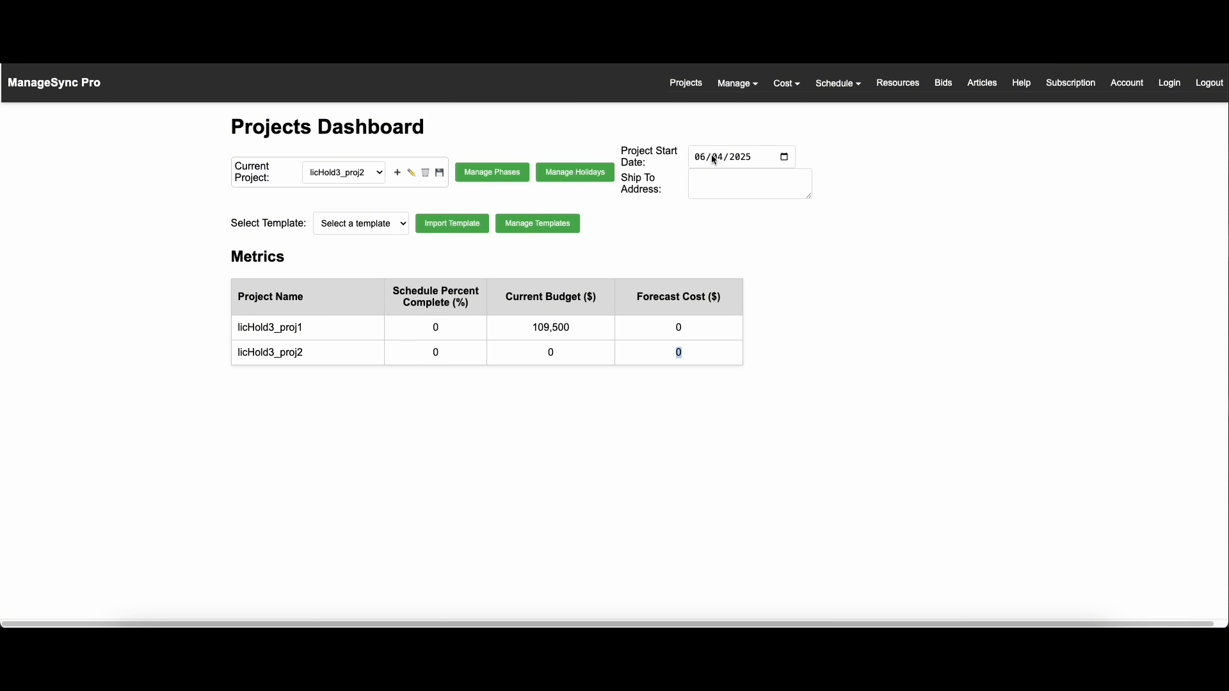
Import the Example Template into project licHold3_proj2, overwriting the project's existing tasks
{"action": "left_click", "coordinate": [732, 183]}
{"action": "left_click", "coordinate": [352, 173]}
{"action": "left_click", "coordinate": [377, 226]}
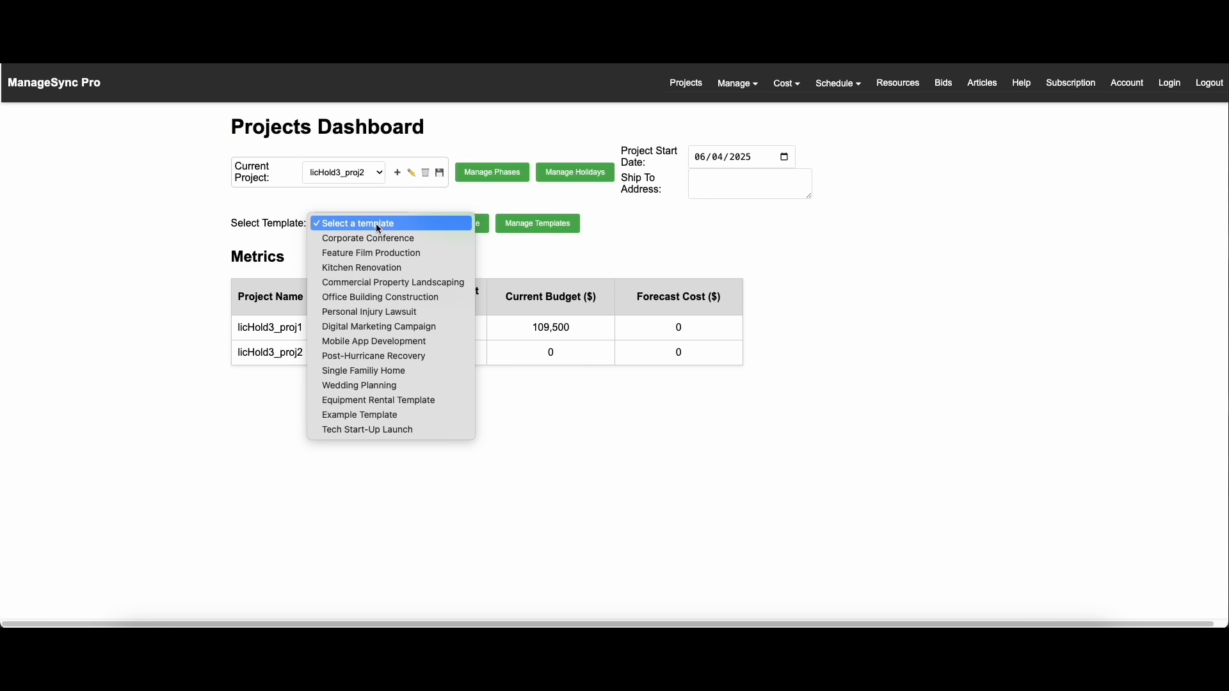
{"action": "left_click", "coordinate": [363, 416]}
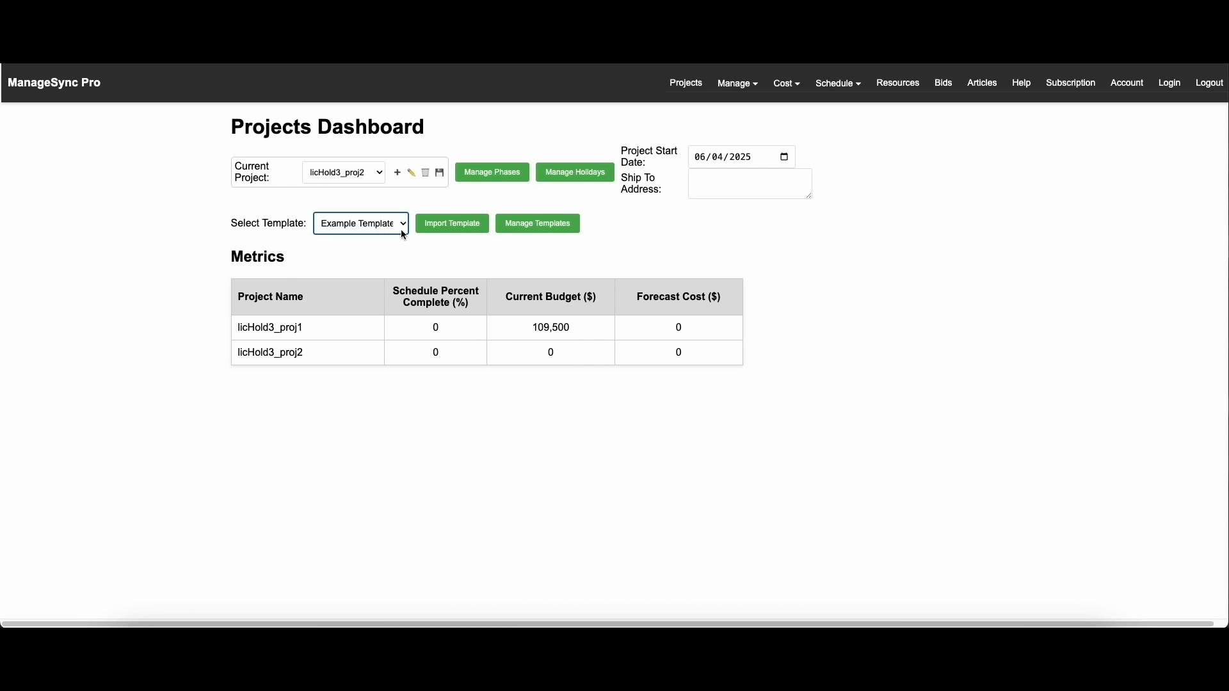
{"action": "left_click", "coordinate": [446, 225]}
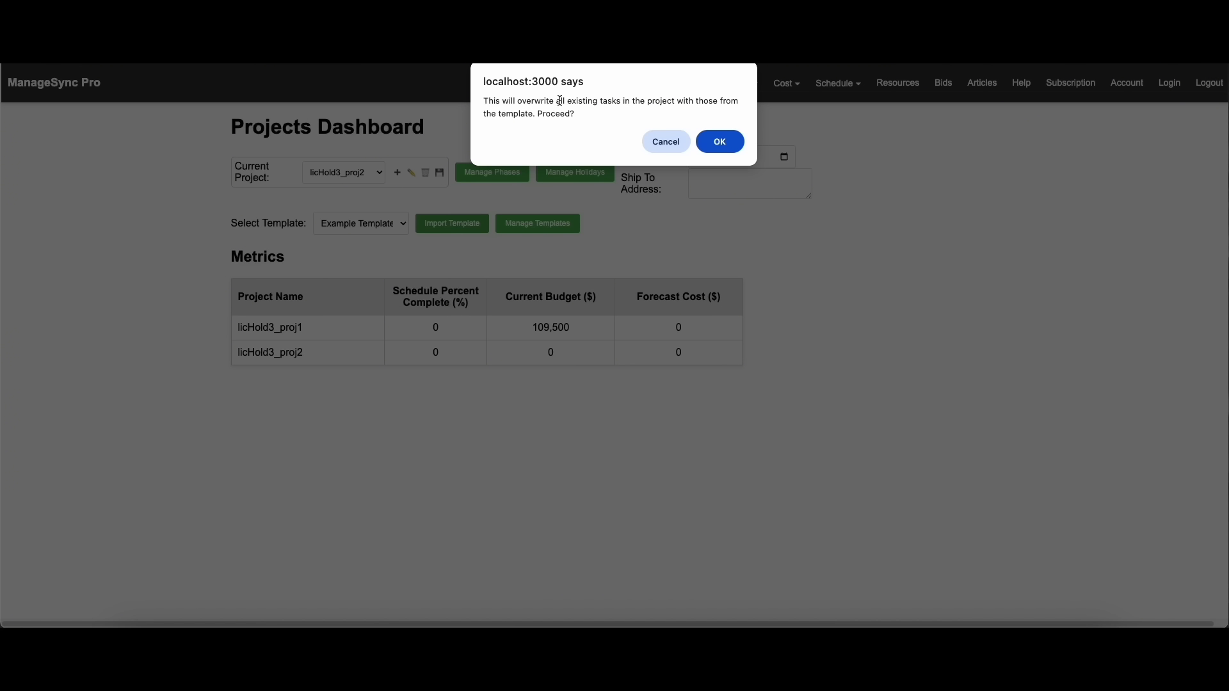
{"action": "left_click", "coordinate": [720, 142]}
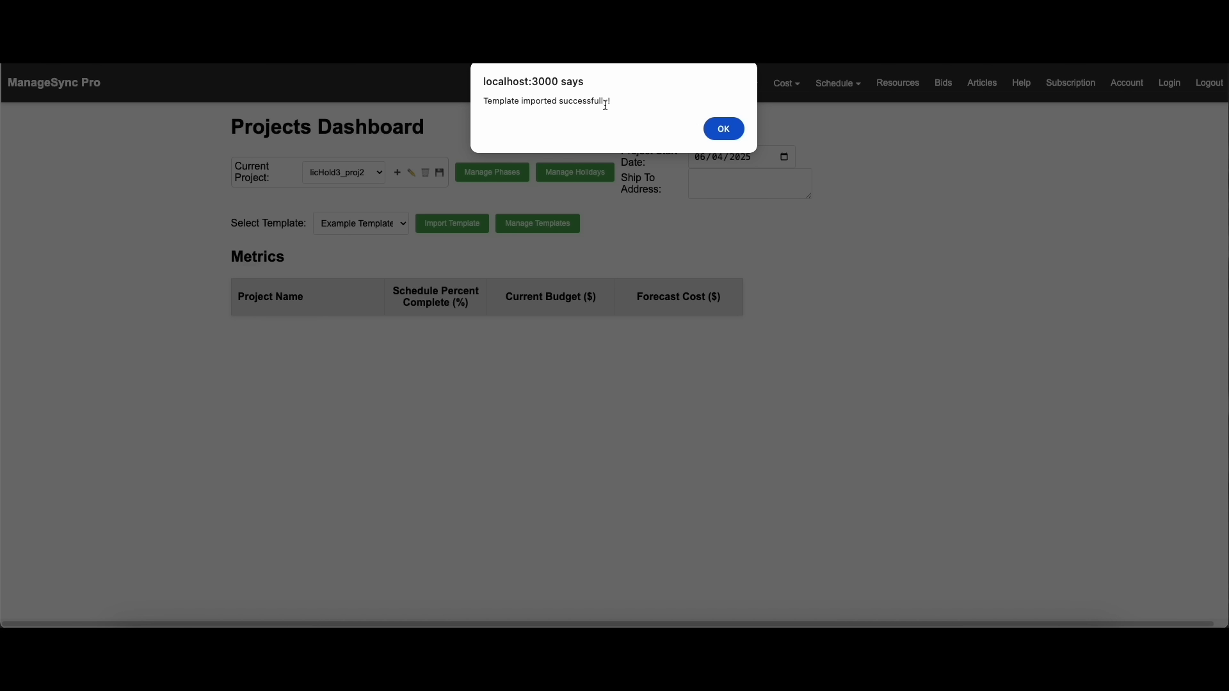
{"action": "left_click", "coordinate": [704, 127]}
Open the Gantt chart of the current project
{"action": "left_click", "coordinate": [789, 85]}
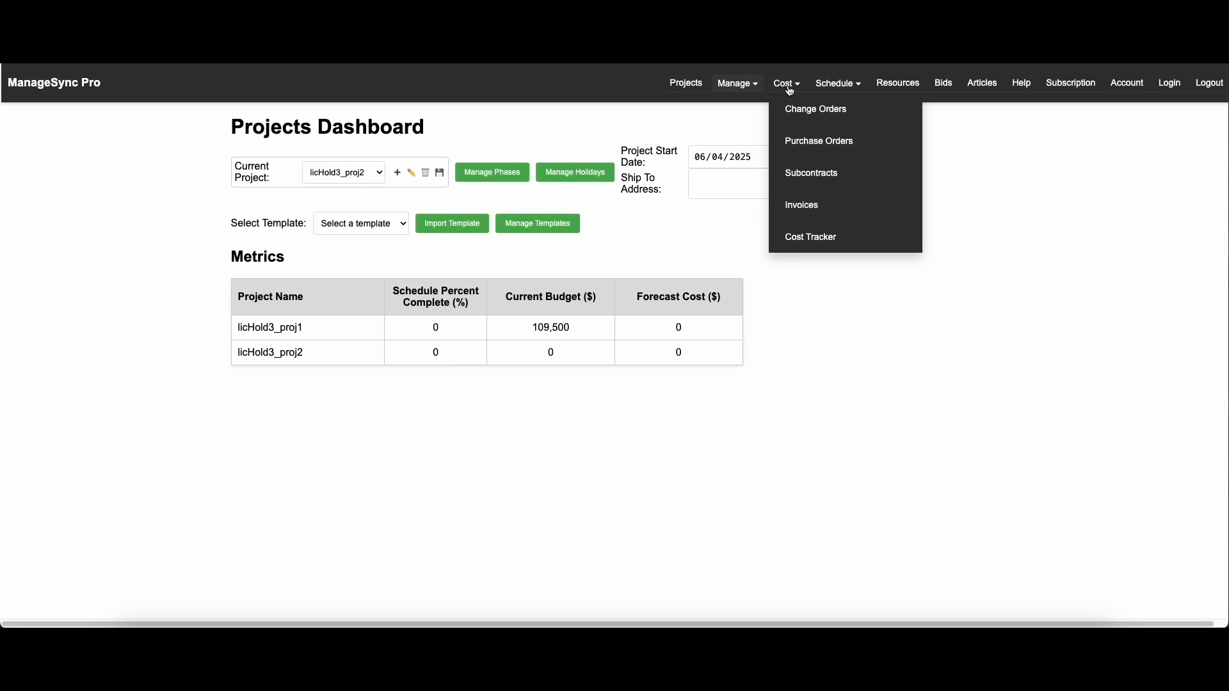
{"action": "left_click", "coordinate": [838, 84]}
{"action": "left_click", "coordinate": [847, 108]}
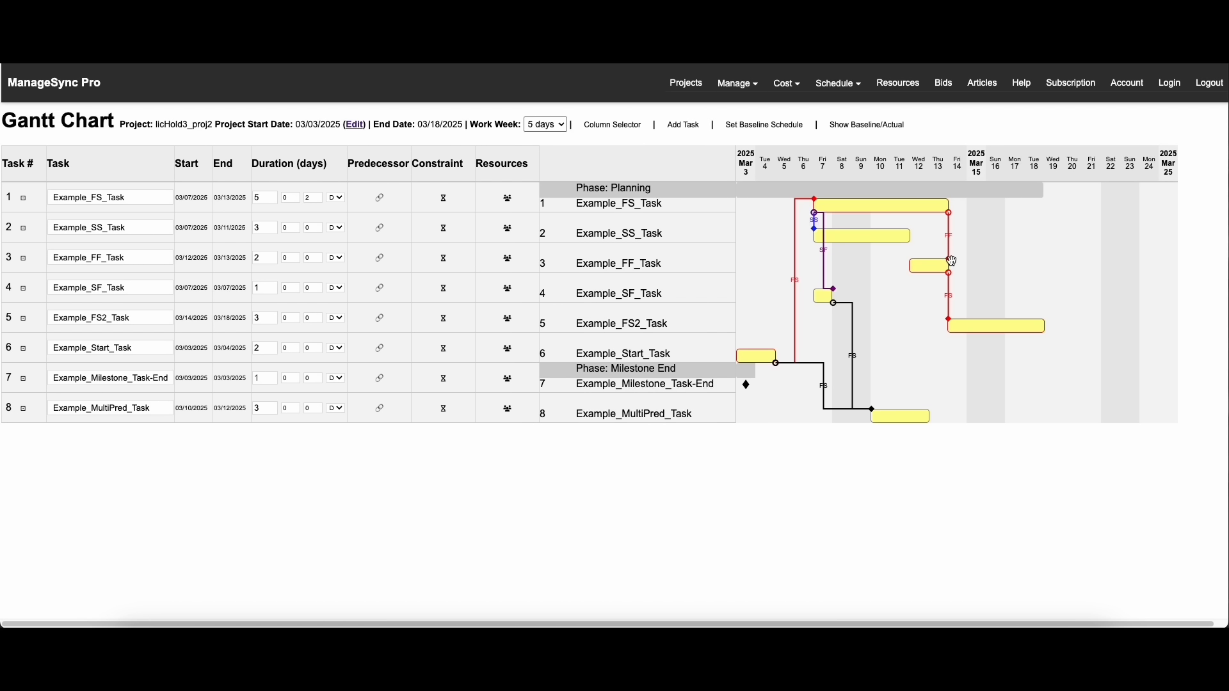
Show the Actions and Phase columns in the Gantt chart's task table
{"action": "left_click", "coordinate": [615, 125]}
{"action": "left_click", "coordinate": [483, 529]}
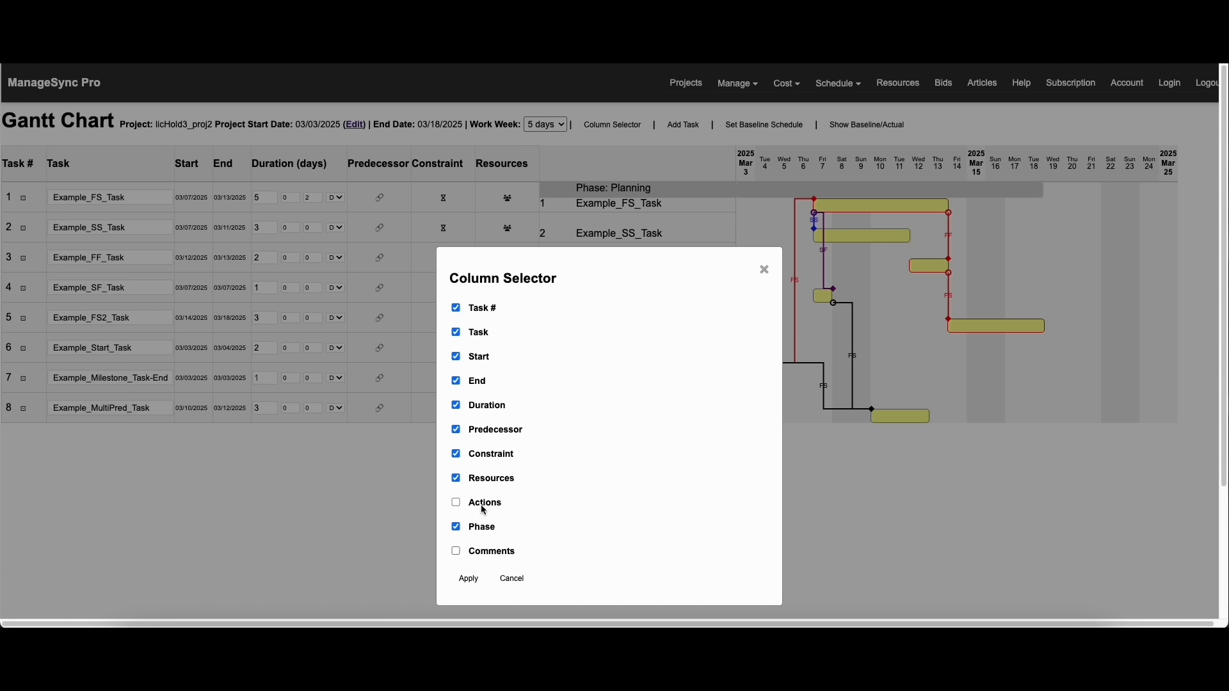
{"action": "left_click", "coordinate": [484, 505]}
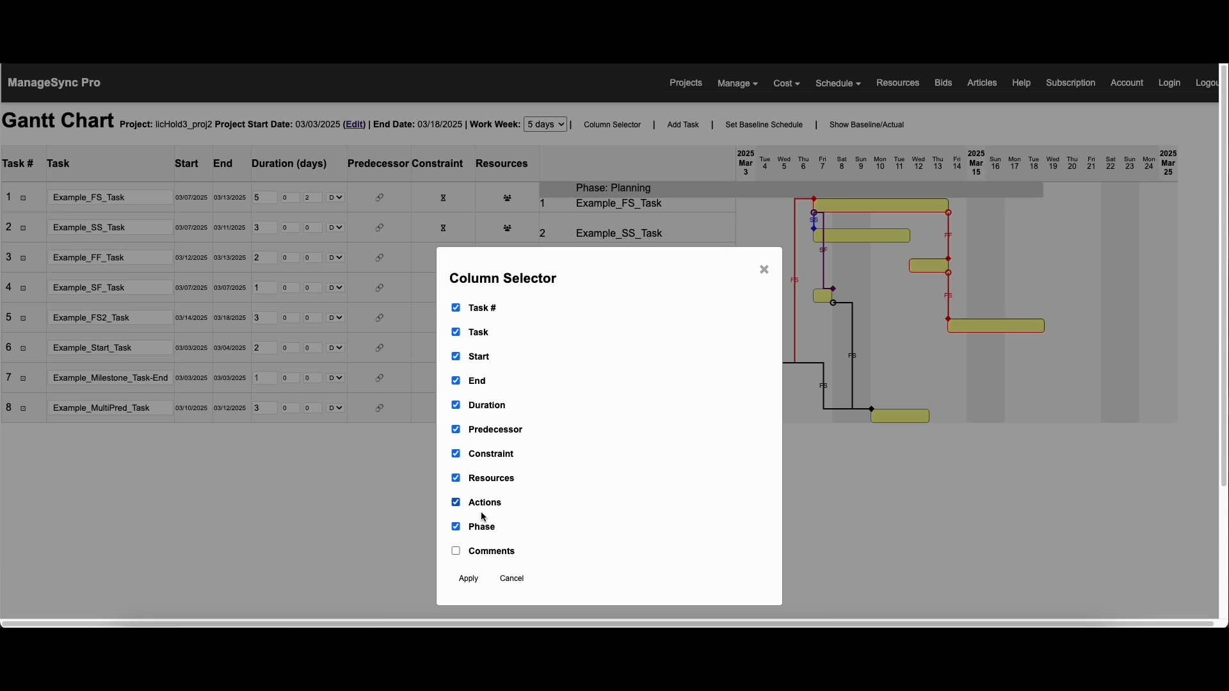
{"action": "left_click", "coordinate": [468, 579]}
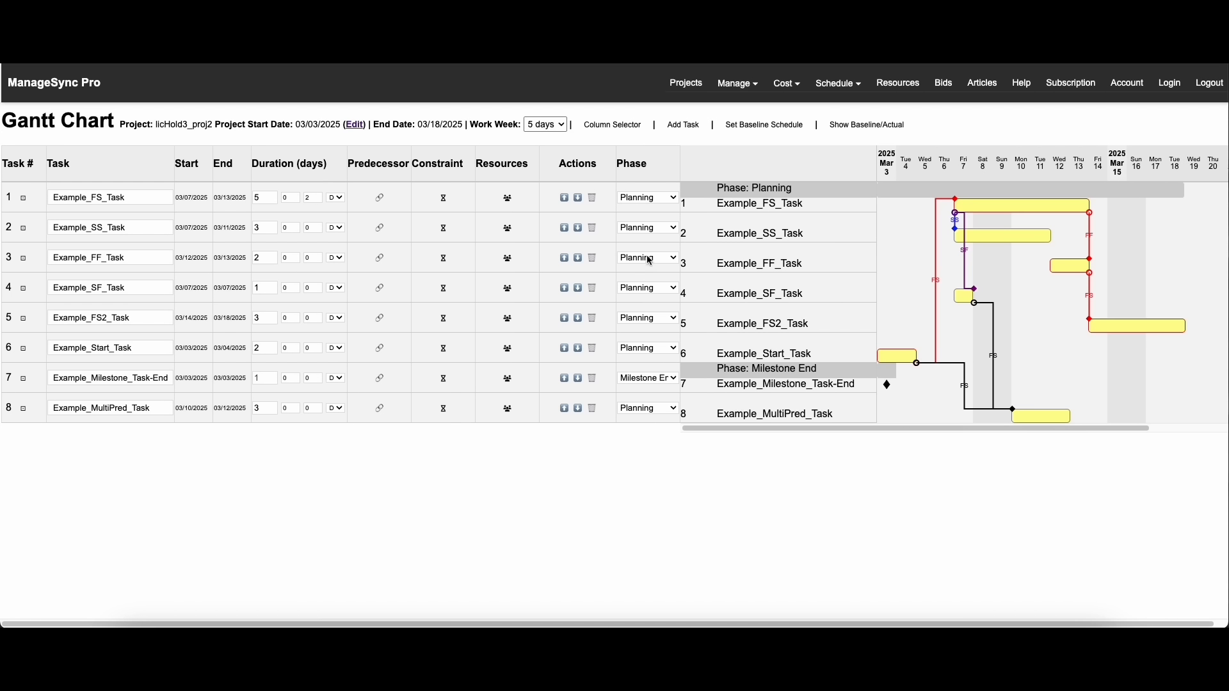
Check the predecessors of the Example_Milestone_Task-End task and close the dialog
{"action": "scroll", "coordinate": [938, 271], "scroll_direction": "right", "scroll_amount": 3}
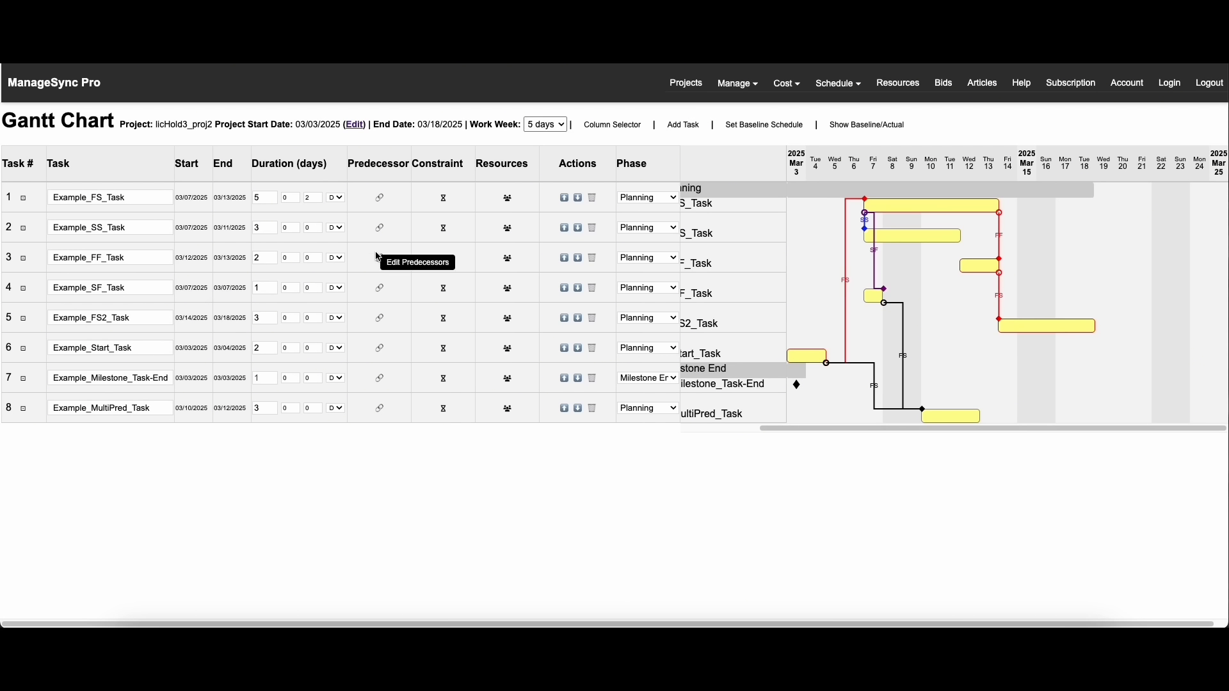
{"action": "left_click", "coordinate": [379, 387]}
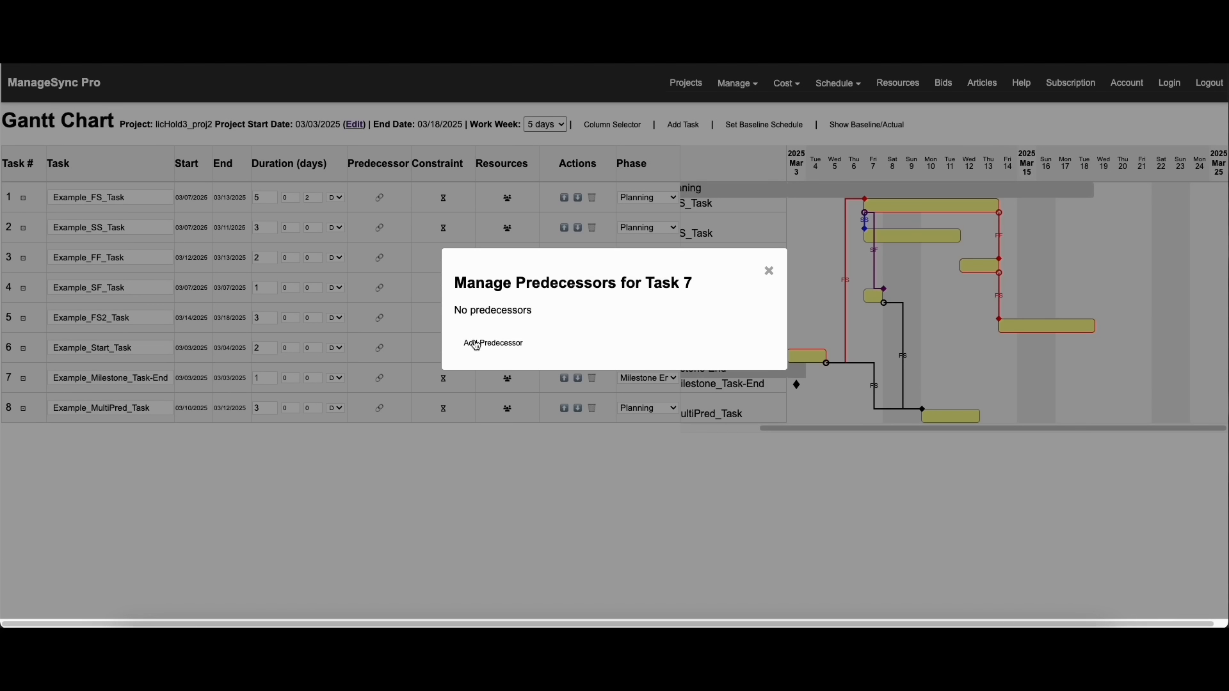
{"action": "left_click", "coordinate": [768, 271]}
Set the duration of Example_FS_Task to 4 days
{"action": "left_click_drag", "start_coordinate": [68, 228], "coordinate": [198, 195]}
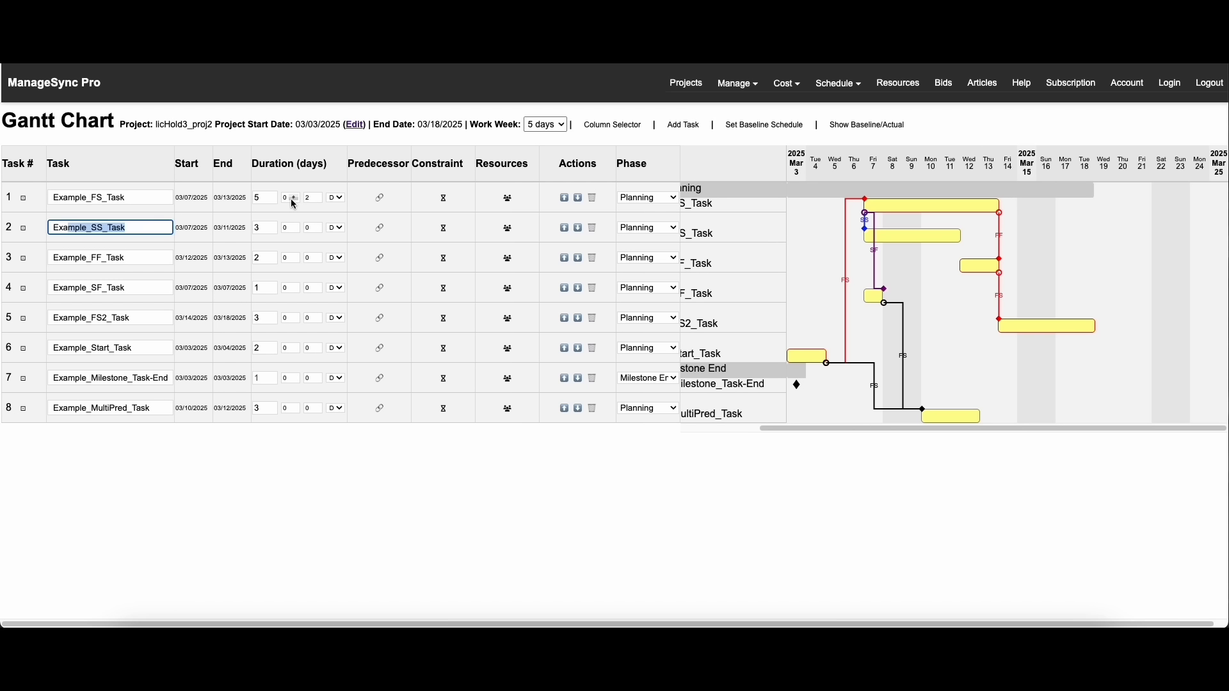
{"action": "left_click", "coordinate": [274, 200]}
{"action": "left_click", "coordinate": [273, 194]}
{"action": "left_click", "coordinate": [273, 194]}
{"action": "left_click", "coordinate": [273, 200]}
{"action": "left_click", "coordinate": [273, 200]}
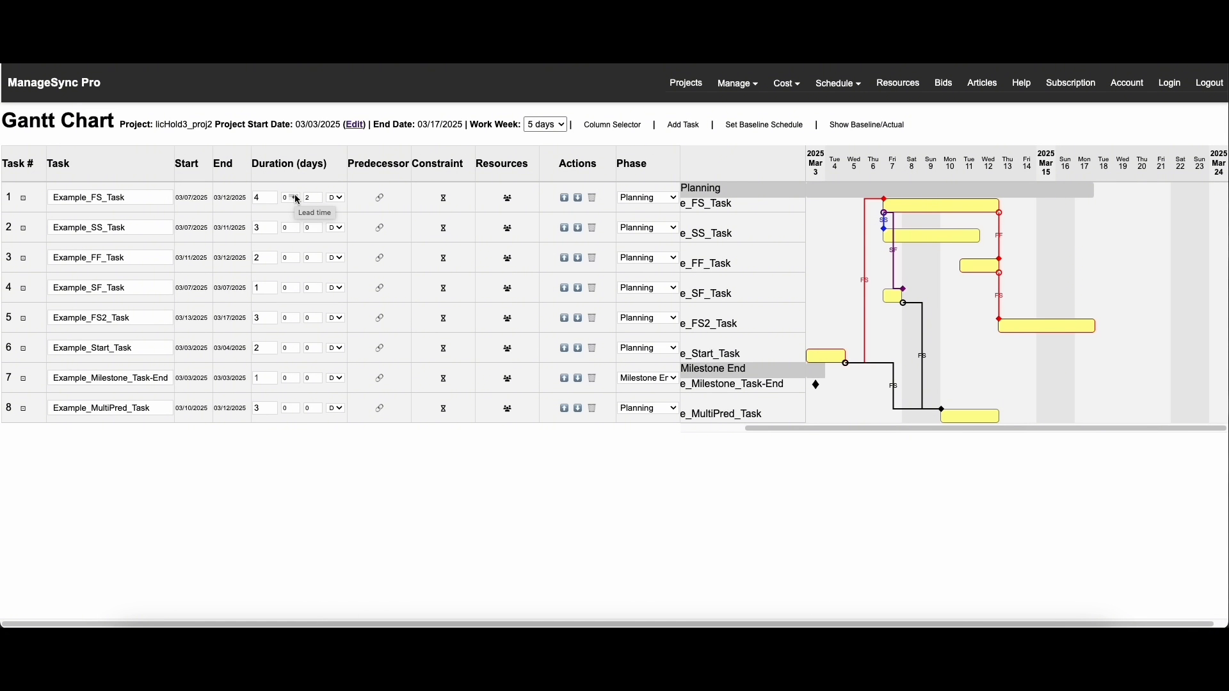
Try changing the lead time of Example_FS_Task and the lead and lag times of Example_FF_Task, and reset them to 0
{"action": "left_click", "coordinate": [294, 195]}
{"action": "left_click", "coordinate": [294, 199]}
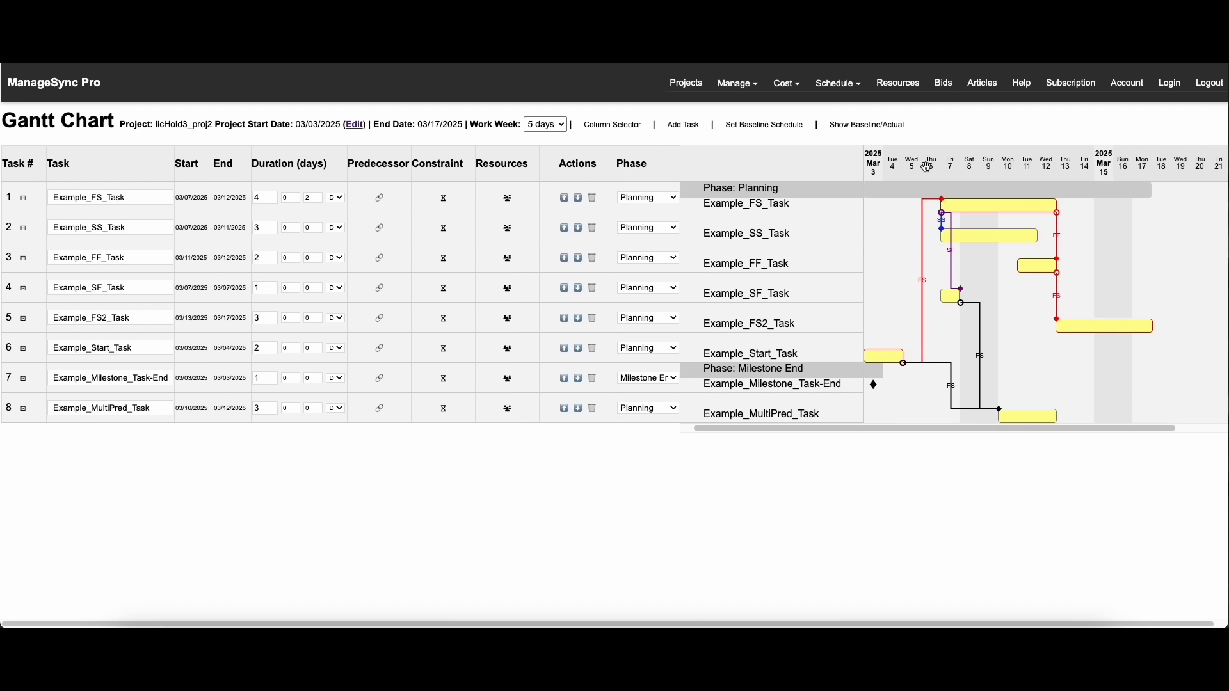
{"action": "left_click", "coordinate": [294, 255]}
{"action": "left_click", "coordinate": [295, 260]}
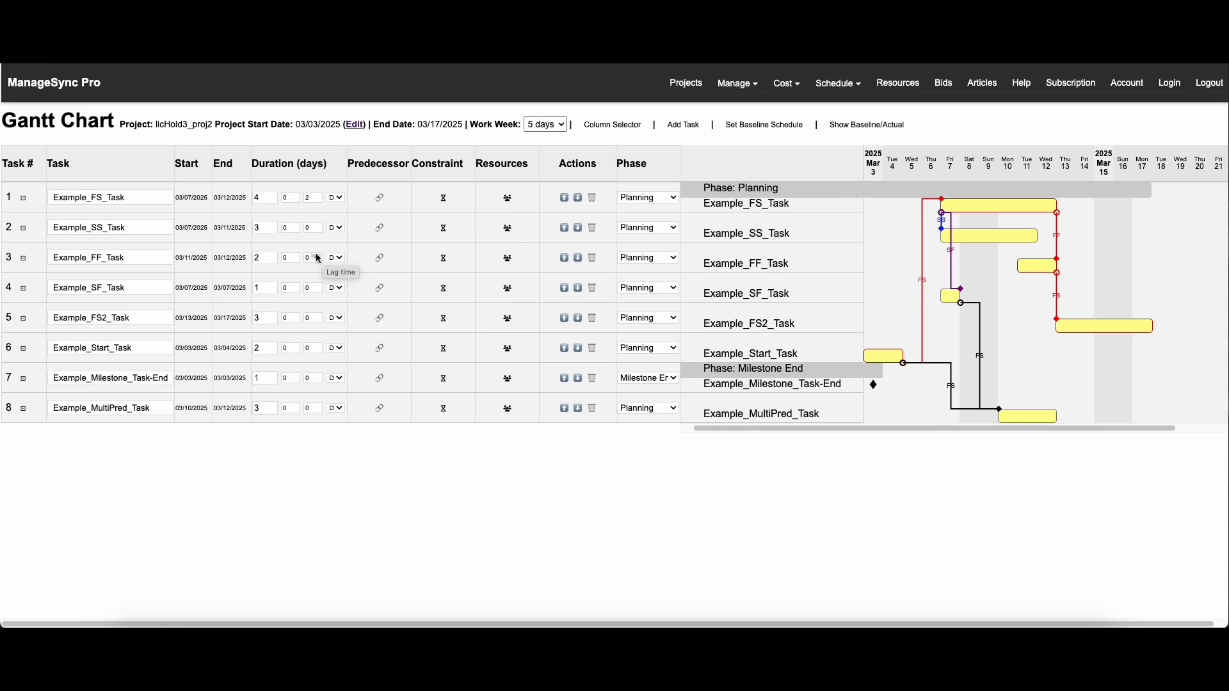
{"action": "left_click", "coordinate": [315, 255]}
{"action": "left_click", "coordinate": [316, 254]}
{"action": "left_click", "coordinate": [318, 260]}
{"action": "left_click", "coordinate": [319, 261]}
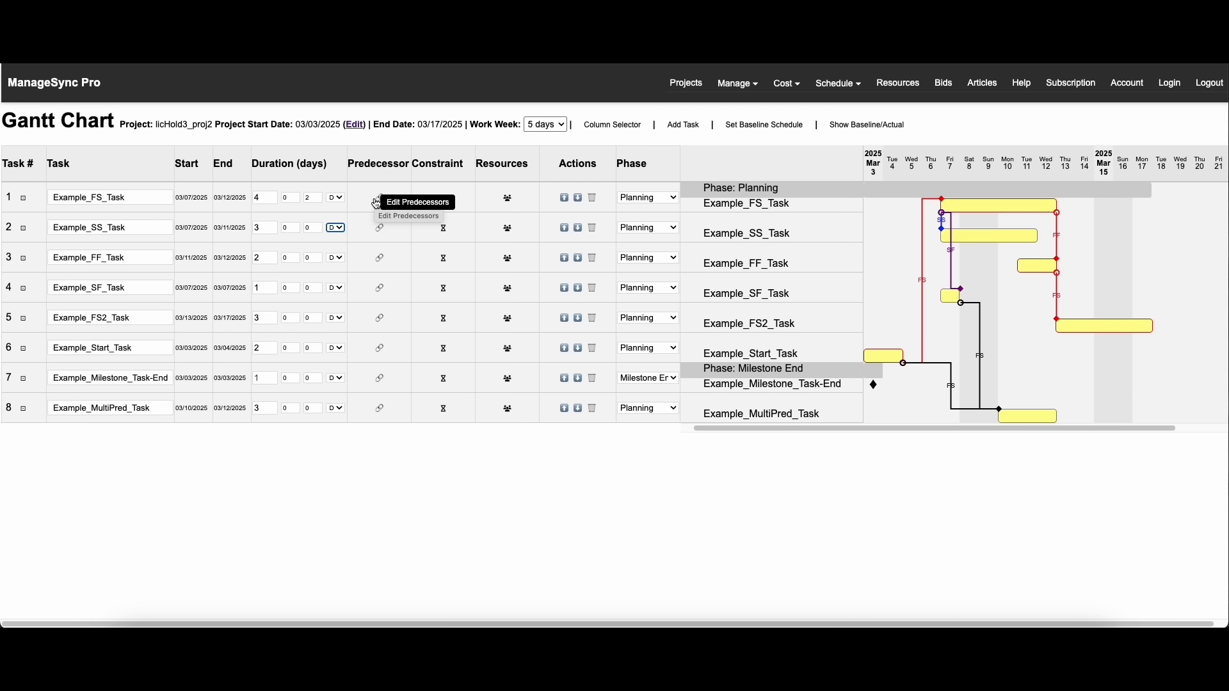
{"action": "left_click_drag", "start_coordinate": [28, 122], "coordinate": [4, 121]}
{"action": "left_click", "coordinate": [104, 122]}
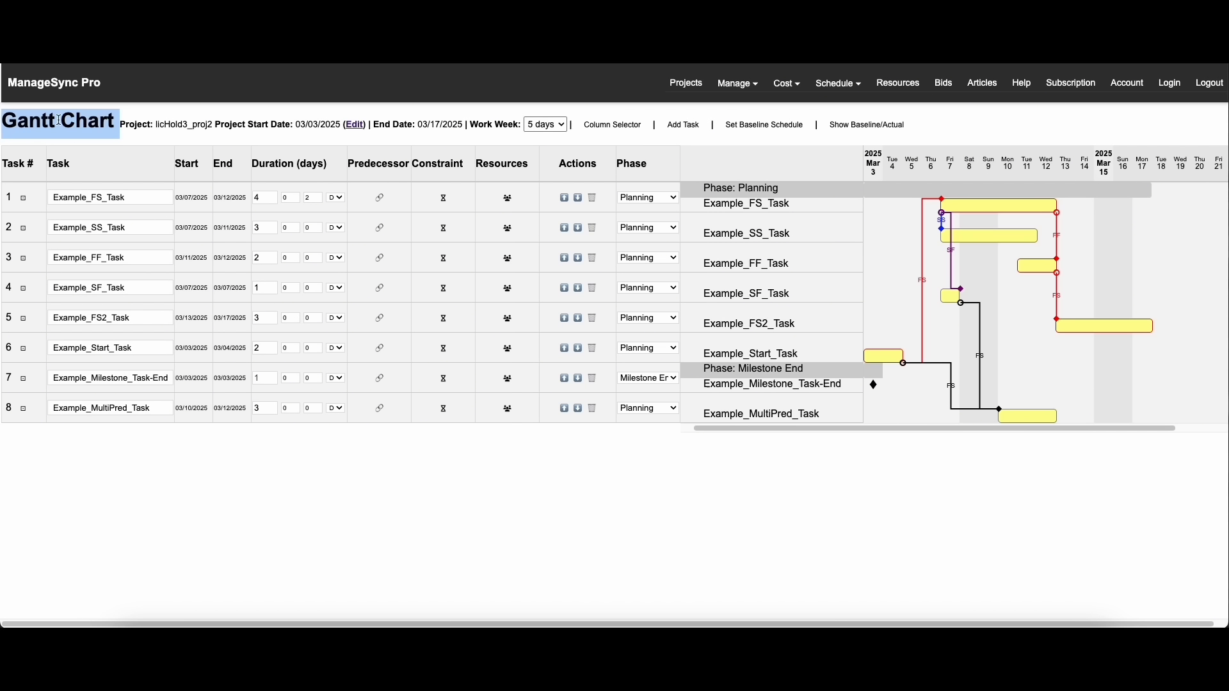
{"action": "left_click_drag", "start_coordinate": [127, 124], "coordinate": [341, 127]}
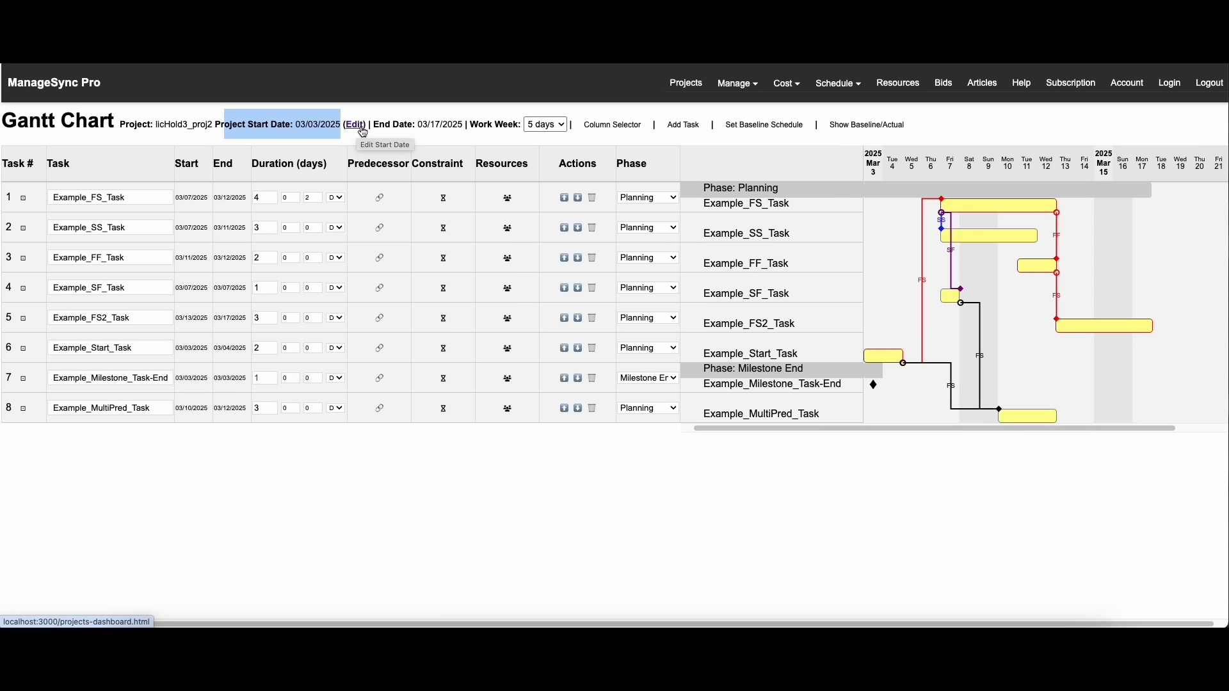
{"action": "left_click_drag", "start_coordinate": [398, 125], "coordinate": [462, 126]}
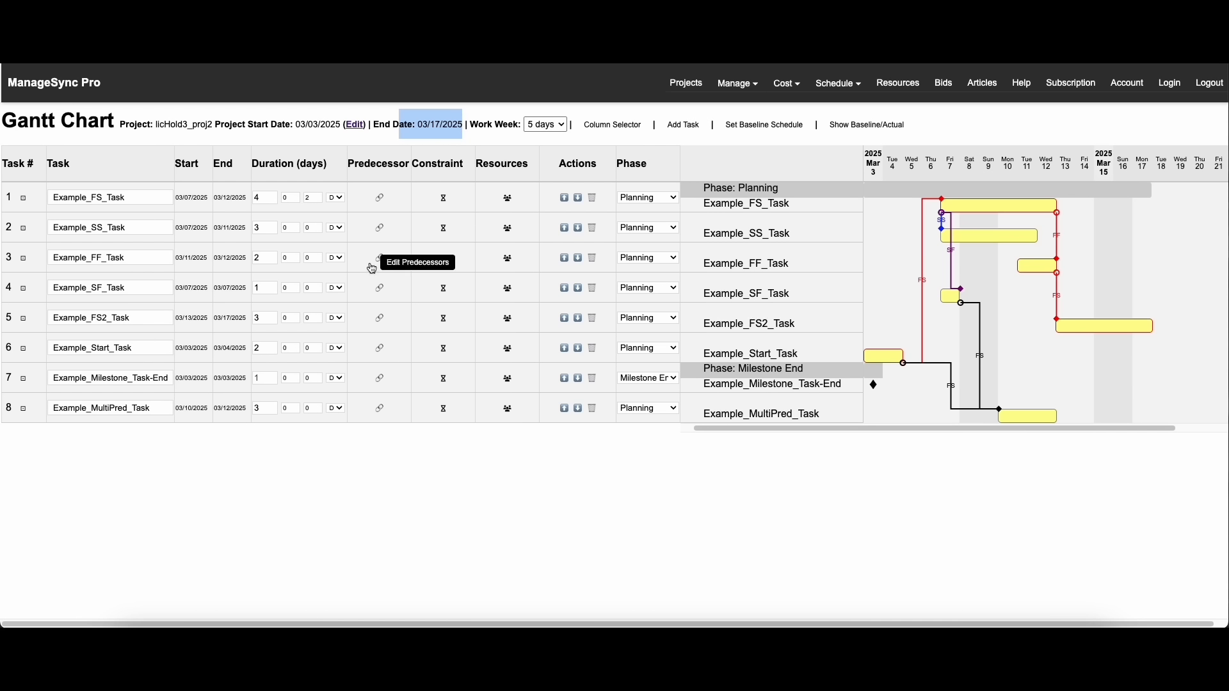
{"action": "left_click", "coordinate": [497, 125]}
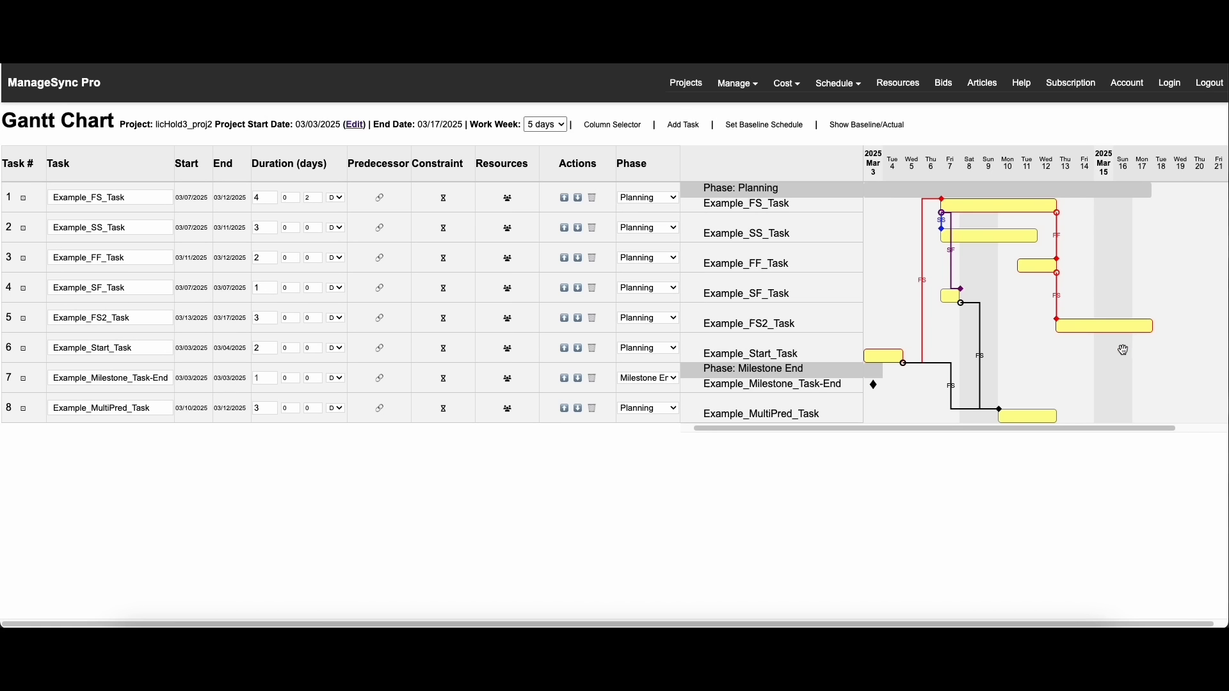
Try a work week of 6 days and 7 days on the schedule, and set it back to 5 days
{"action": "left_click", "coordinate": [547, 125]}
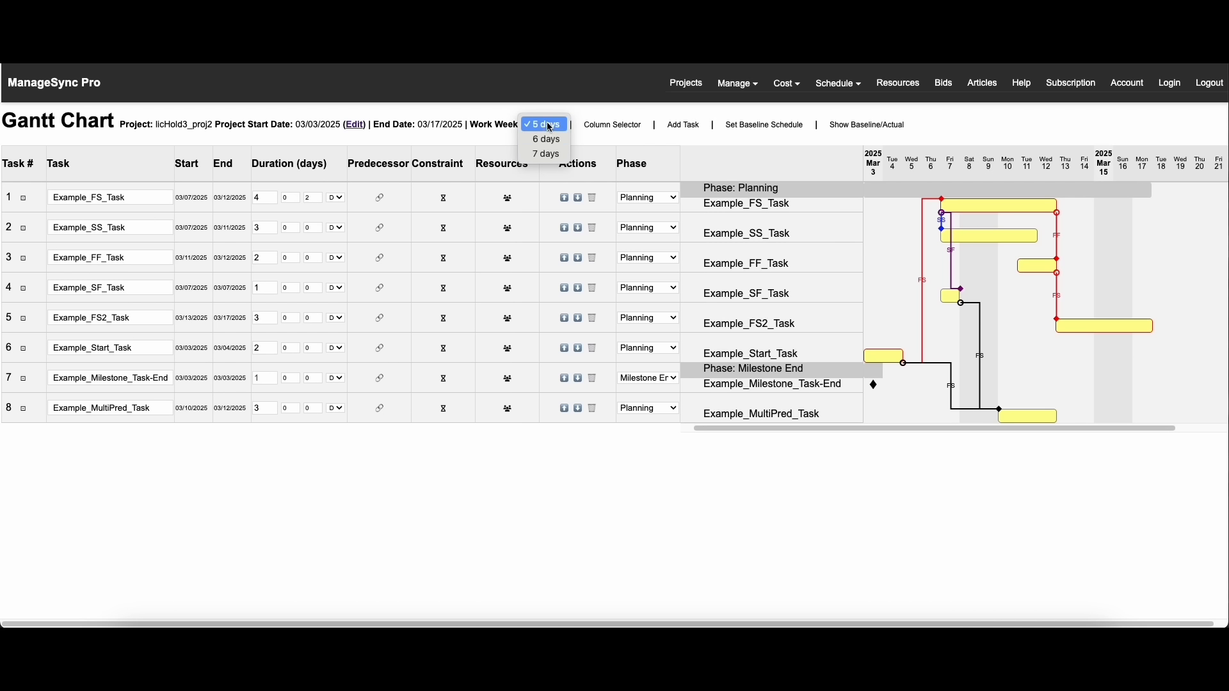
{"action": "left_click", "coordinate": [548, 138]}
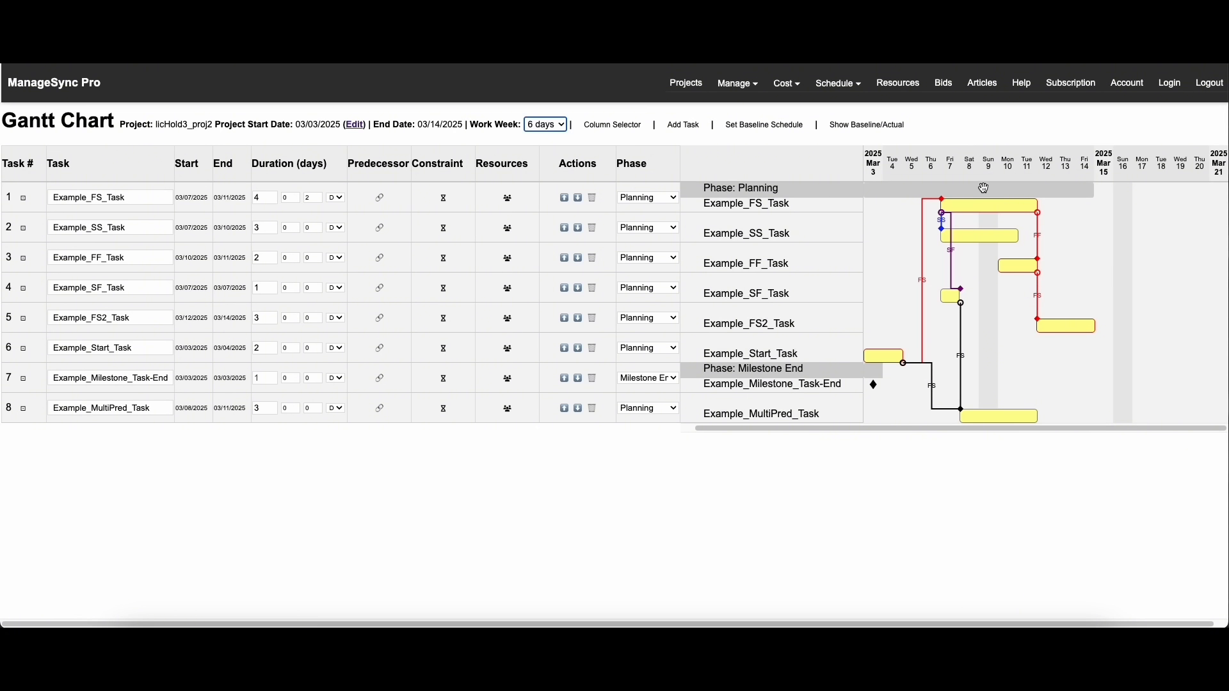
{"action": "left_click", "coordinate": [546, 124]}
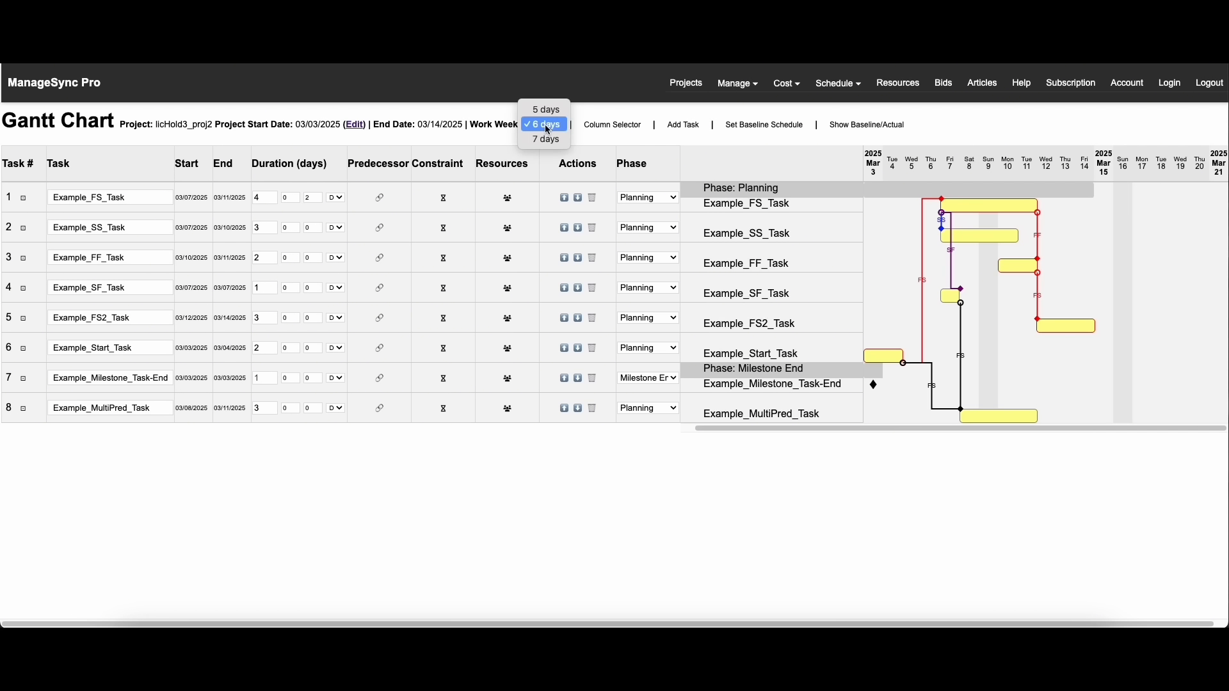
{"action": "left_click", "coordinate": [549, 140]}
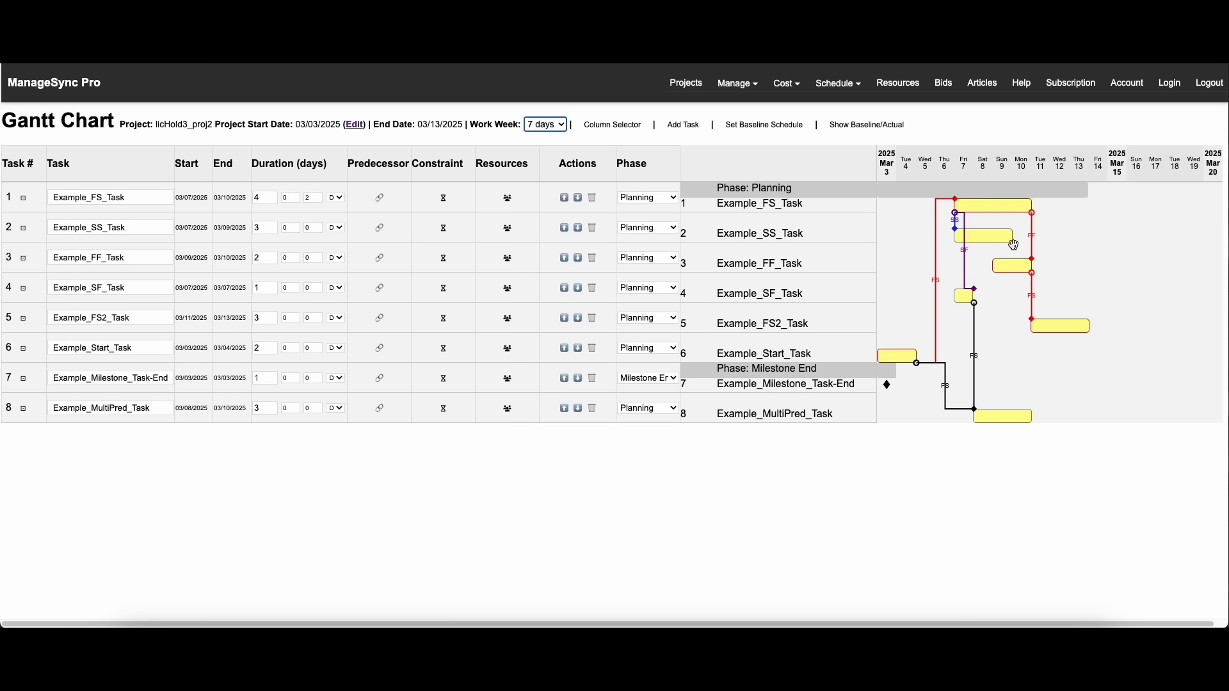
{"action": "left_click", "coordinate": [528, 124]}
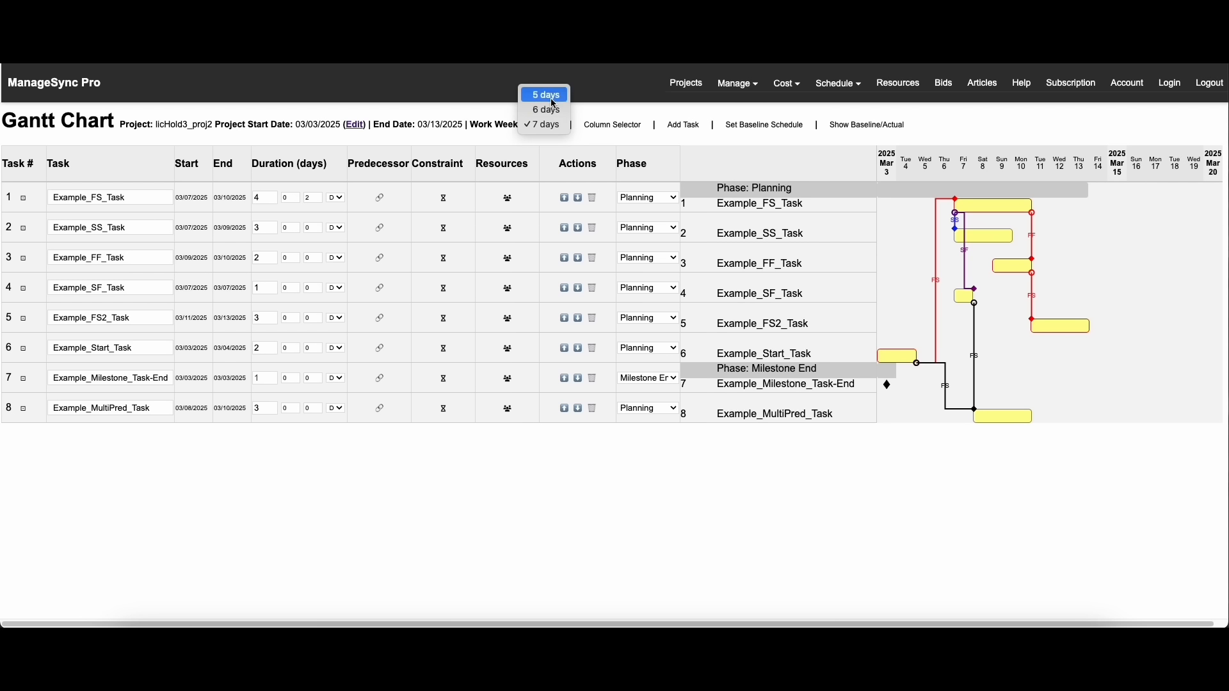
{"action": "left_click", "coordinate": [552, 99]}
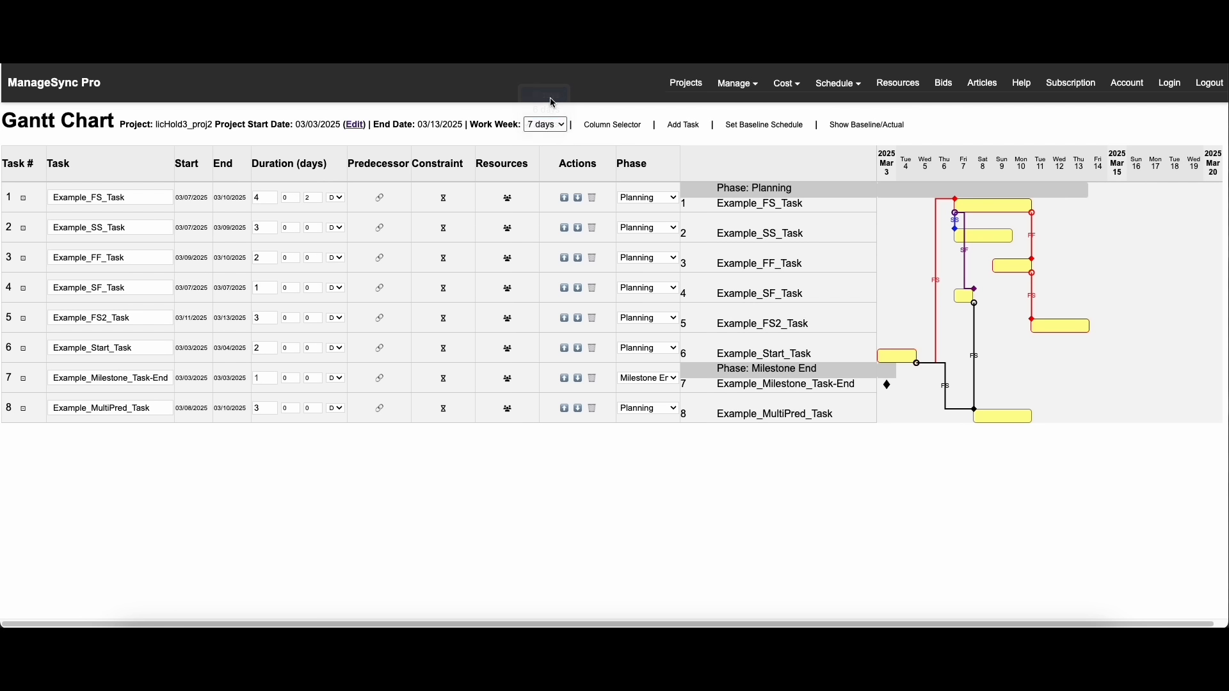
Add a task named "Example multi predecessor" and move it up one row, above Example_MultiPred_Task
{"action": "left_click", "coordinate": [684, 126]}
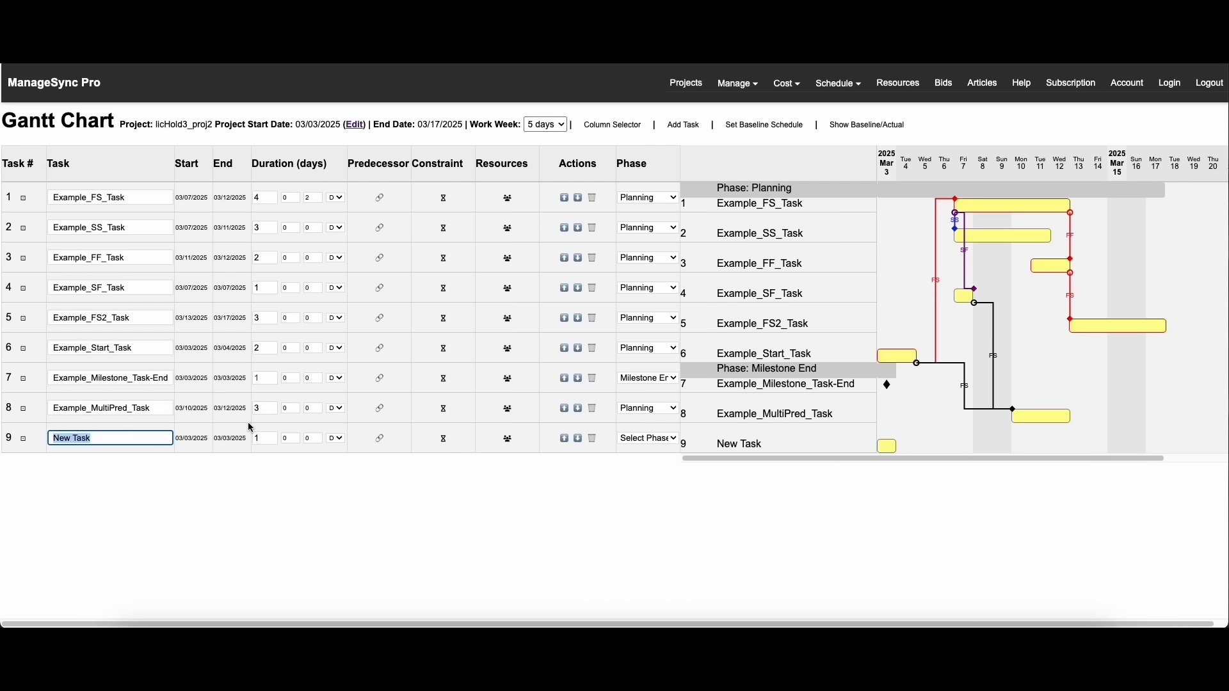
{"action": "type", "text": "Example multi predecessor"}
{"action": "left_click", "coordinate": [731, 417]}
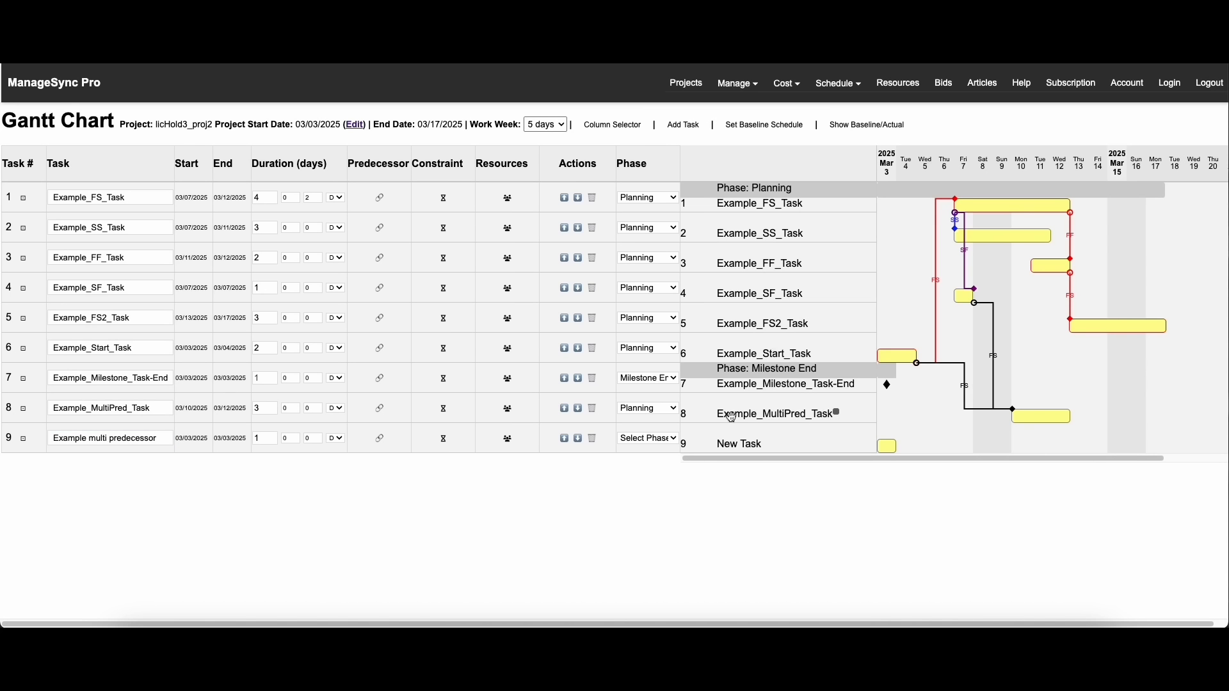
{"action": "left_click", "coordinate": [564, 439]}
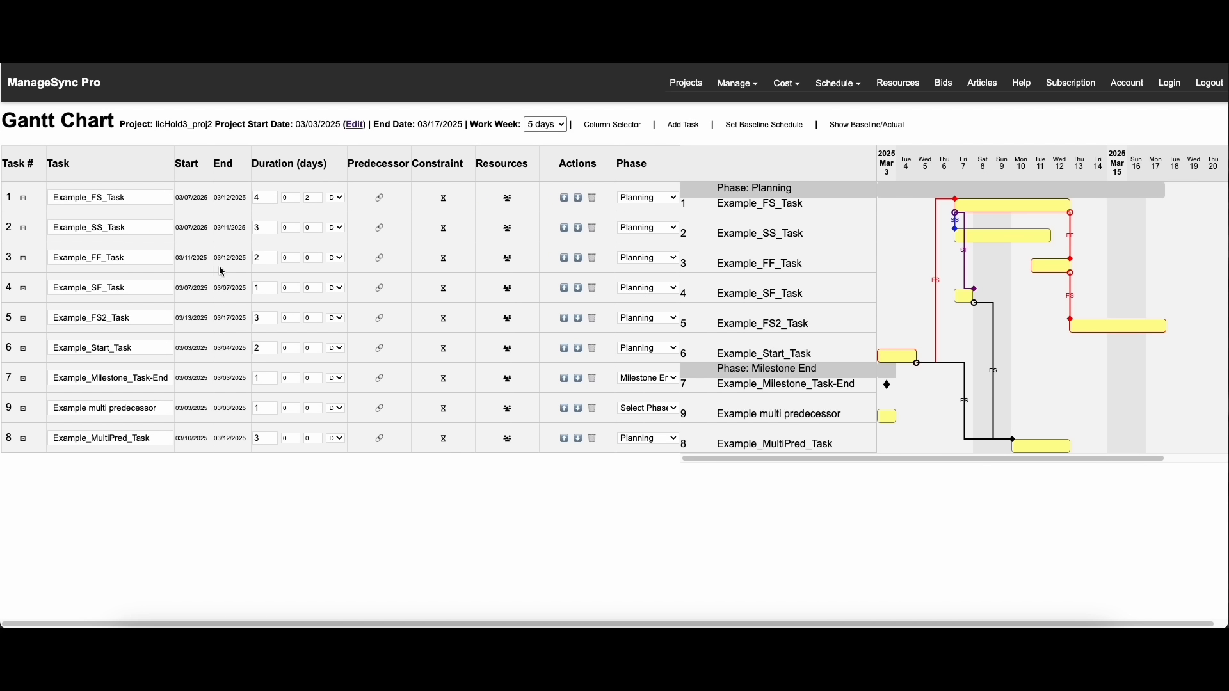
Add task 4, Example_SF_Task, as a finish-to-start (FS) predecessor of the "Example multi predecessor" task
{"action": "left_click", "coordinate": [380, 408]}
{"action": "left_click", "coordinate": [512, 371]}
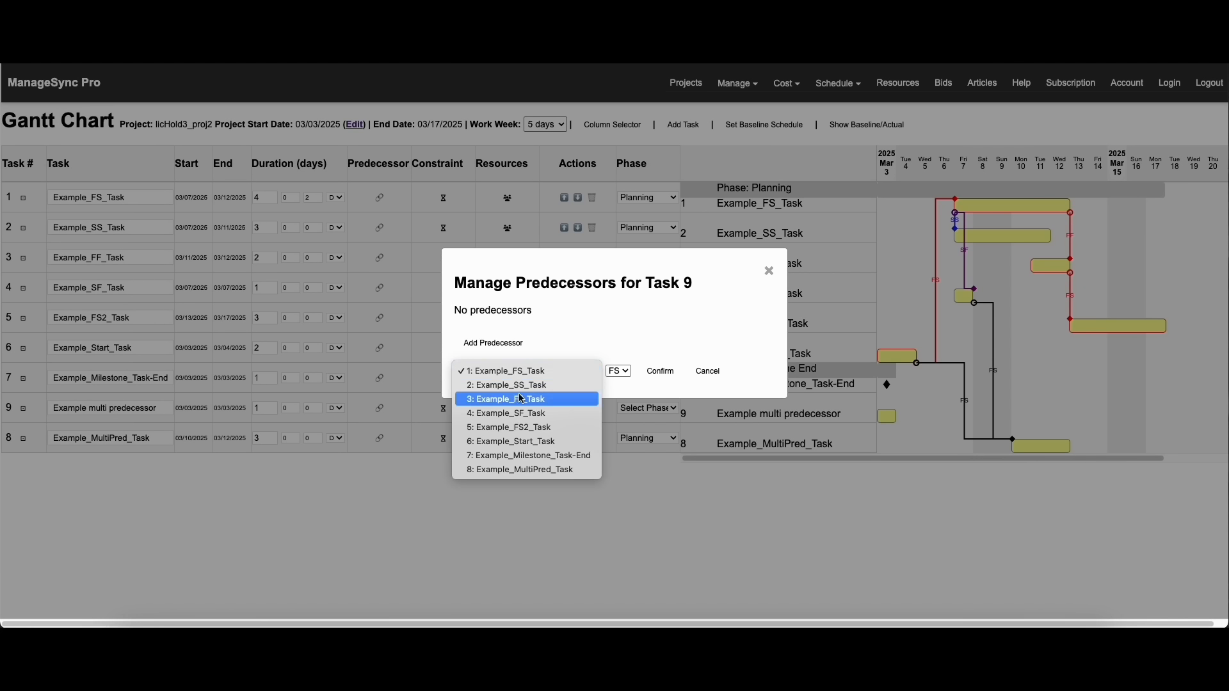
{"action": "left_click", "coordinate": [505, 413]}
{"action": "left_click", "coordinate": [660, 371]}
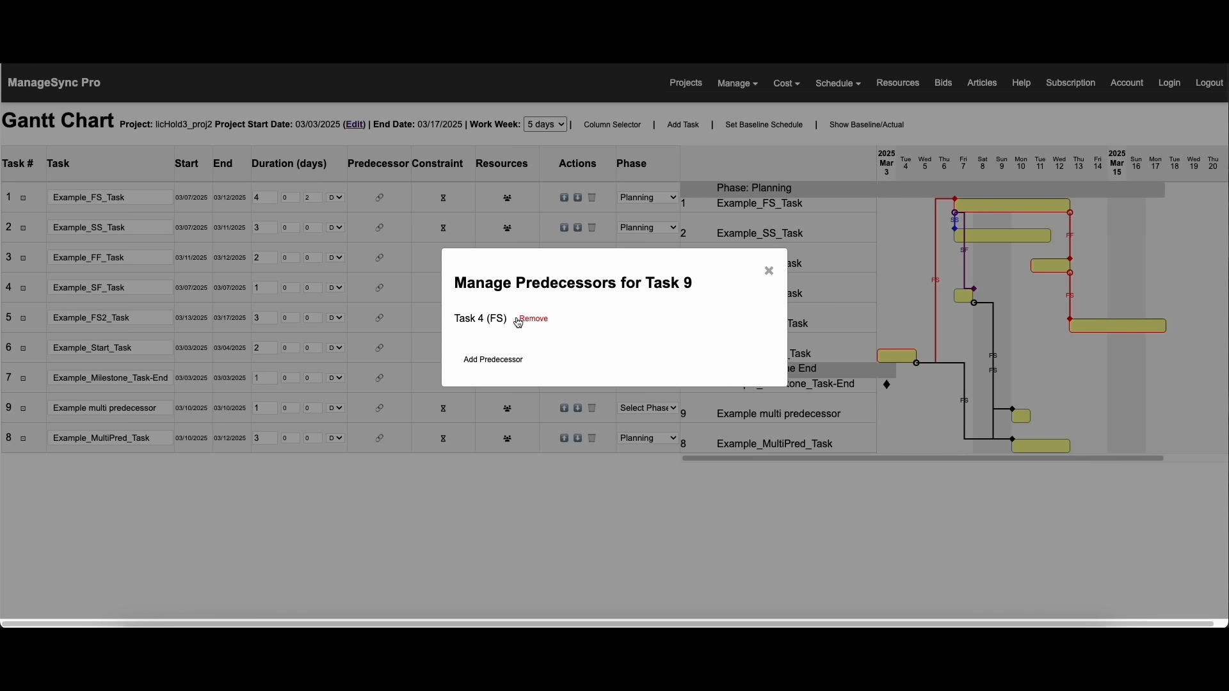
{"action": "left_click", "coordinate": [769, 271]}
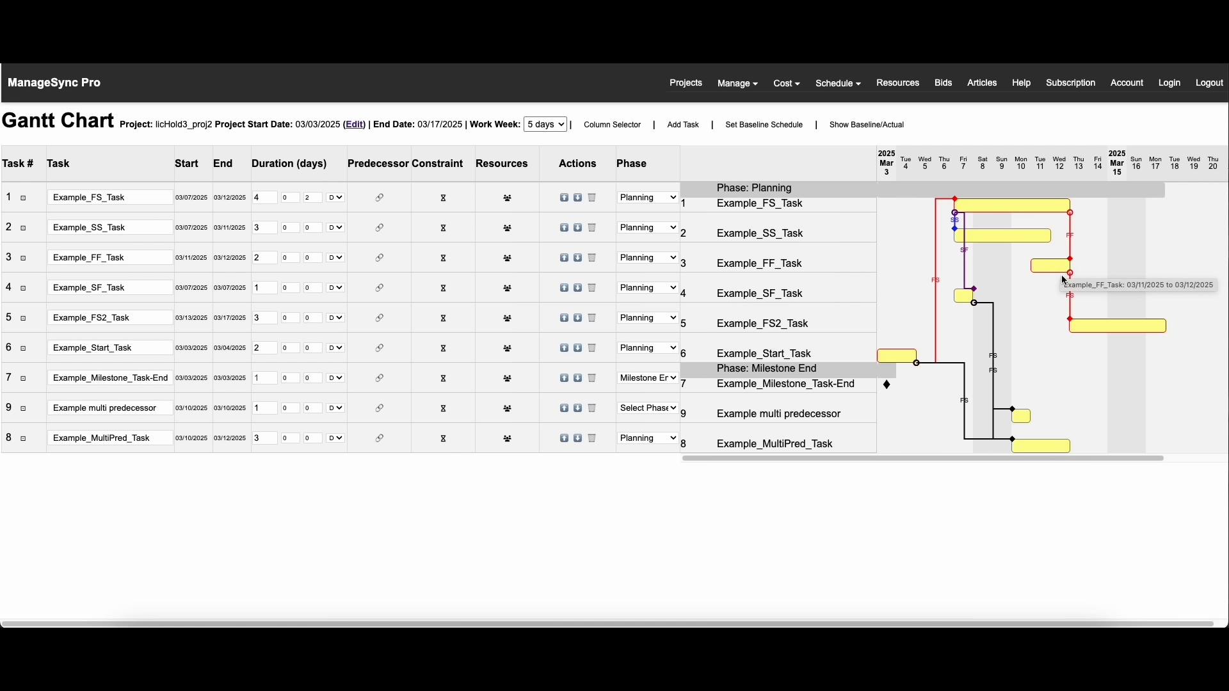
Add task 3, Example_FF_Task, as a second finish-to-start (FS) predecessor of the "Example multi predecessor" task
{"action": "left_click", "coordinate": [380, 409]}
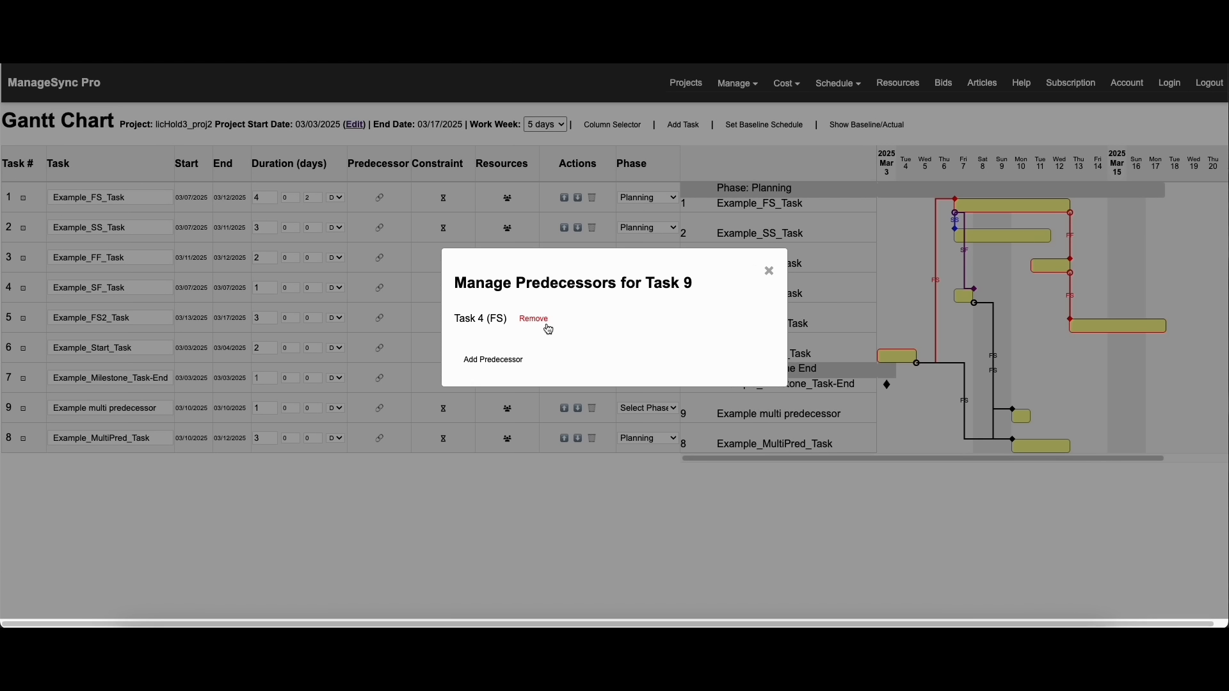
{"action": "left_click", "coordinate": [499, 359]}
{"action": "left_click", "coordinate": [516, 386]}
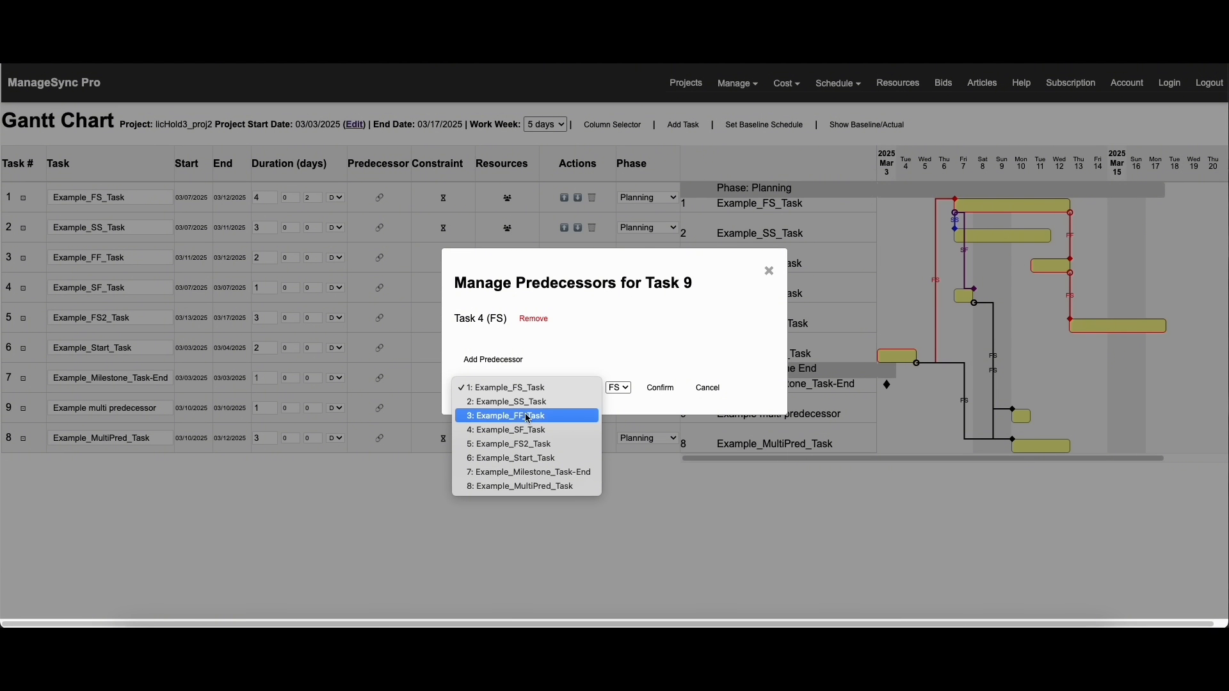
{"action": "left_click", "coordinate": [528, 417]}
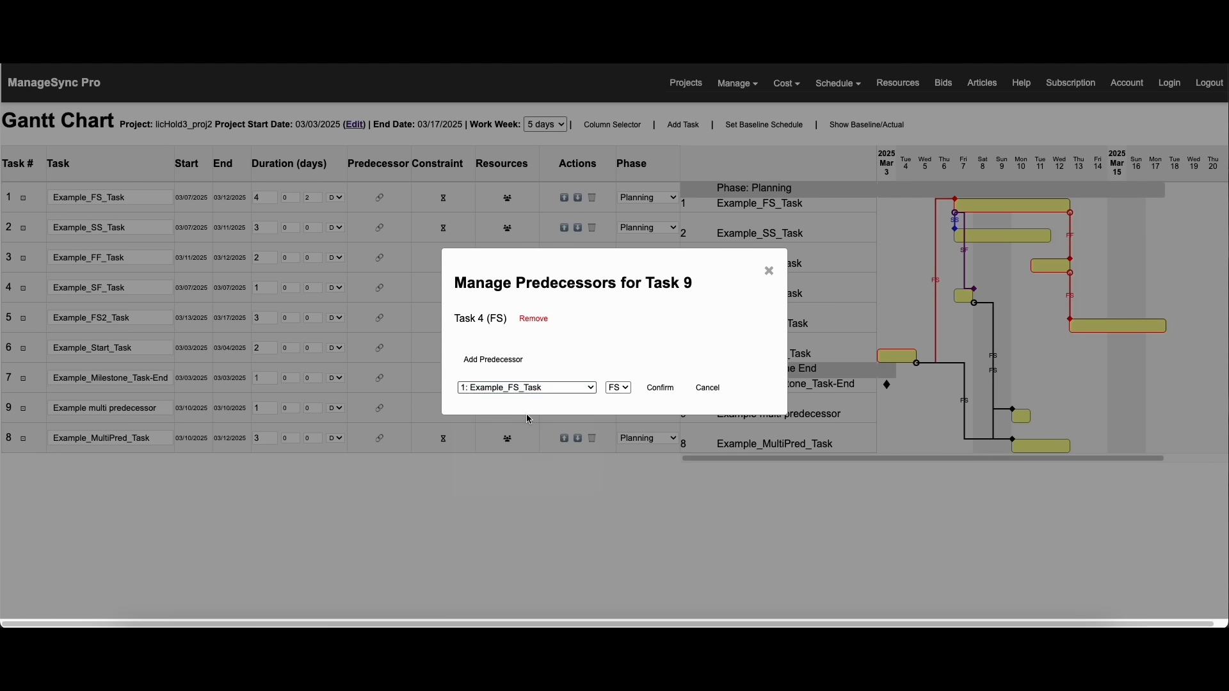
{"action": "left_click", "coordinate": [661, 389]}
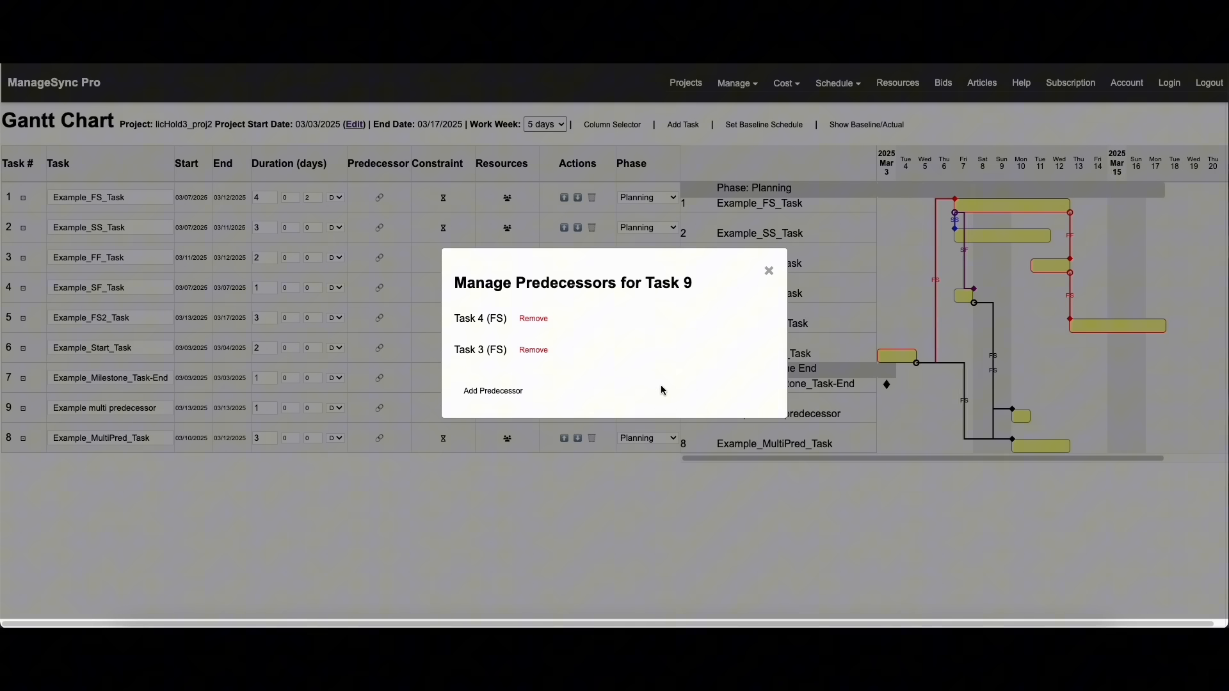
Show the baseline and actual bars on the Gantt chart and look along the timeline
{"action": "left_click", "coordinate": [769, 271]}
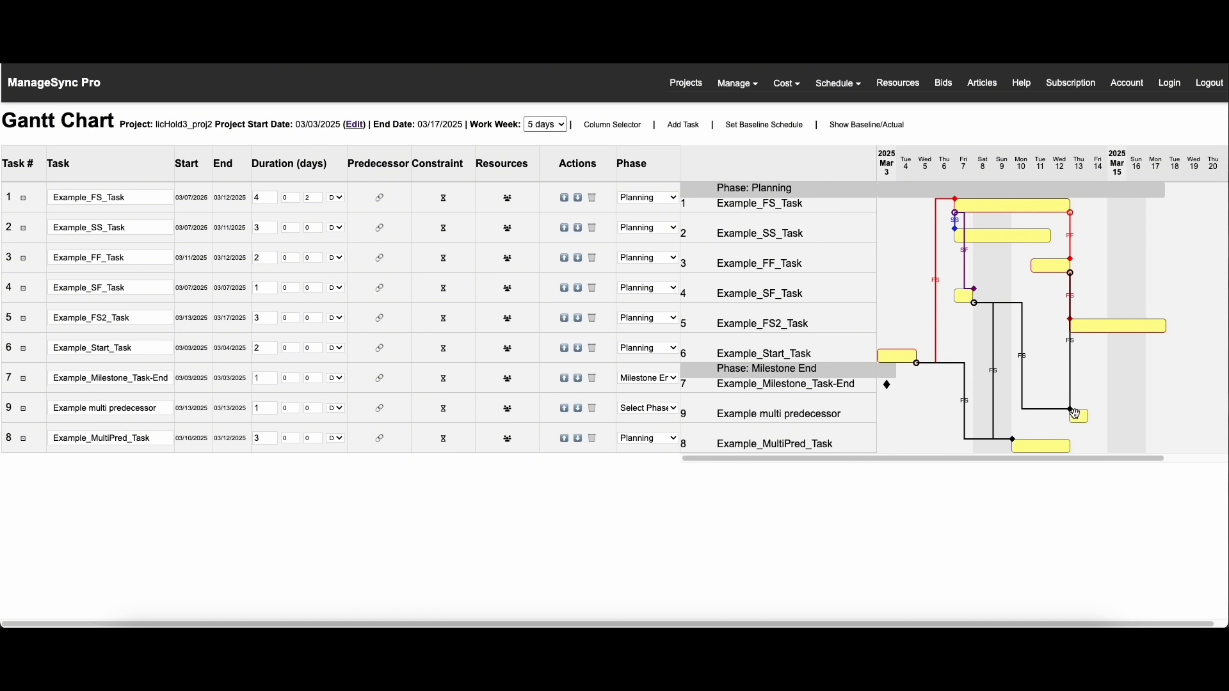
{"action": "mouse_move", "coordinate": [1080, 415]}
{"action": "left_click", "coordinate": [859, 125]}
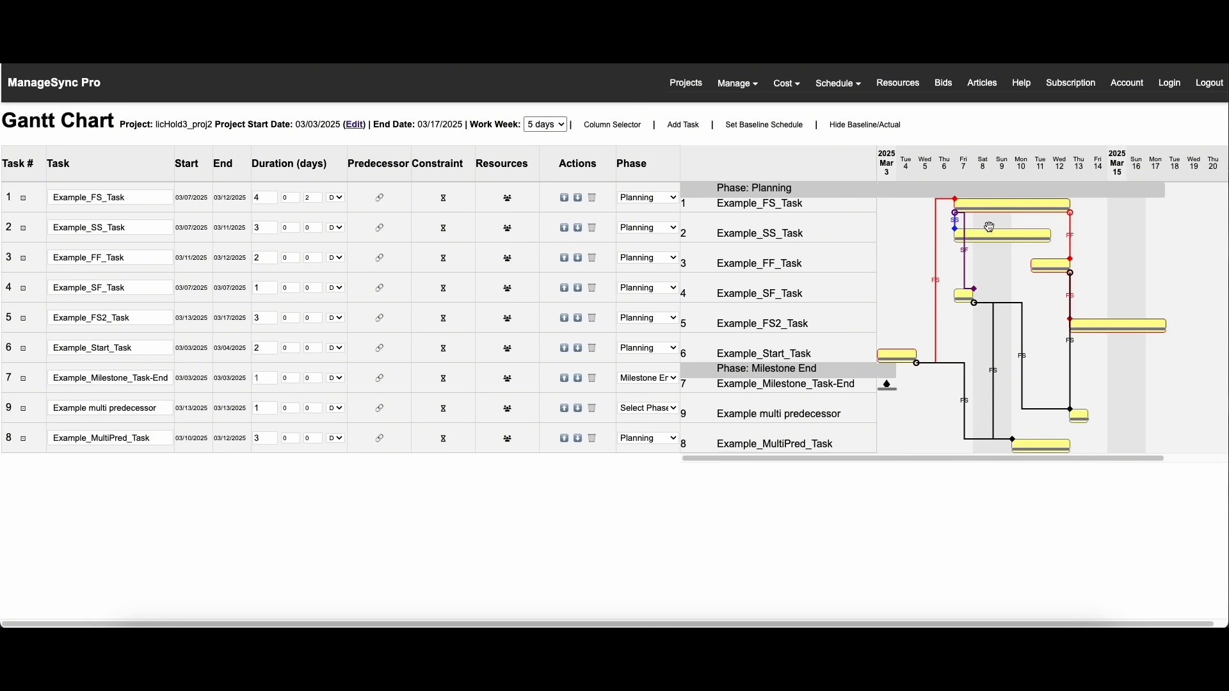
{"action": "left_click_drag", "start_coordinate": [1031, 460], "coordinate": [1081, 459]}
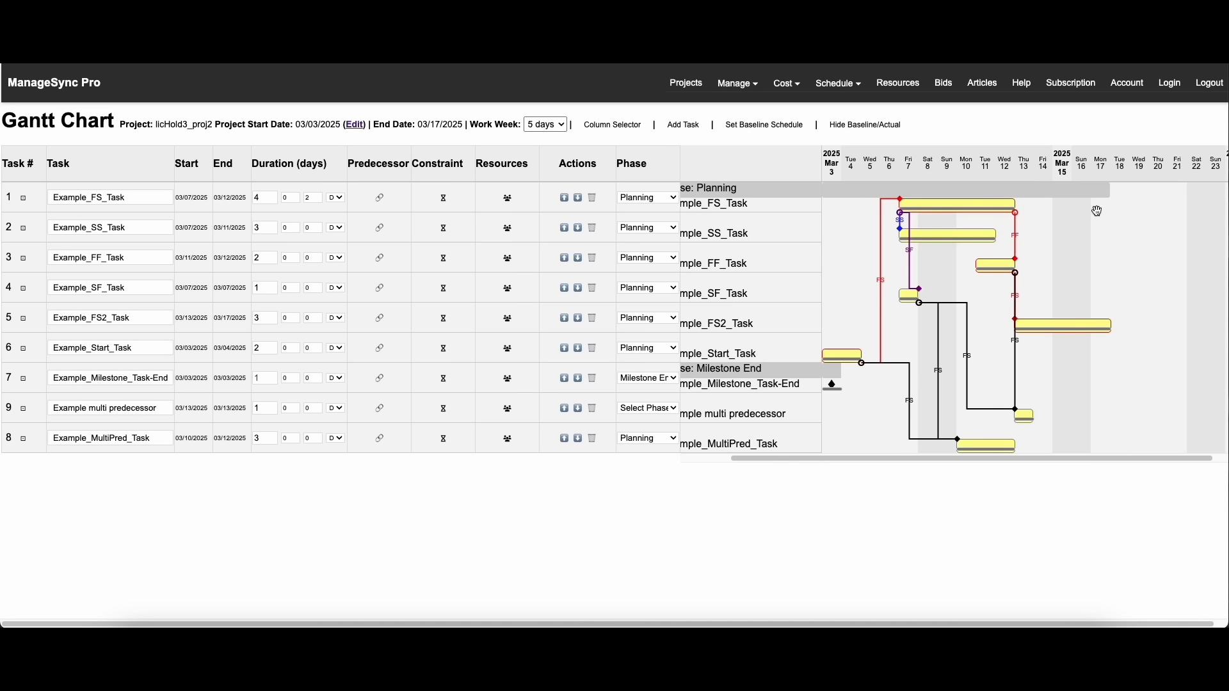
{"action": "left_click_drag", "start_coordinate": [949, 459], "coordinate": [804, 462]}
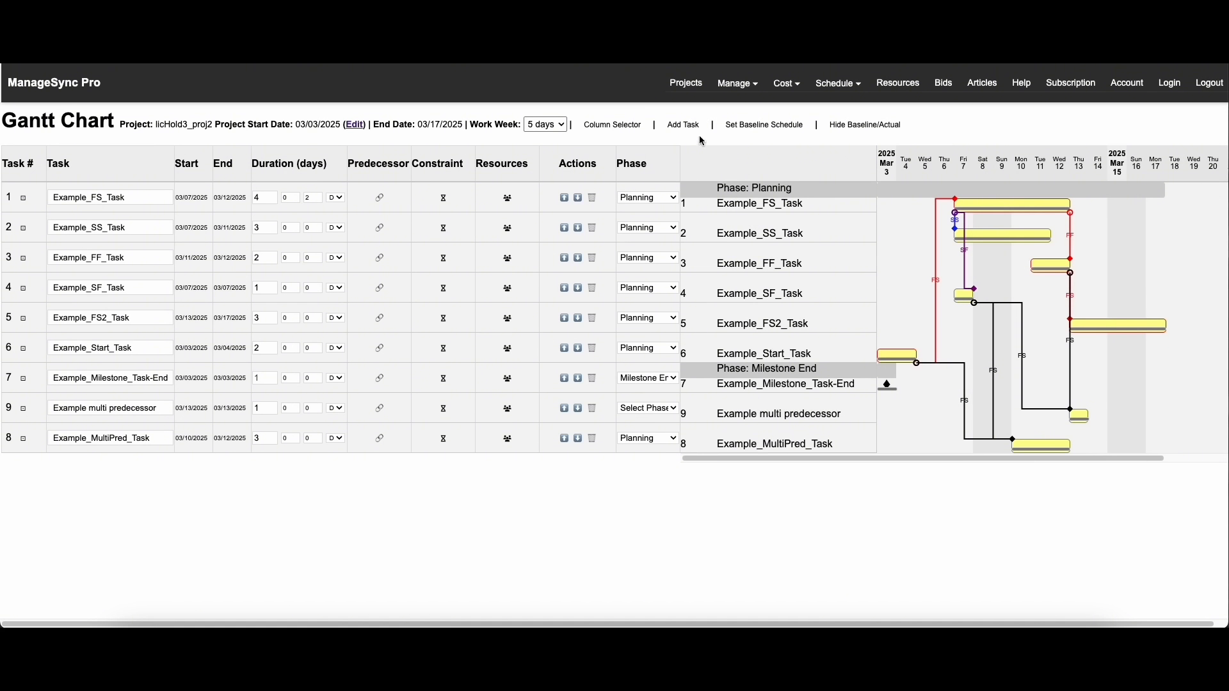
Add a task named "example constraint" to the schedule
{"action": "left_click", "coordinate": [682, 126]}
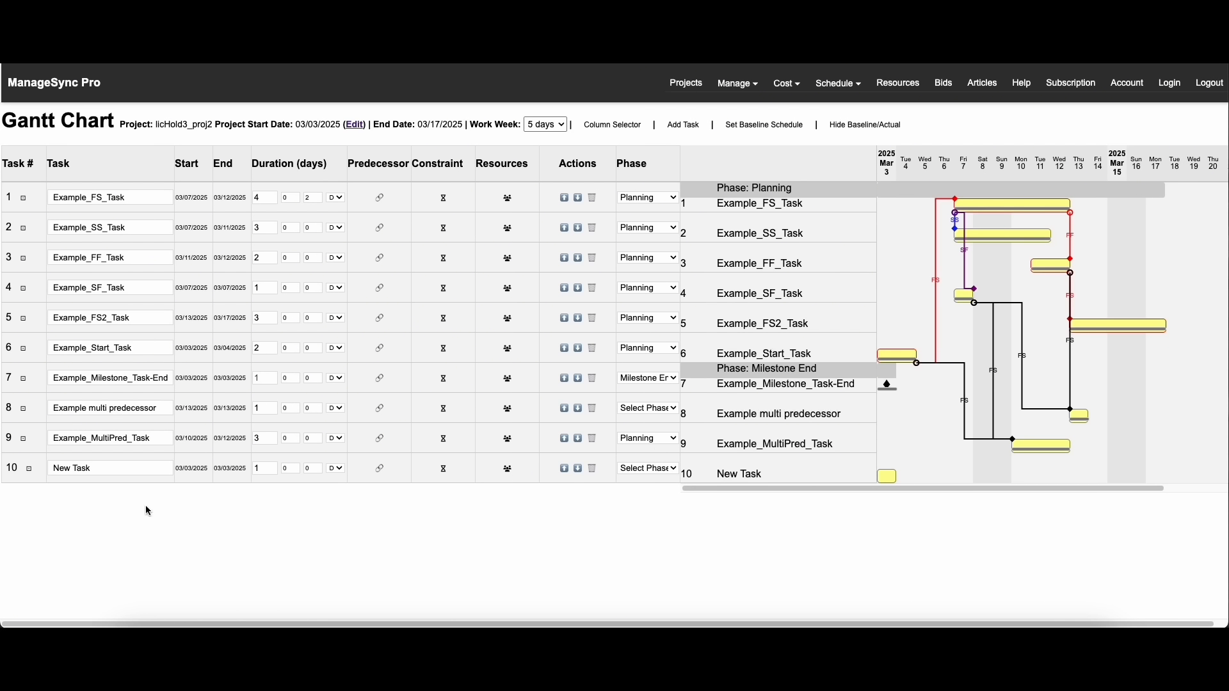
{"action": "triple_click", "coordinate": [94, 474]}
{"action": "type", "text": "e"}
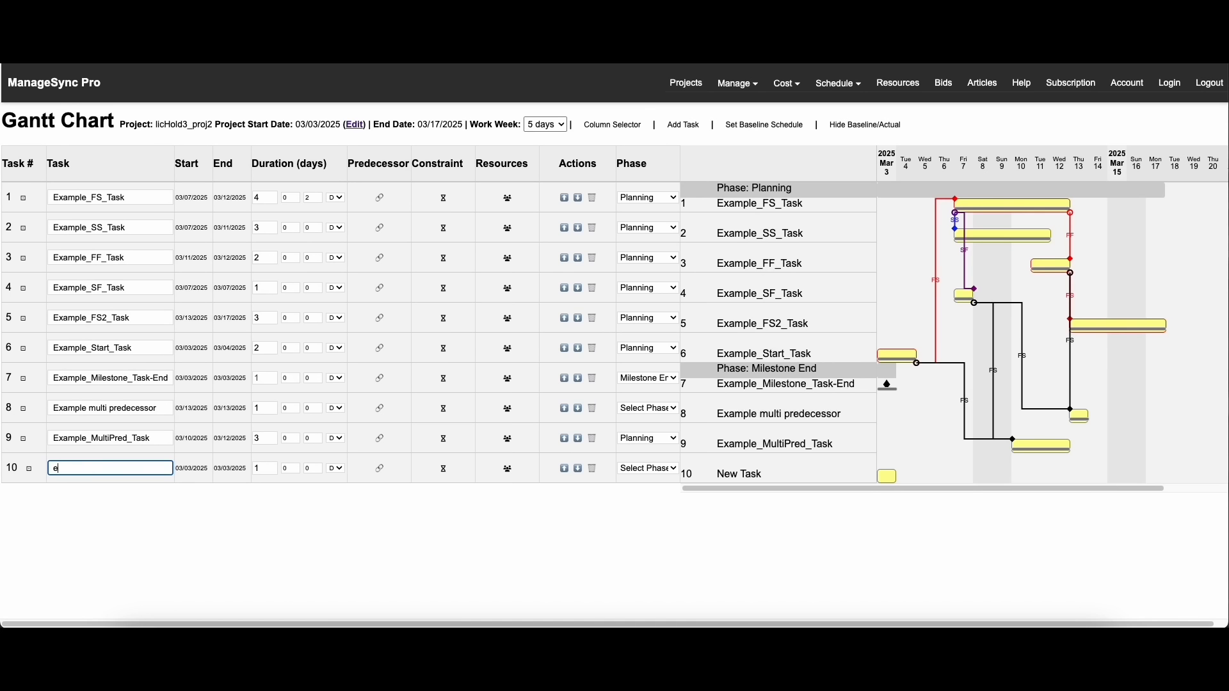
{"action": "type", "text": "xample constraint"}
{"action": "key", "text": "BackSpace"}
{"action": "type", "text": "int"}
{"action": "left_click", "coordinate": [266, 558]}
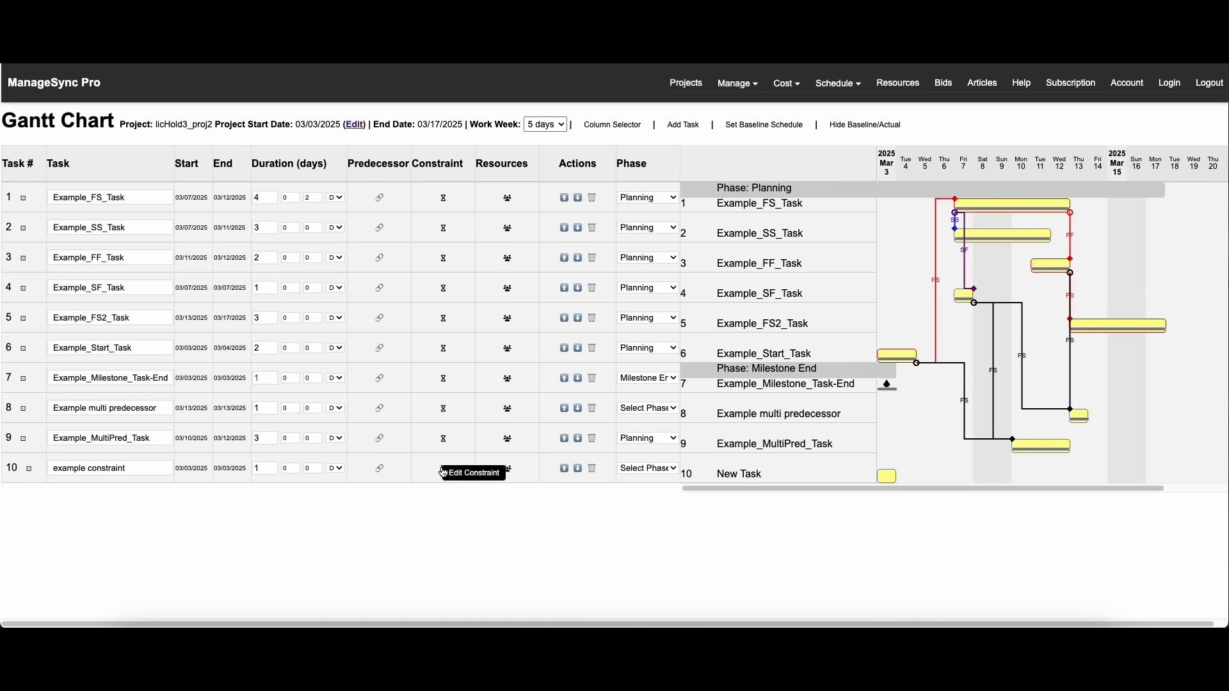
Give task 10, example constraint, a Must Start On constraint dated 03/11/2025
{"action": "left_click", "coordinate": [443, 473]}
{"action": "left_click", "coordinate": [462, 430]}
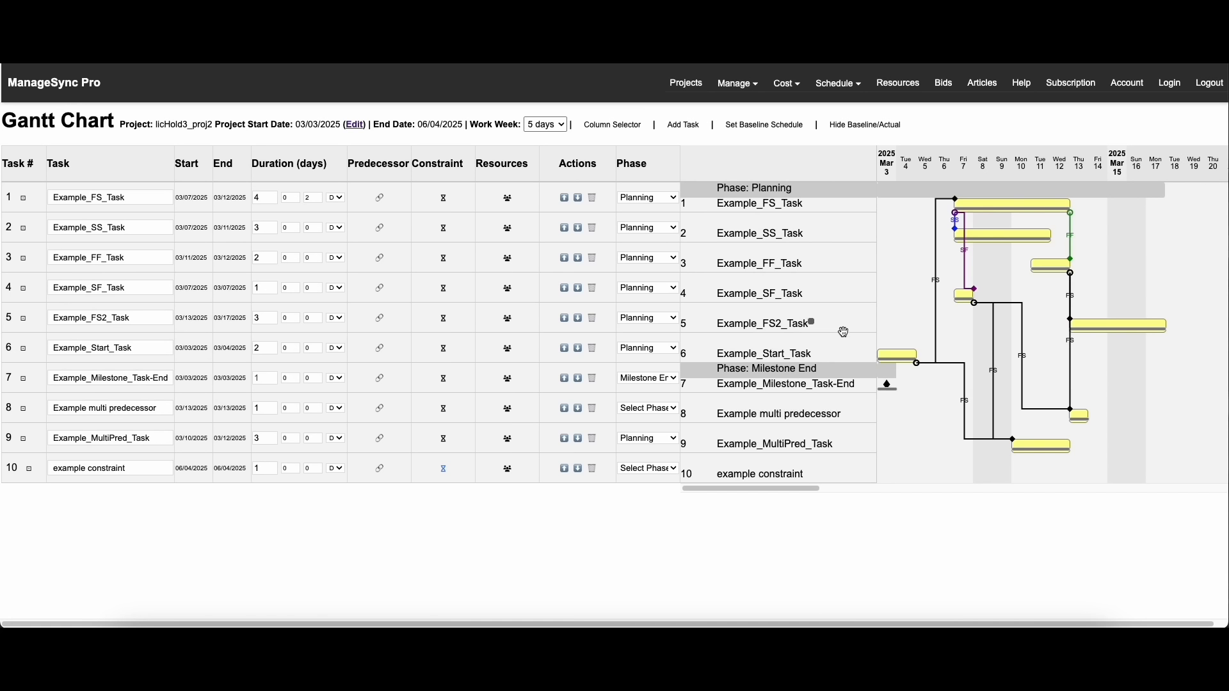
{"action": "left_click", "coordinate": [443, 469]}
{"action": "left_click", "coordinate": [544, 432]}
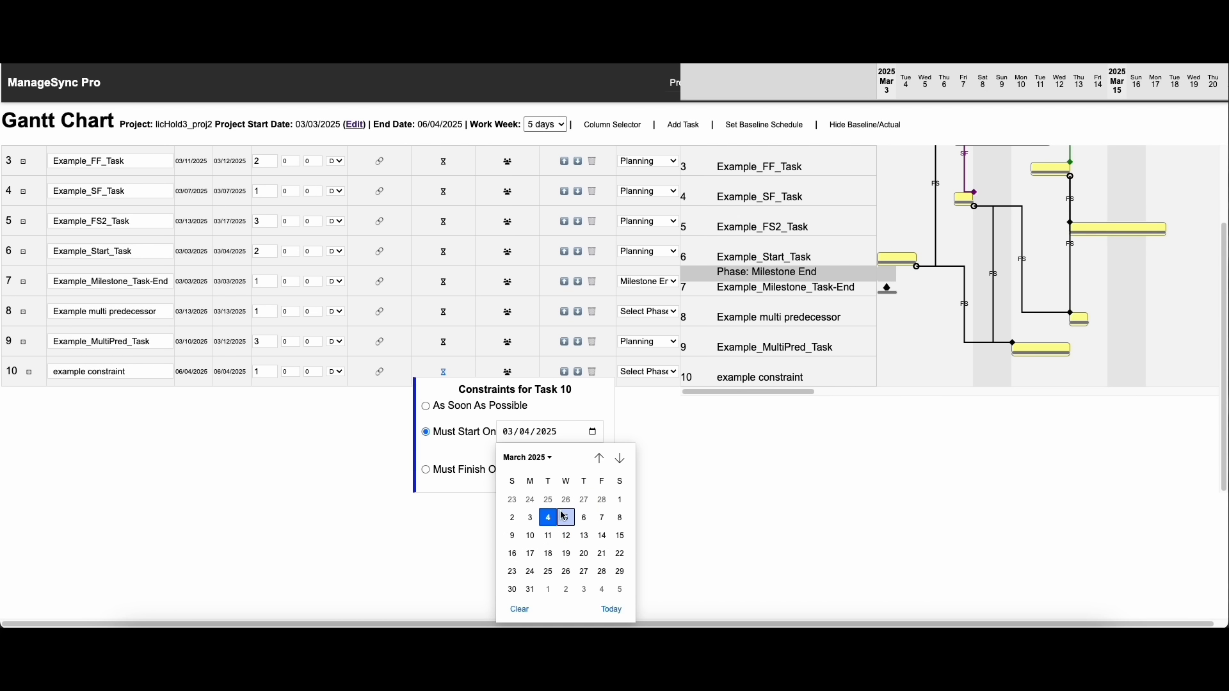
{"action": "left_click", "coordinate": [548, 536]}
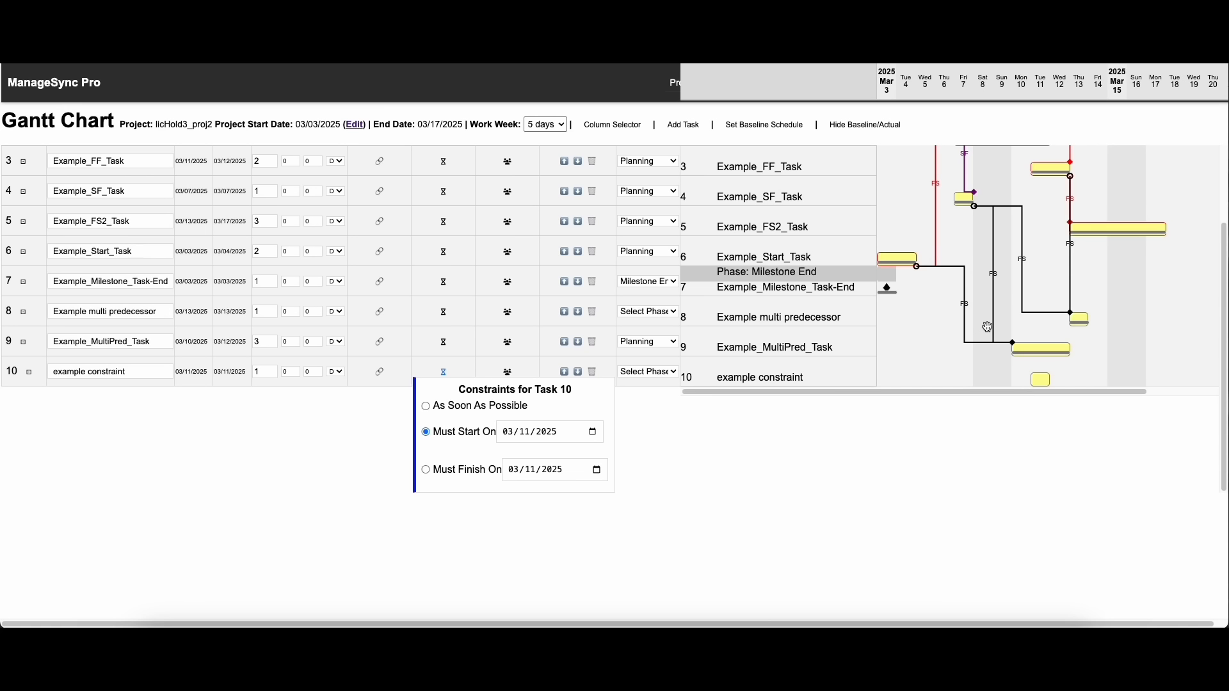
{"action": "scroll", "coordinate": [497, 453], "scroll_direction": "up", "scroll_amount": 3}
{"action": "left_click", "coordinate": [508, 468]}
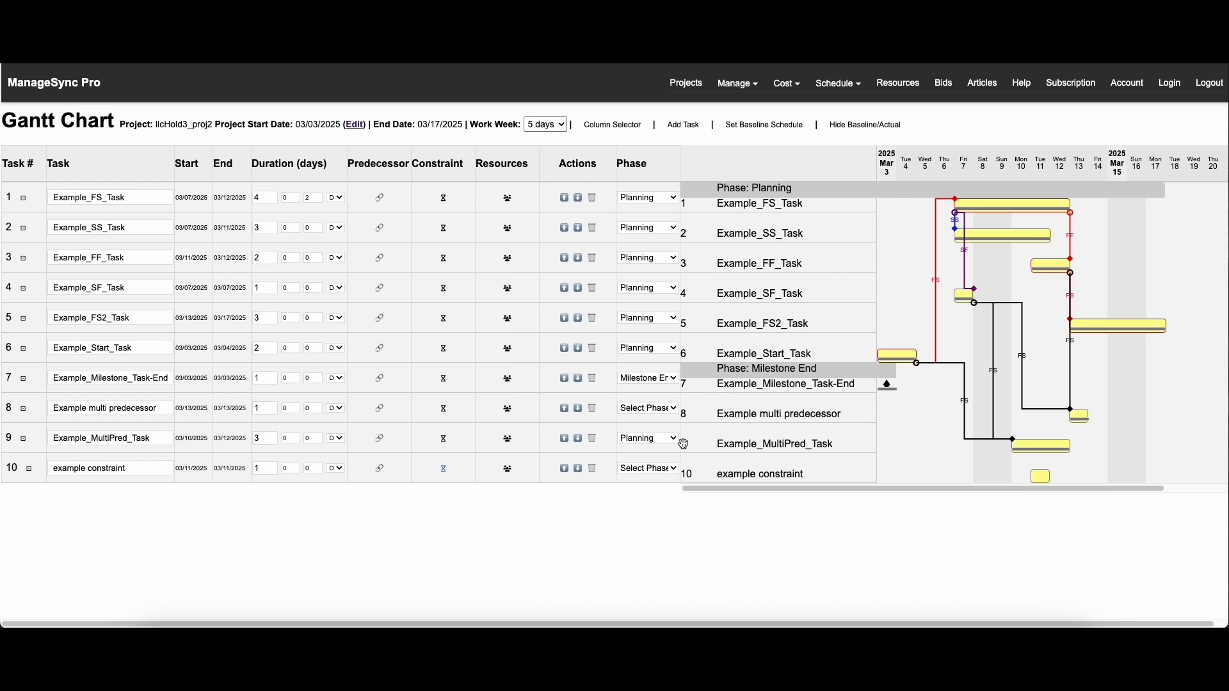
{"action": "left_click", "coordinate": [656, 371]}
{"action": "left_click", "coordinate": [768, 270]}
Add an Equipment resource named "Crane 101" with the description "Model T, 2000 HP" to the resource list
{"action": "left_click", "coordinate": [899, 83]}
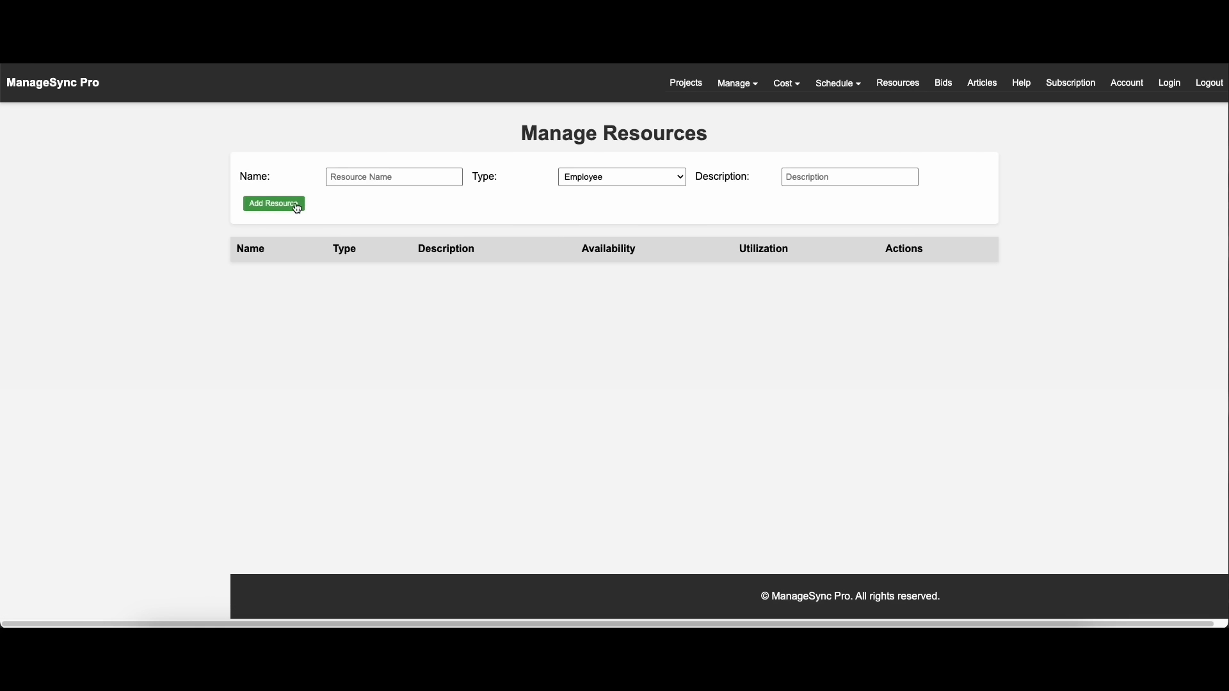
{"action": "left_click", "coordinate": [382, 179]}
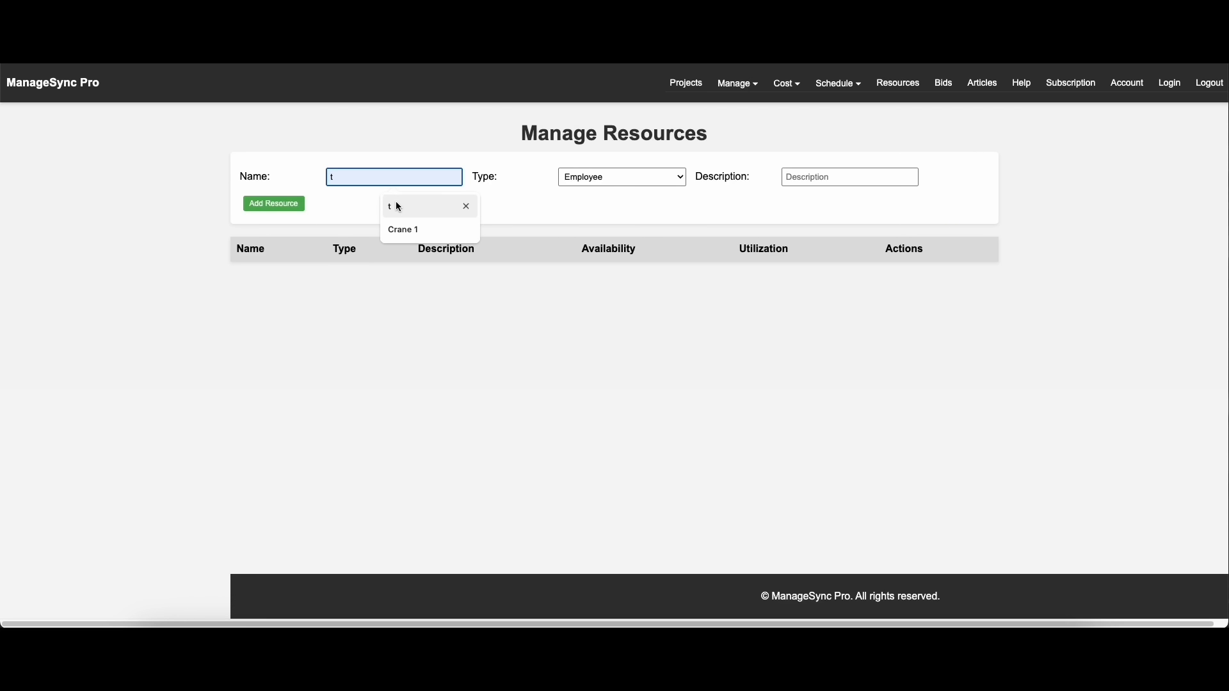
{"action": "left_click", "coordinate": [604, 182]}
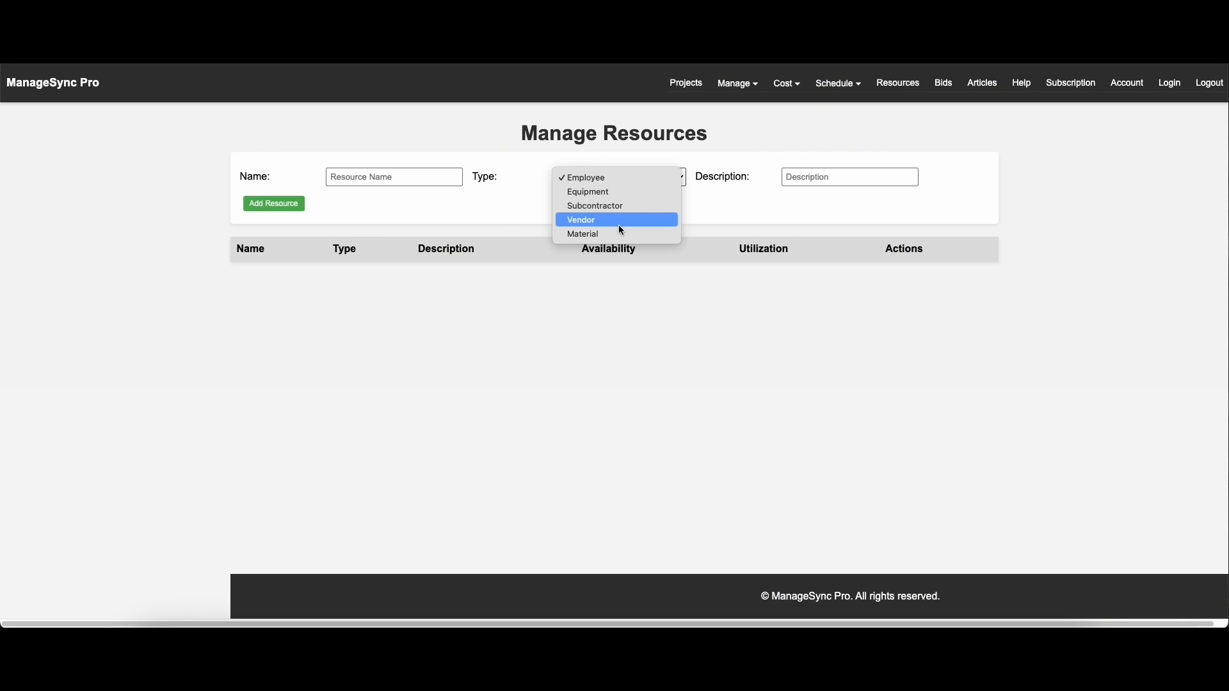
{"action": "left_click", "coordinate": [621, 192]}
{"action": "left_click", "coordinate": [363, 173]}
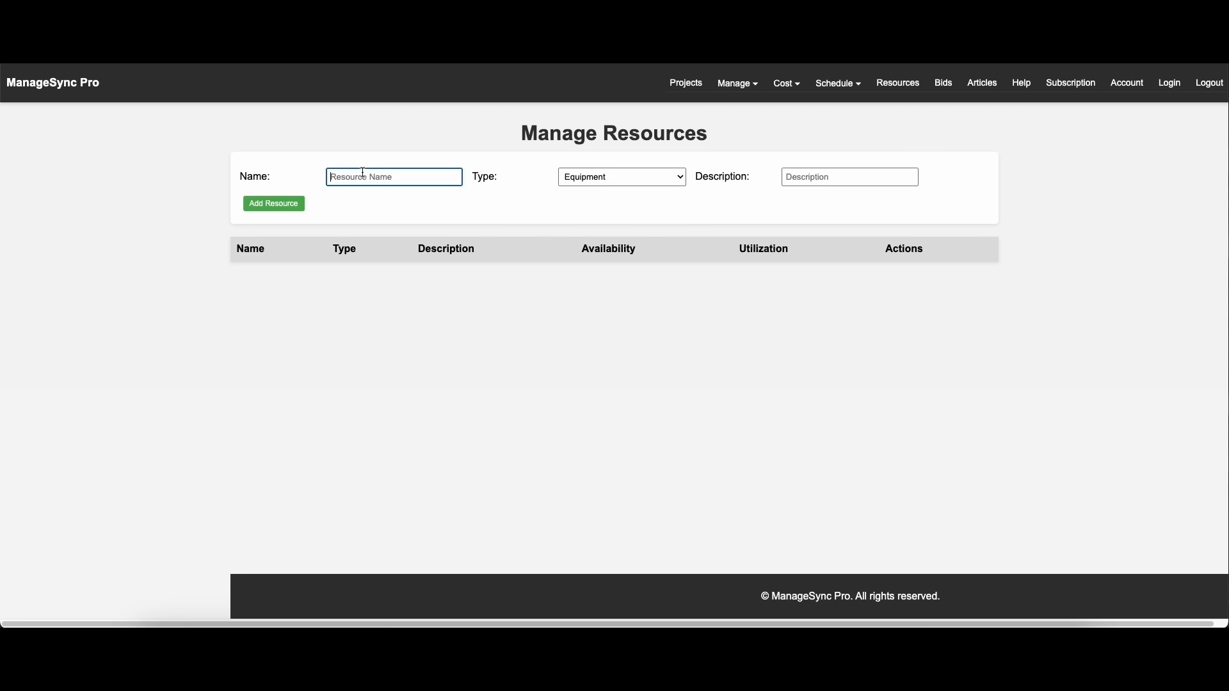
{"action": "type", "text": "Crane 101"}
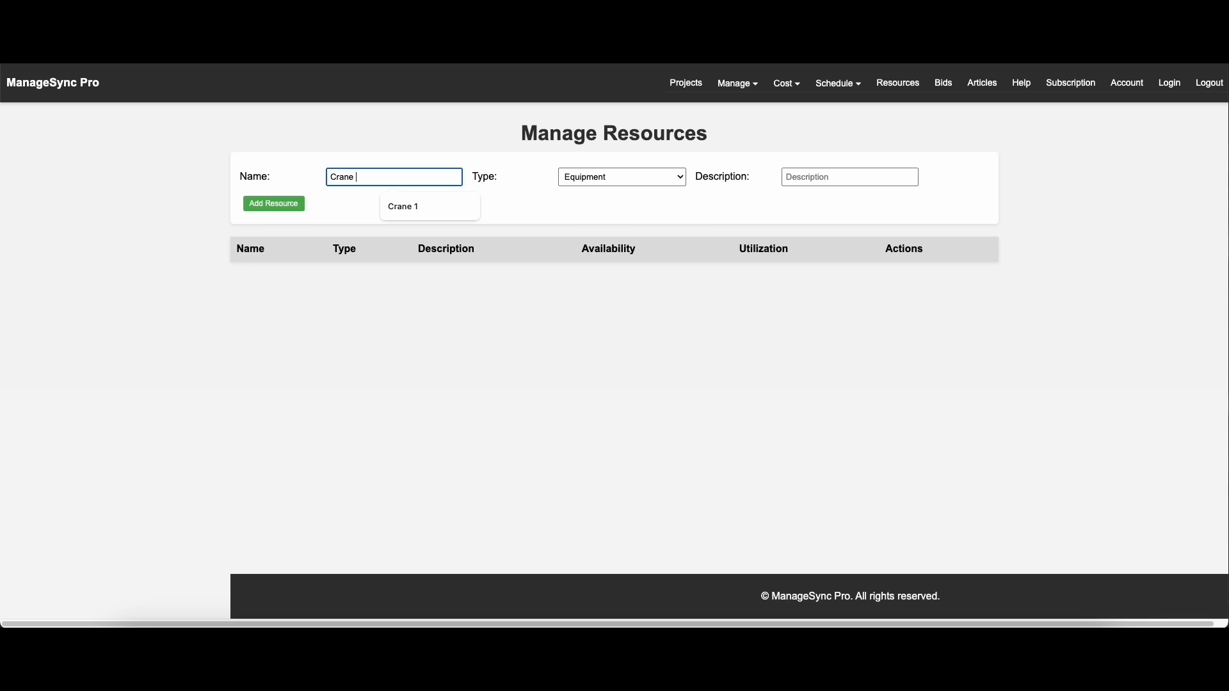
{"action": "key", "text": "Tab"}
{"action": "key", "text": "Tab"}
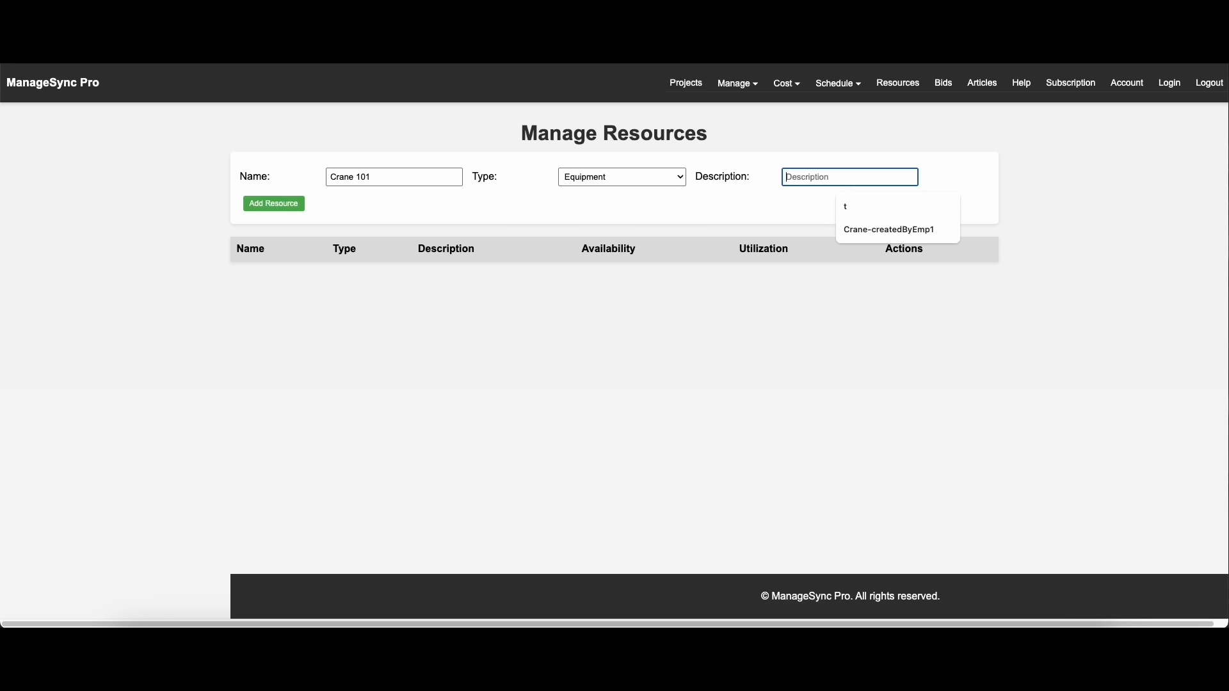
{"action": "type", "text": "Model T, "}
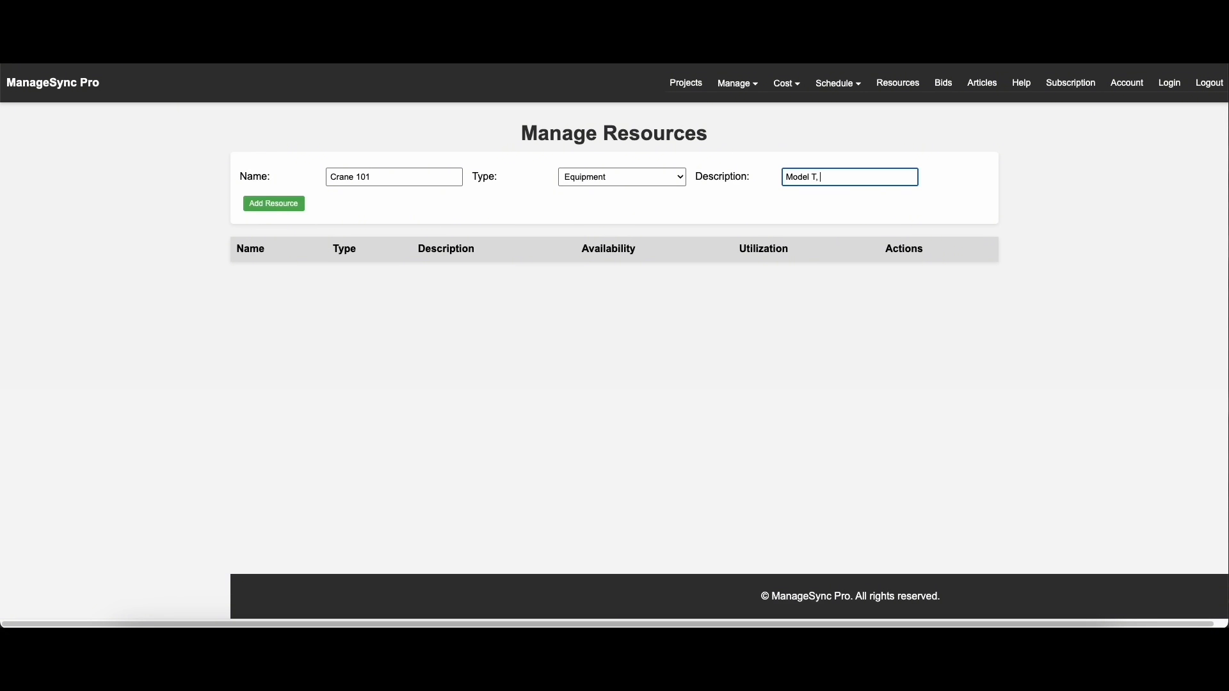
{"action": "type", "text": "2000 HP"}
{"action": "left_click", "coordinate": [272, 203]}
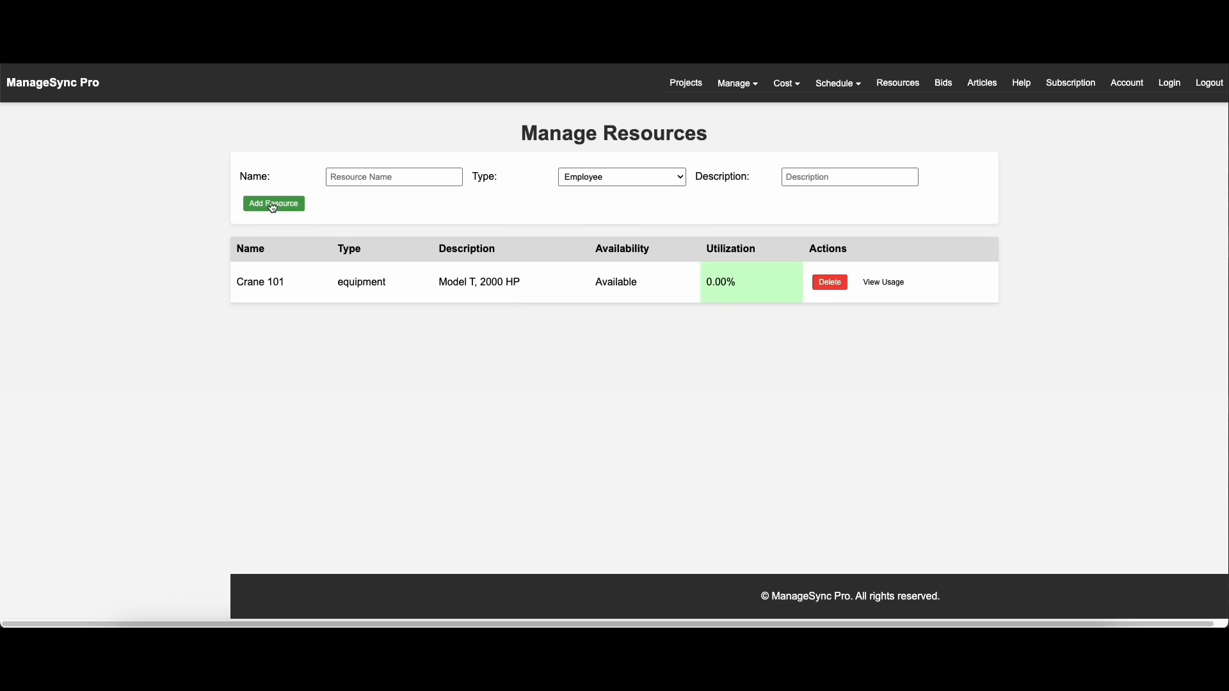
Add an Equipment resource named "Cement Mixer 102A" with the description "Model 241"
{"action": "left_click", "coordinate": [428, 176]}
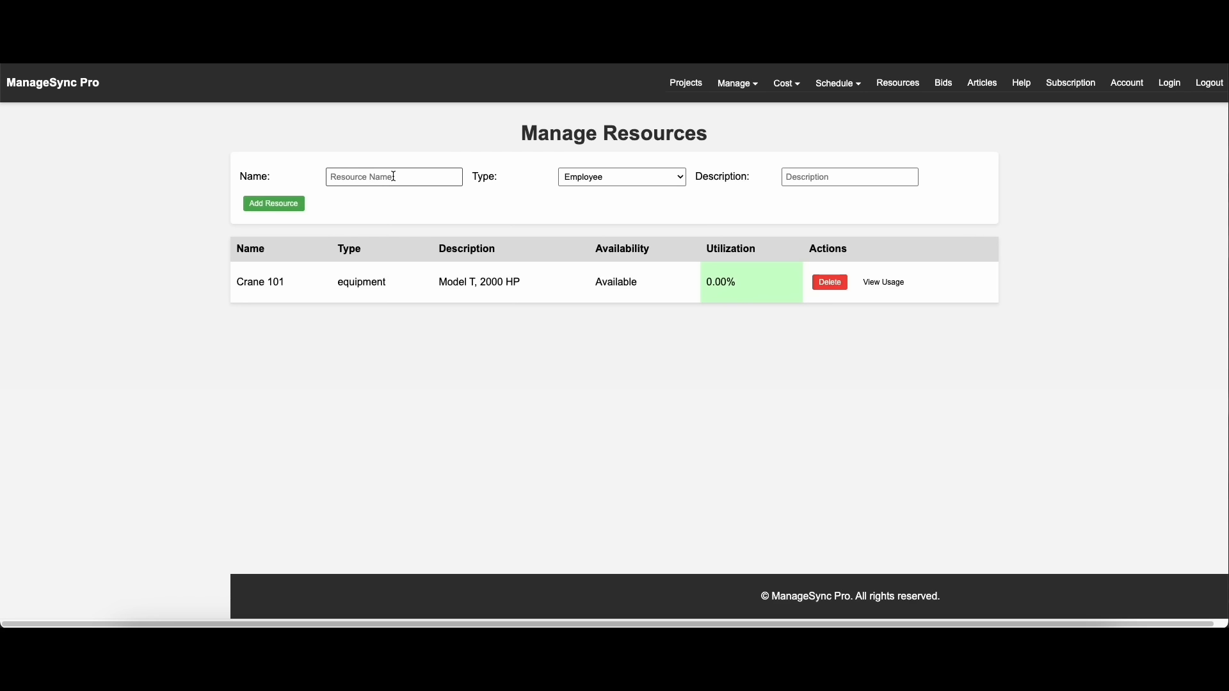
{"action": "type", "text": "Cement Mixer 102A"}
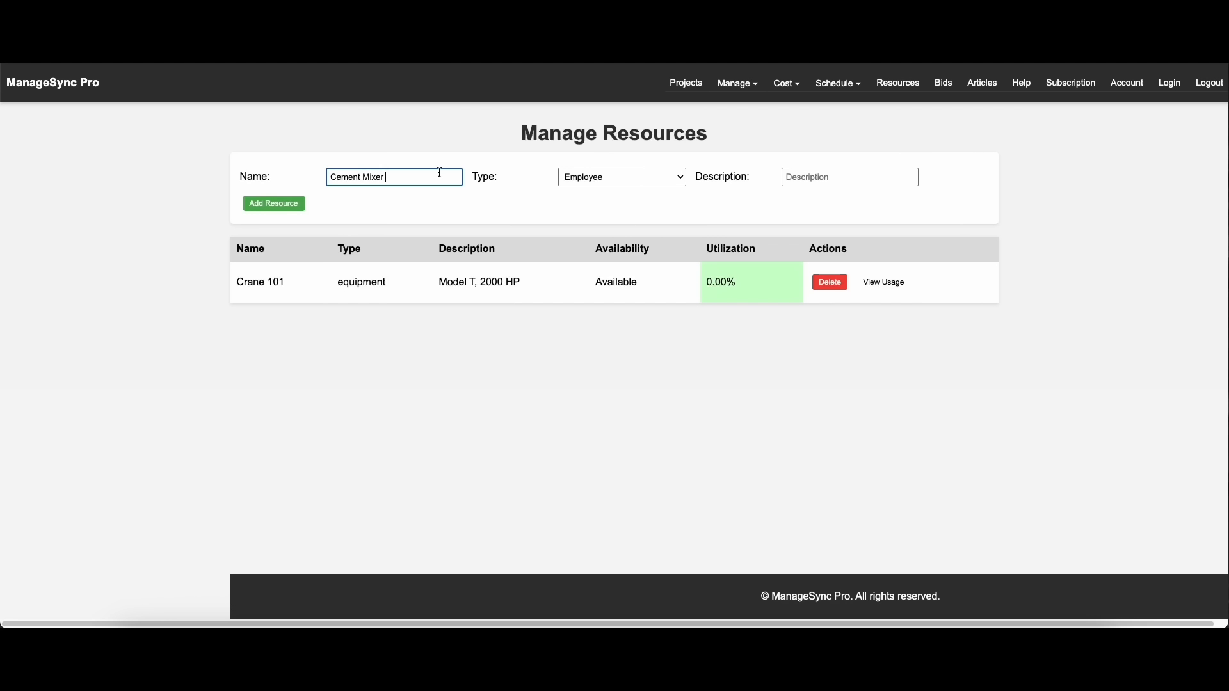
{"action": "left_click", "coordinate": [621, 177]}
{"action": "left_click", "coordinate": [596, 190]}
{"action": "left_click", "coordinate": [821, 176]}
{"action": "type", "text": "Model 241"}
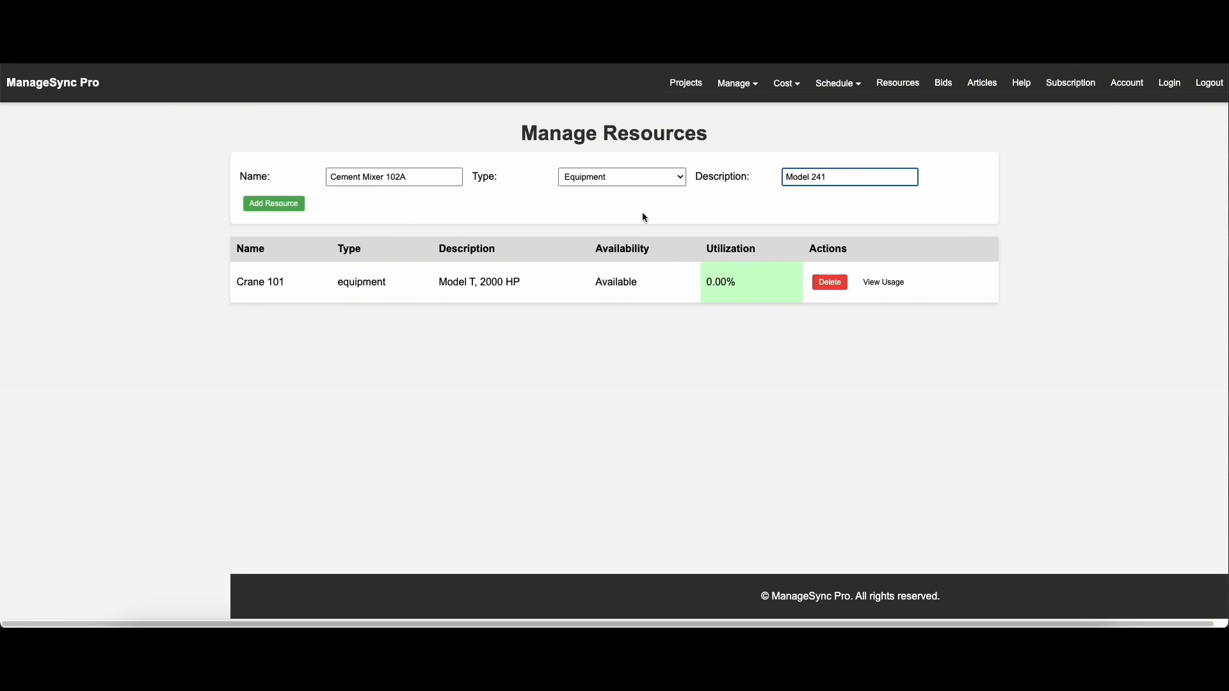
{"action": "left_click", "coordinate": [297, 203]}
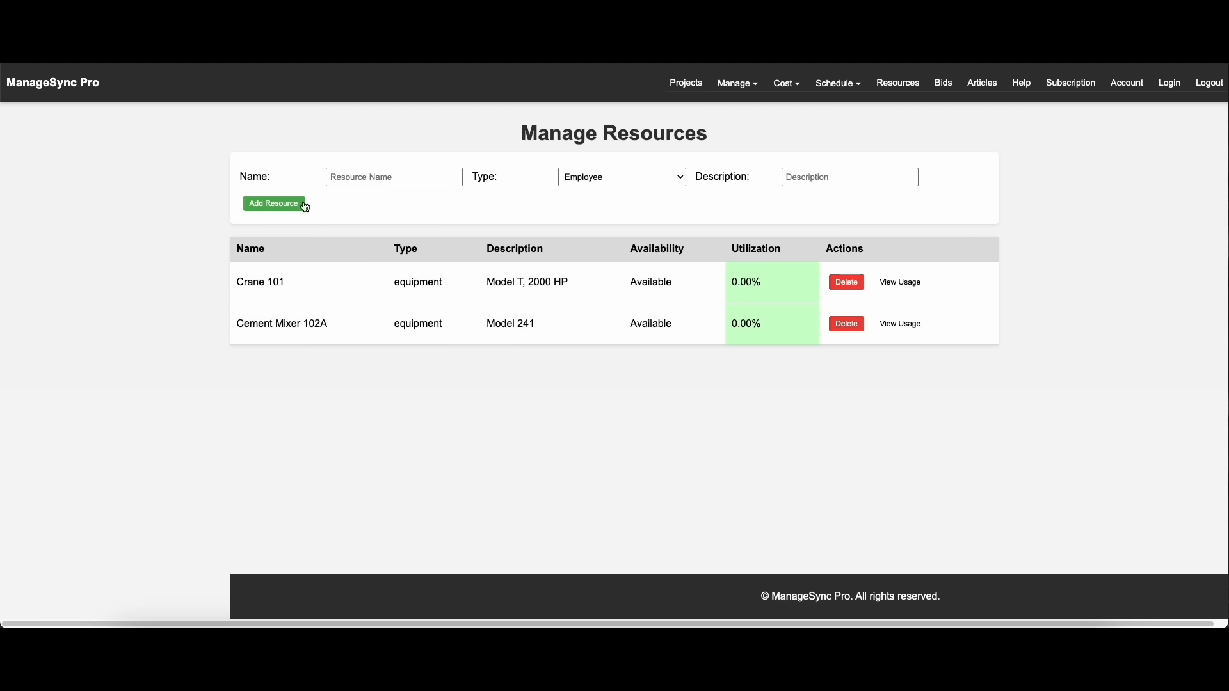
{"action": "left_click", "coordinate": [603, 178]}
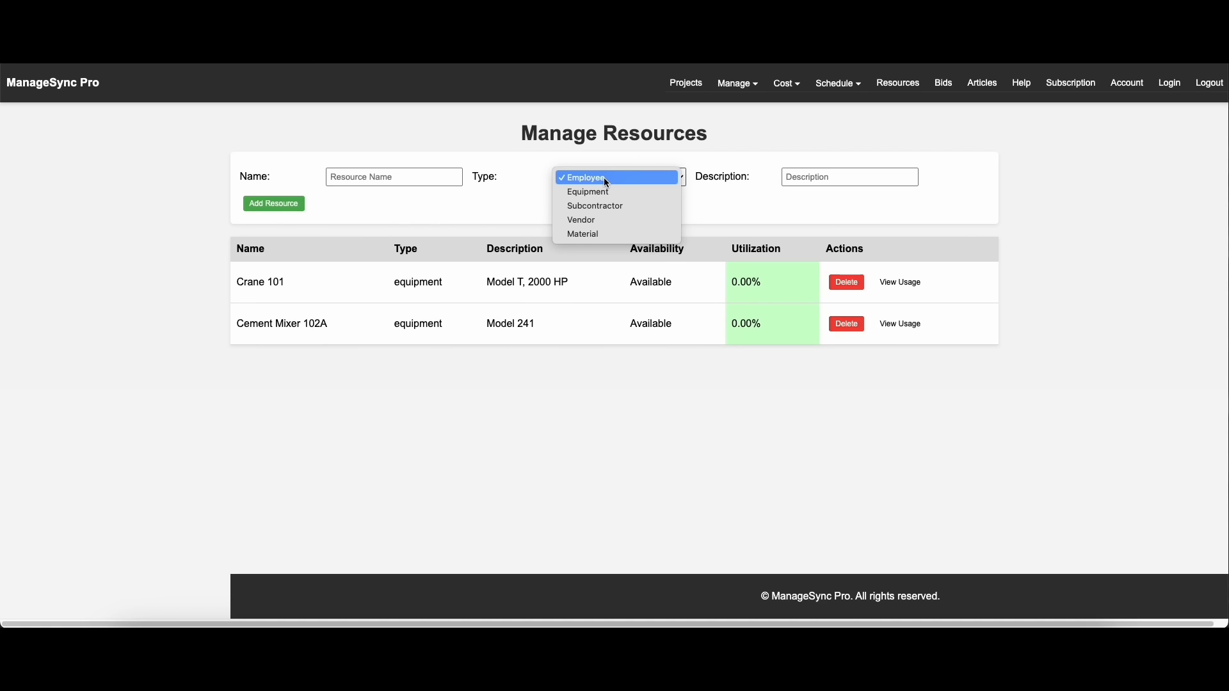
{"action": "left_click", "coordinate": [748, 74]}
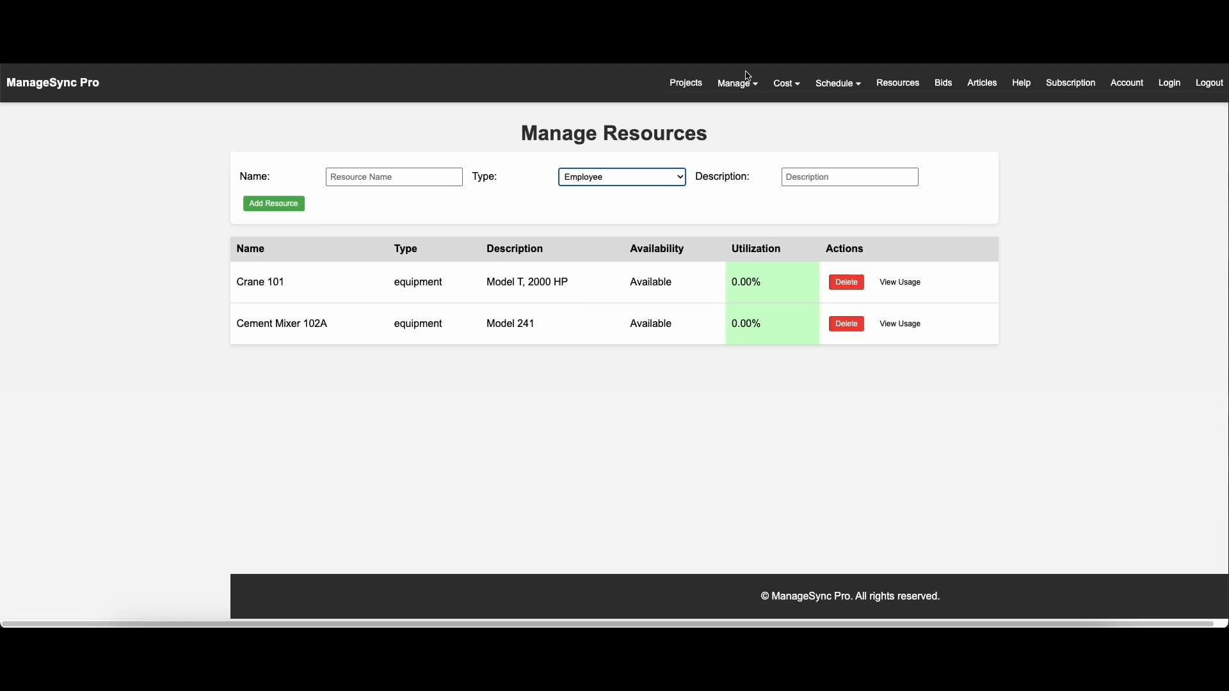
Return to the Gantt chart and assign the Crane 101 resource to task 8, Example multi predecessor
{"action": "mouse_move", "coordinate": [839, 86]}
{"action": "left_click", "coordinate": [844, 109]}
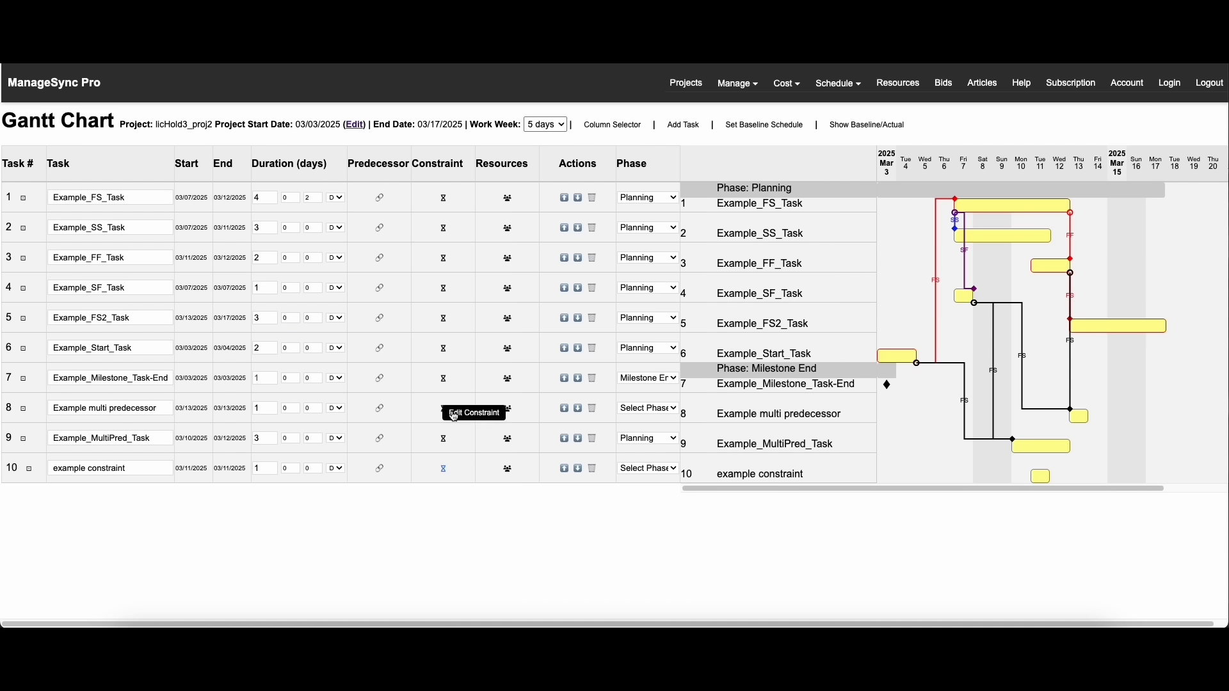
{"action": "left_click", "coordinate": [506, 414]}
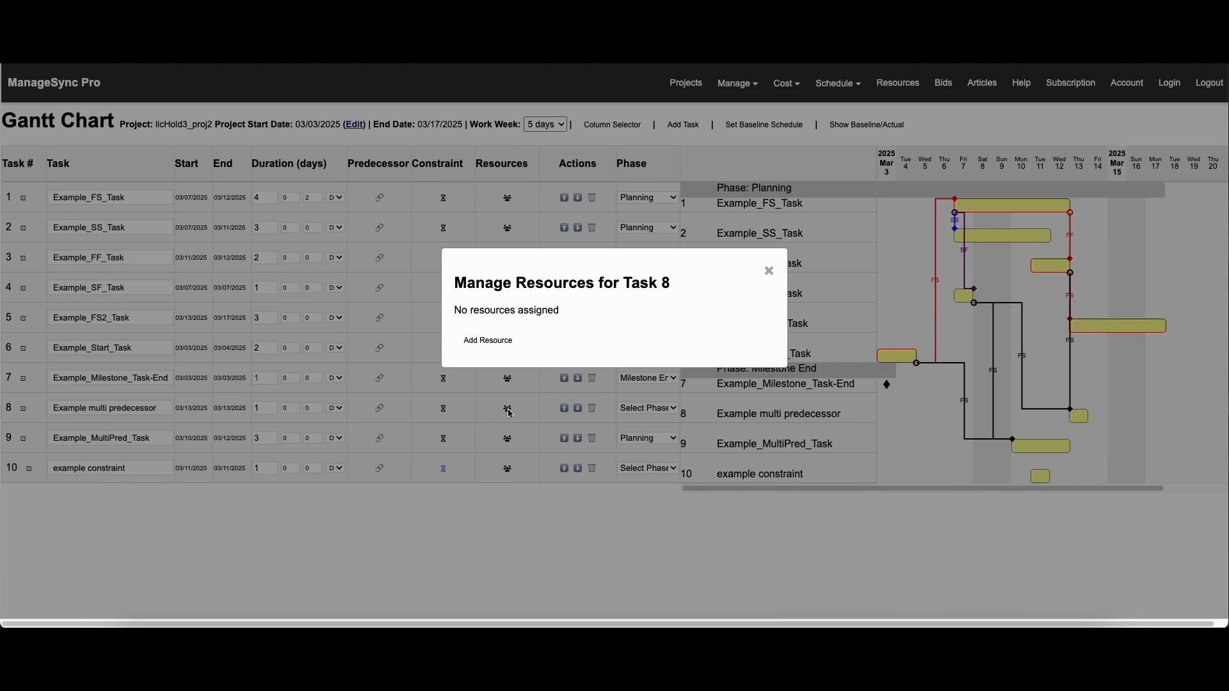
{"action": "left_click", "coordinate": [492, 344]}
{"action": "left_click", "coordinate": [545, 372]}
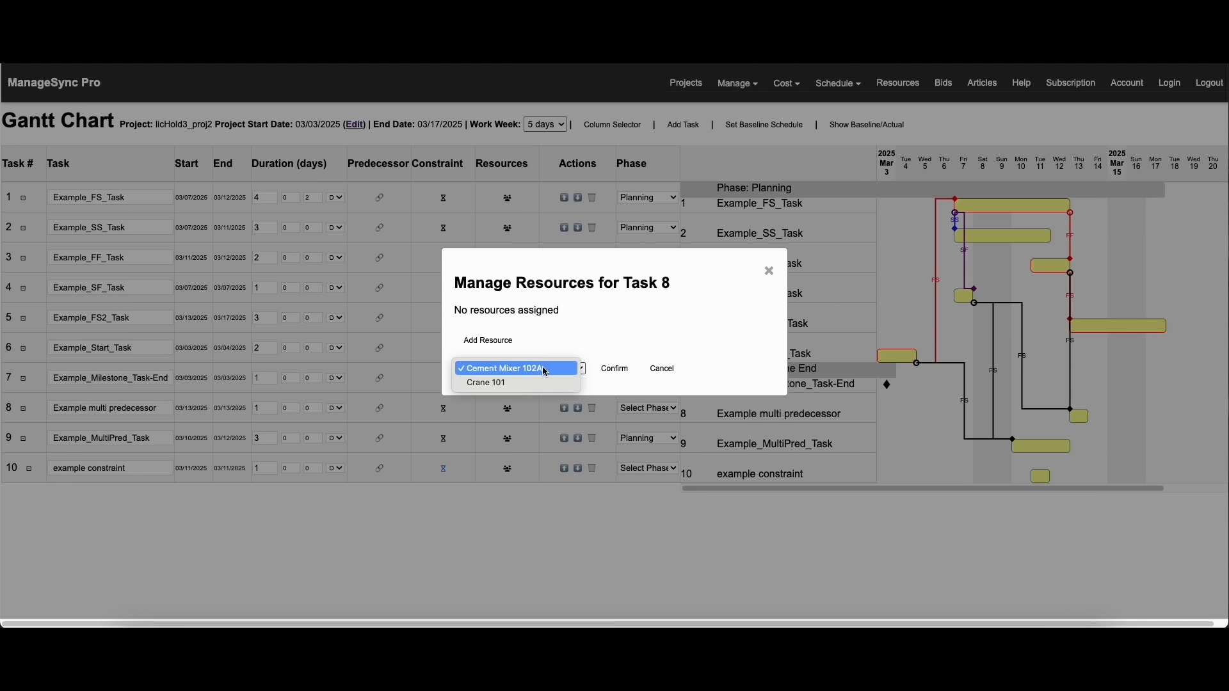
{"action": "left_click", "coordinate": [545, 382]}
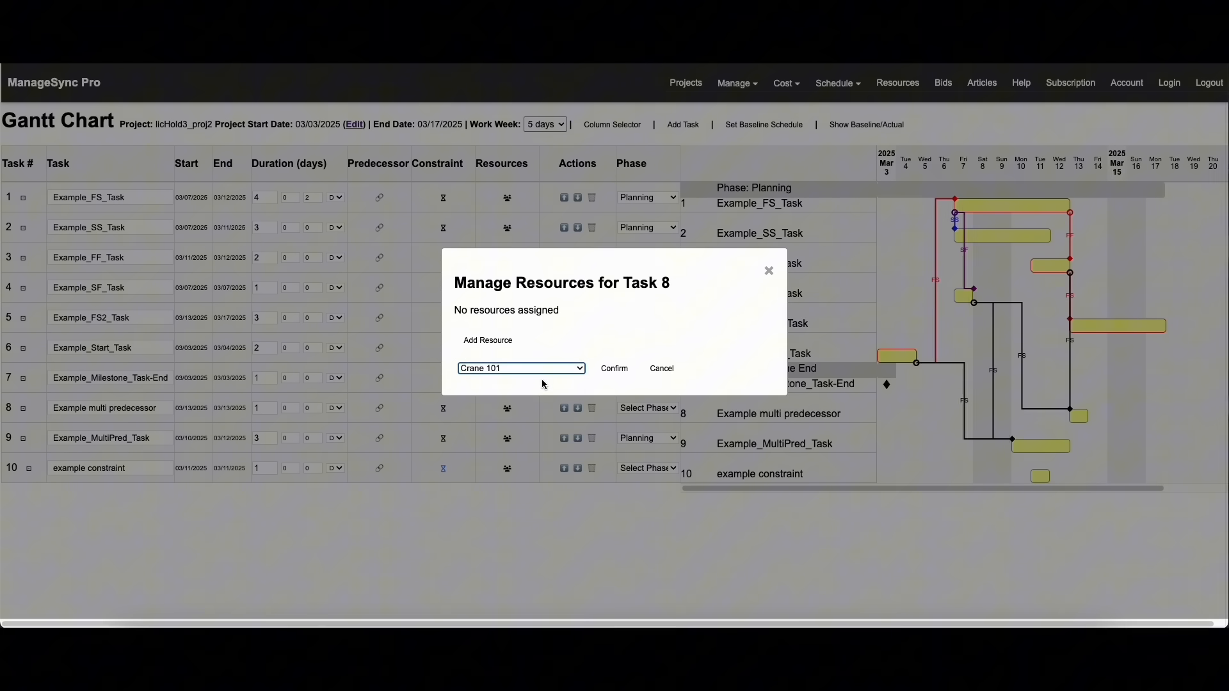
{"action": "left_click", "coordinate": [614, 369]}
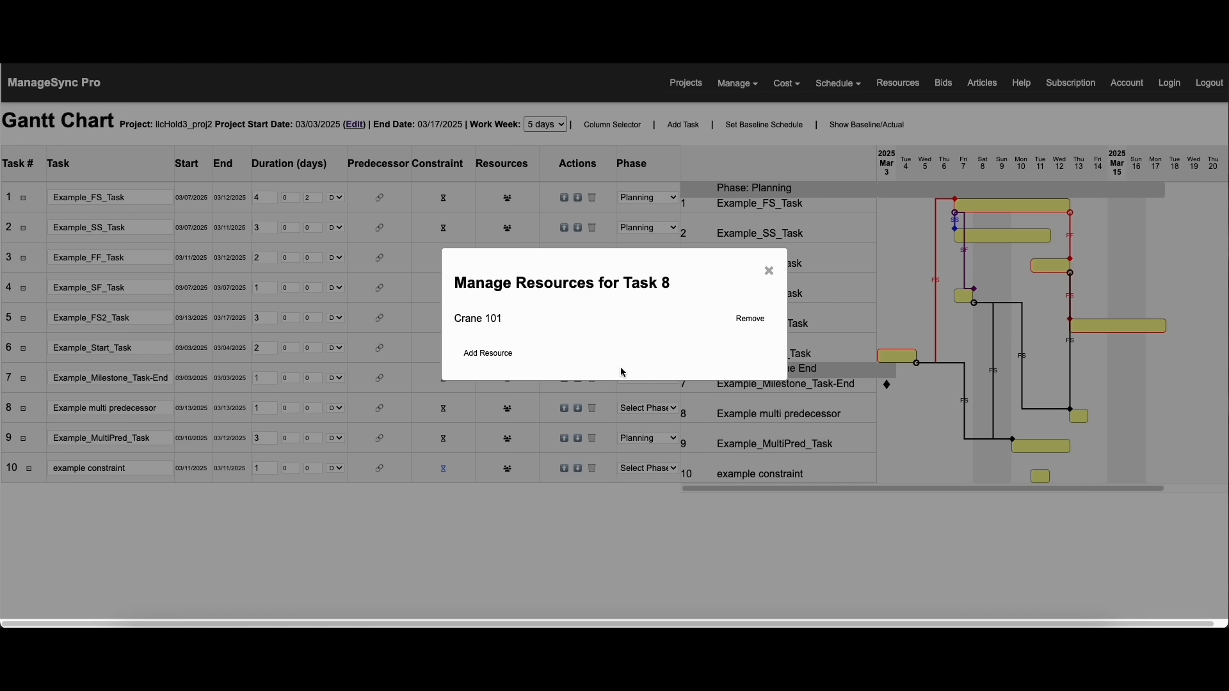
{"action": "left_click", "coordinate": [769, 271]}
Open the project calendar and add licHold3_proj2 to its project filter alongside licHold3_proj1
{"action": "left_click", "coordinate": [839, 83]}
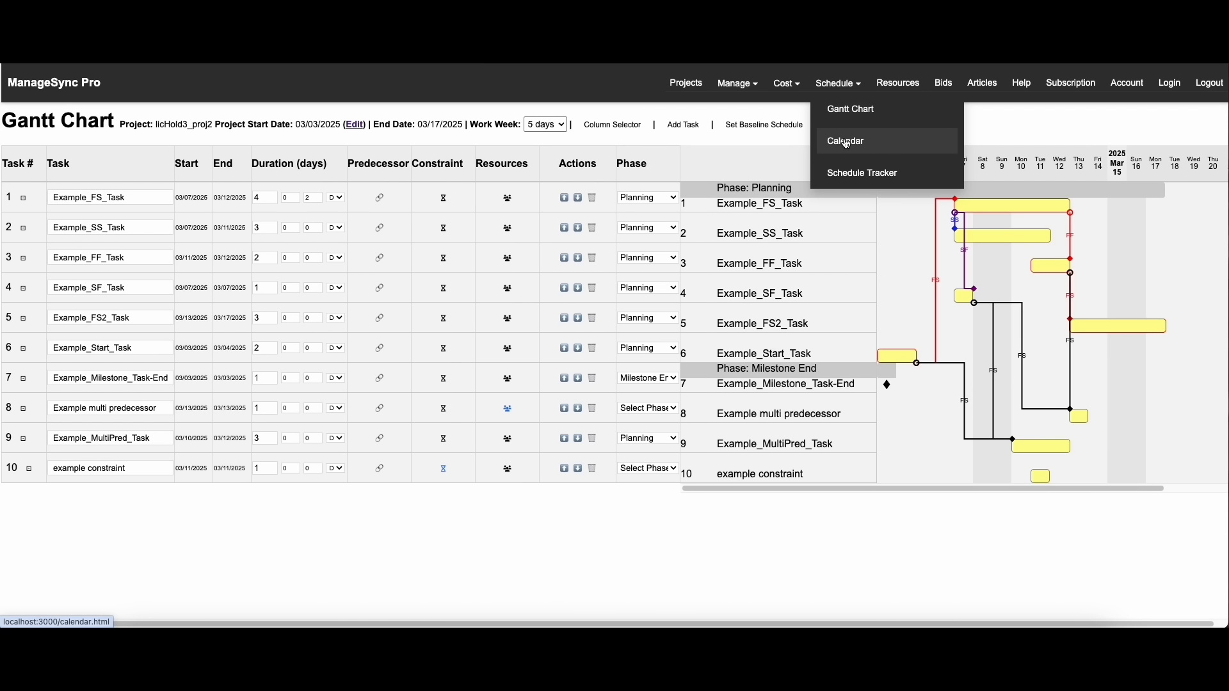
{"action": "left_click", "coordinate": [846, 142]}
{"action": "left_click", "coordinate": [713, 151]}
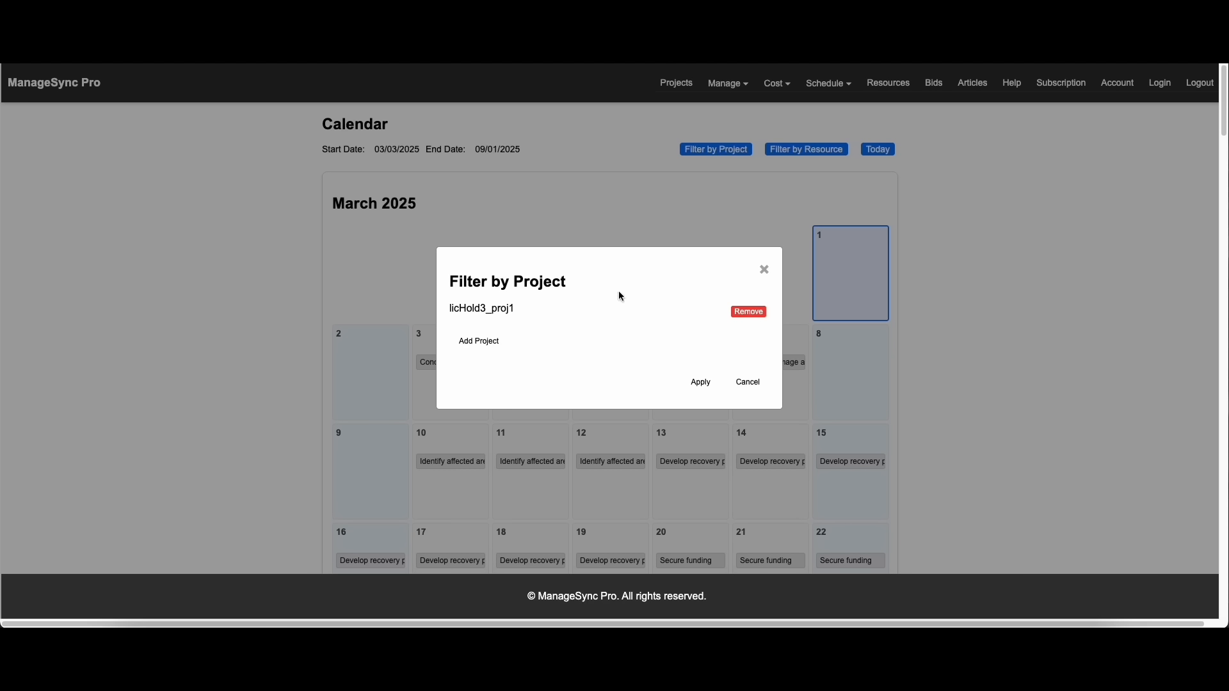
{"action": "left_click", "coordinate": [473, 351]}
{"action": "left_click", "coordinate": [509, 337]}
{"action": "left_click", "coordinate": [509, 337]}
{"action": "left_click", "coordinate": [461, 360]}
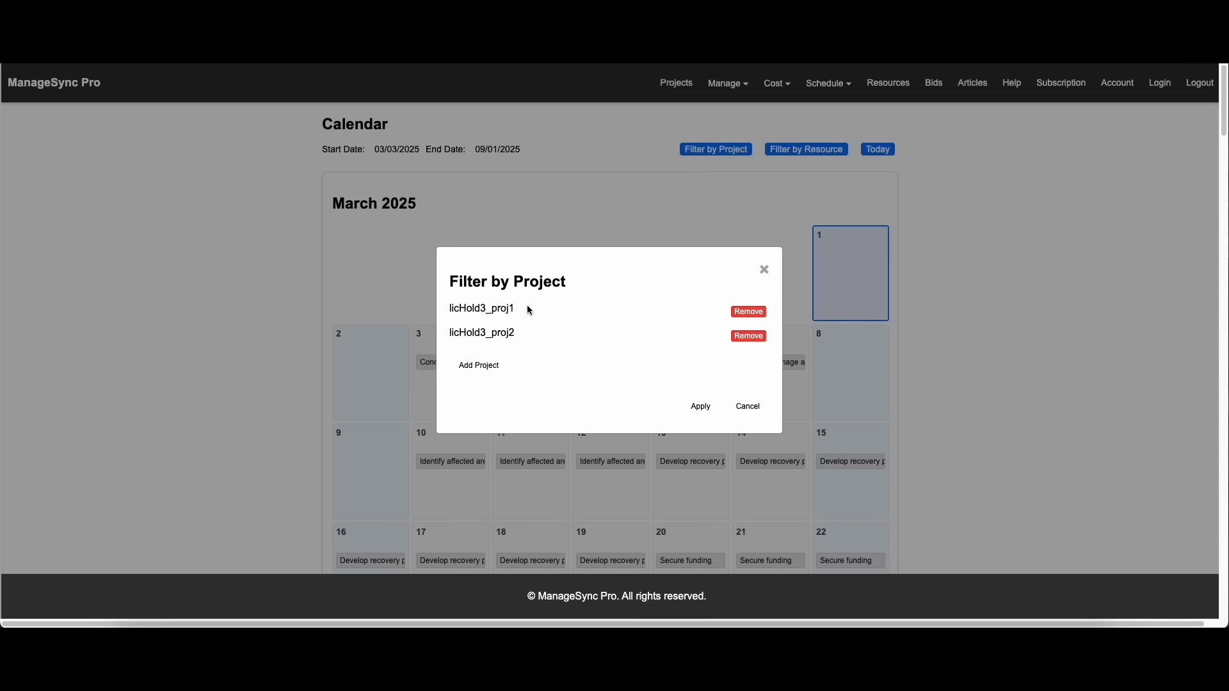
{"action": "left_click", "coordinate": [700, 406]}
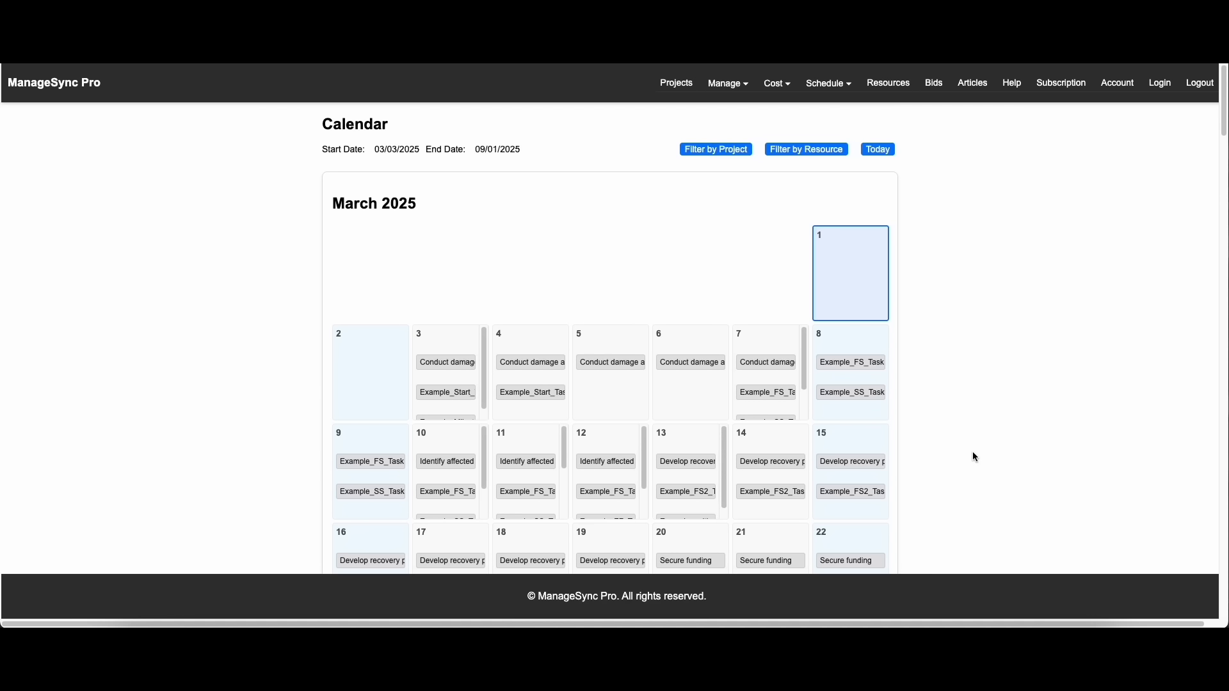
Look through the calendar's months and examine the tasks of both projects scheduled for March 10, 2025
{"action": "scroll", "coordinate": [958, 459], "scroll_direction": "down", "scroll_amount": 10}
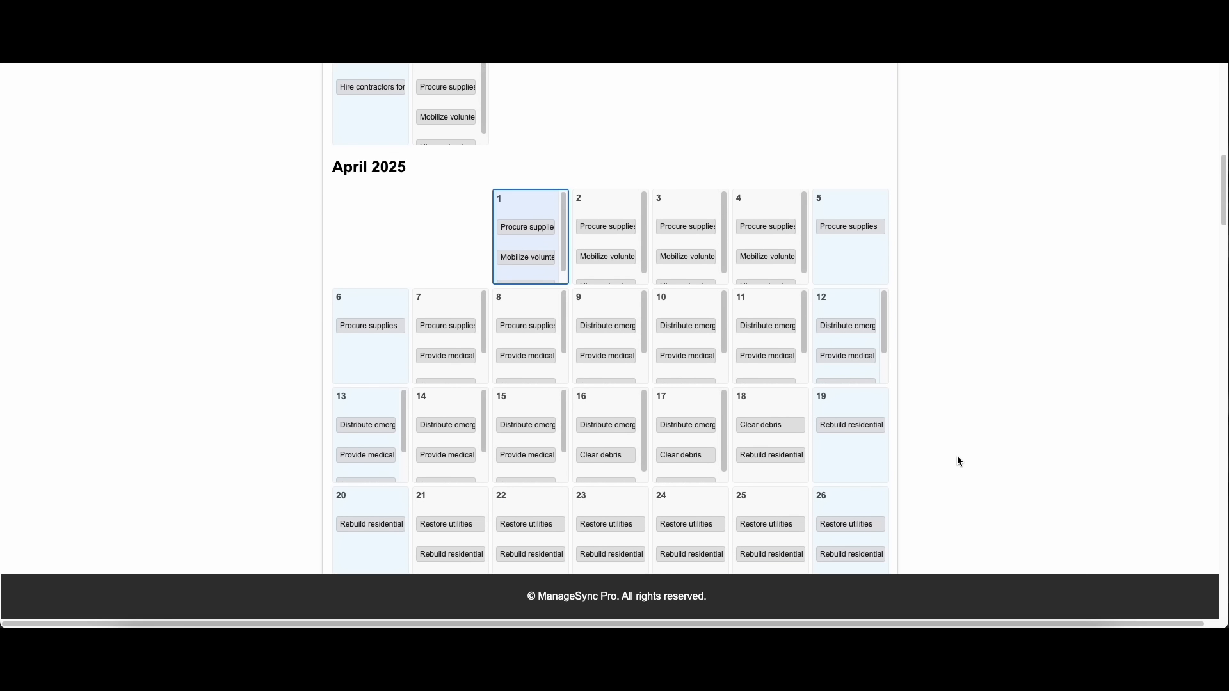
{"action": "scroll", "coordinate": [962, 457], "scroll_direction": "down", "scroll_amount": 7}
{"action": "scroll", "coordinate": [963, 456], "scroll_direction": "up", "scroll_amount": 17}
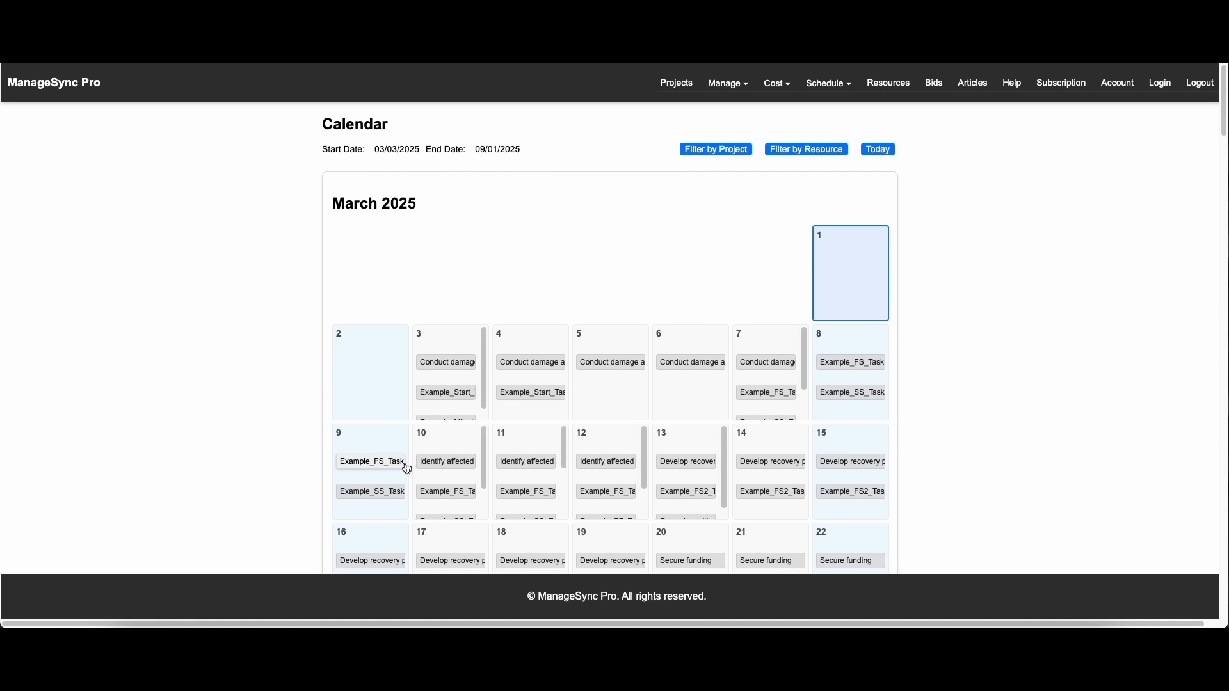
{"action": "left_click", "coordinate": [444, 442]}
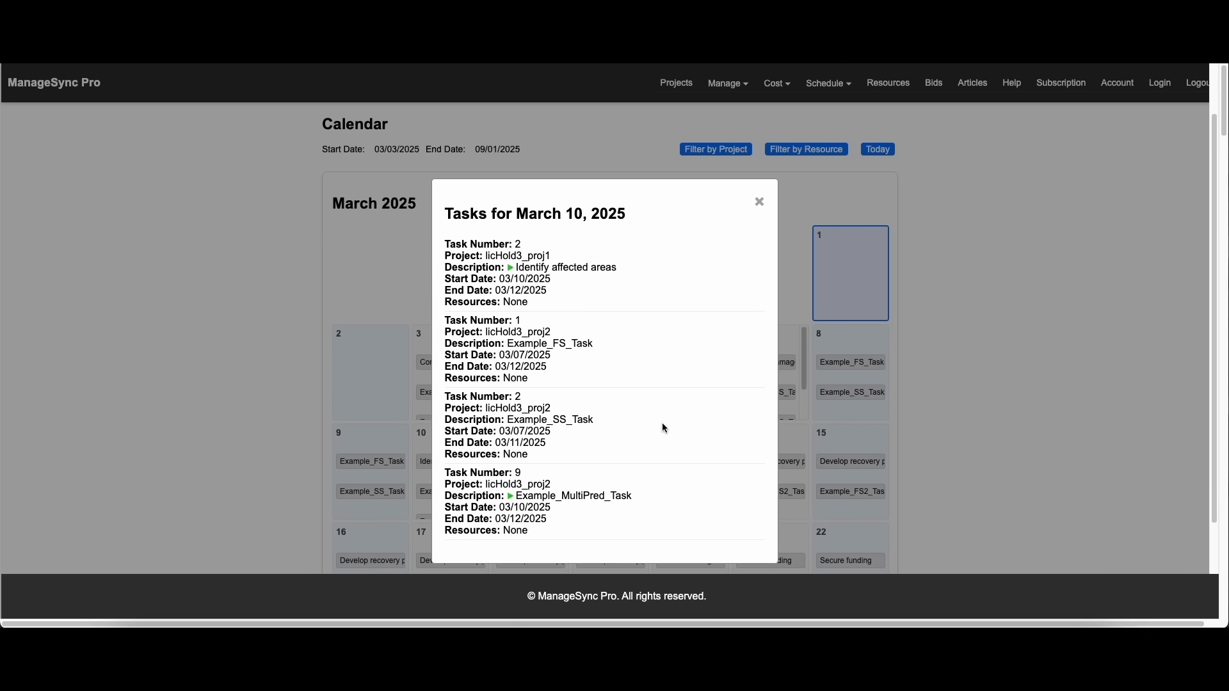
{"action": "left_click_drag", "start_coordinate": [458, 158], "coordinate": [561, 163]}
{"action": "left_click_drag", "start_coordinate": [553, 235], "coordinate": [456, 234]}
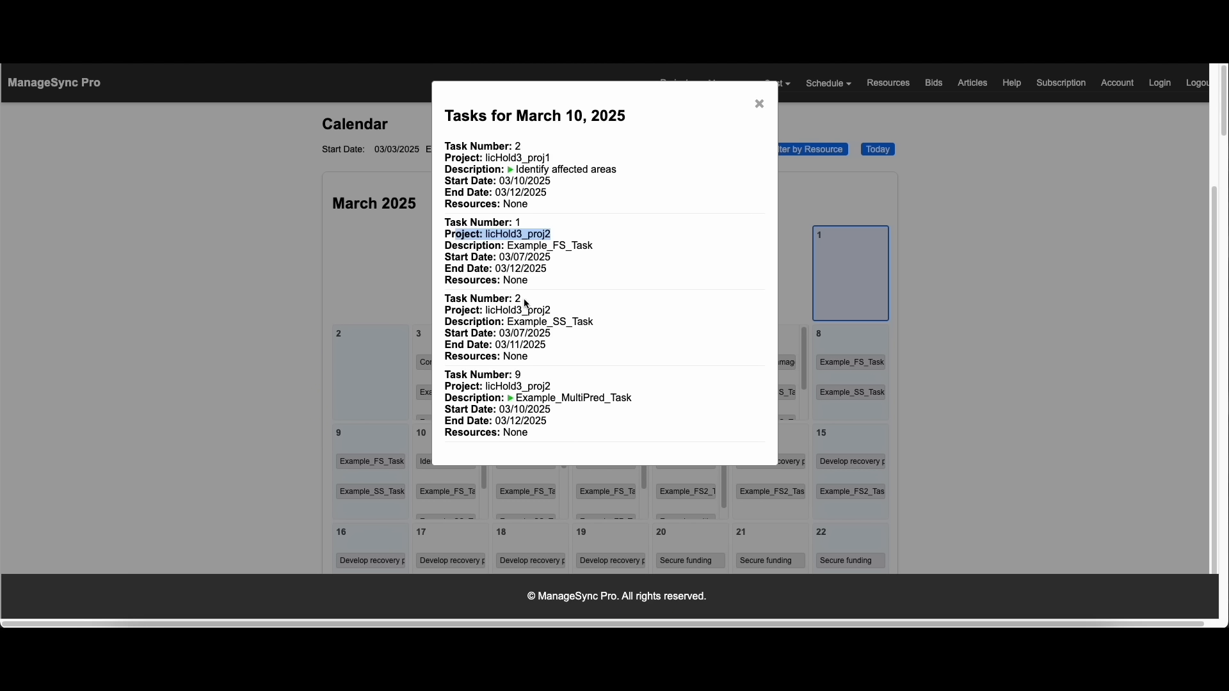
{"action": "left_click", "coordinate": [760, 104]}
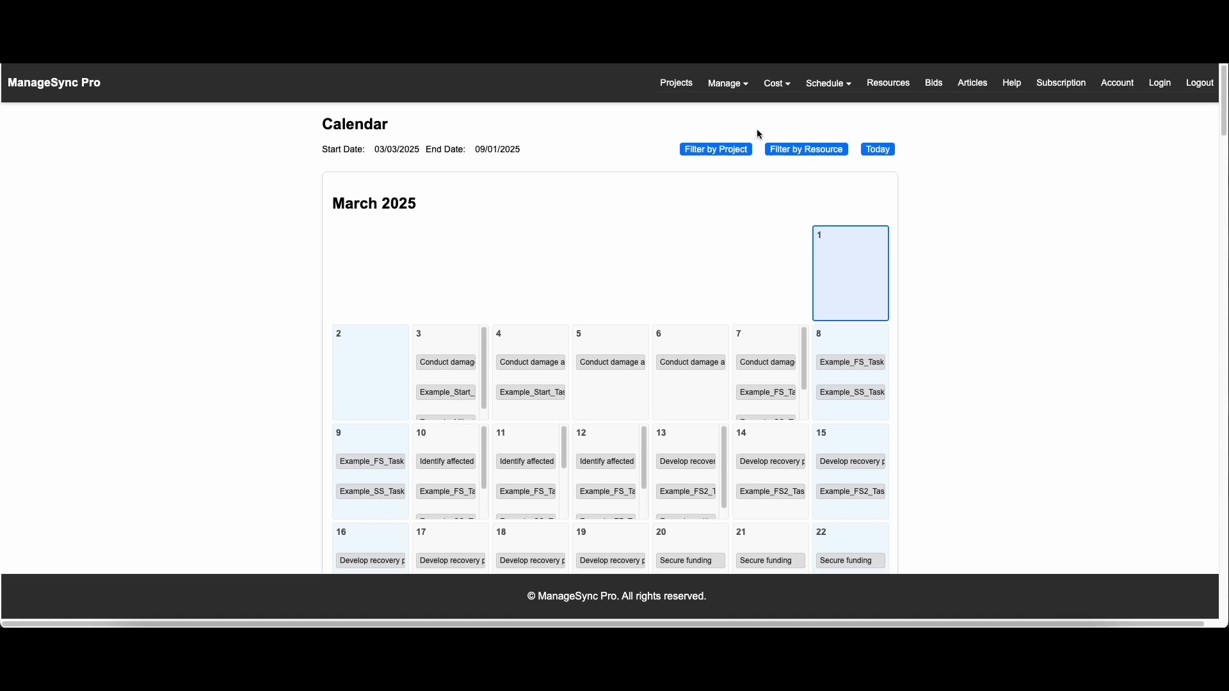
Filter the calendar by the Crane 101 resource
{"action": "left_click", "coordinate": [804, 149]}
{"action": "left_click", "coordinate": [505, 341]}
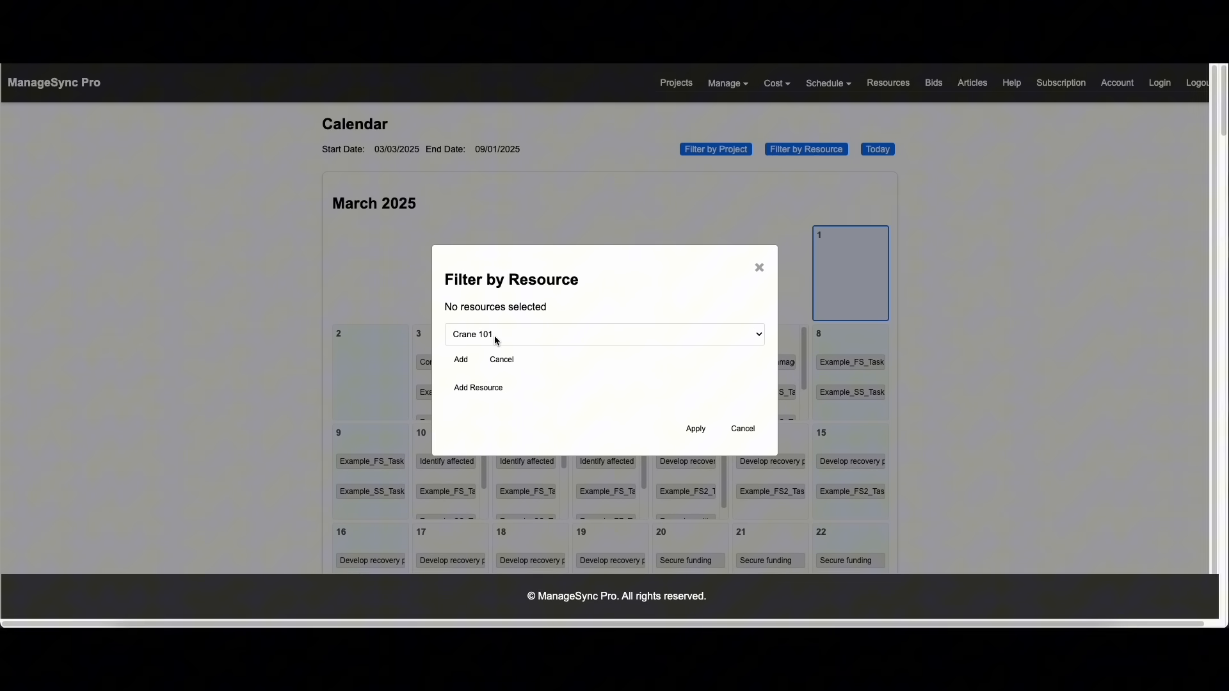
{"action": "left_click", "coordinate": [529, 336]}
{"action": "left_click", "coordinate": [529, 335]}
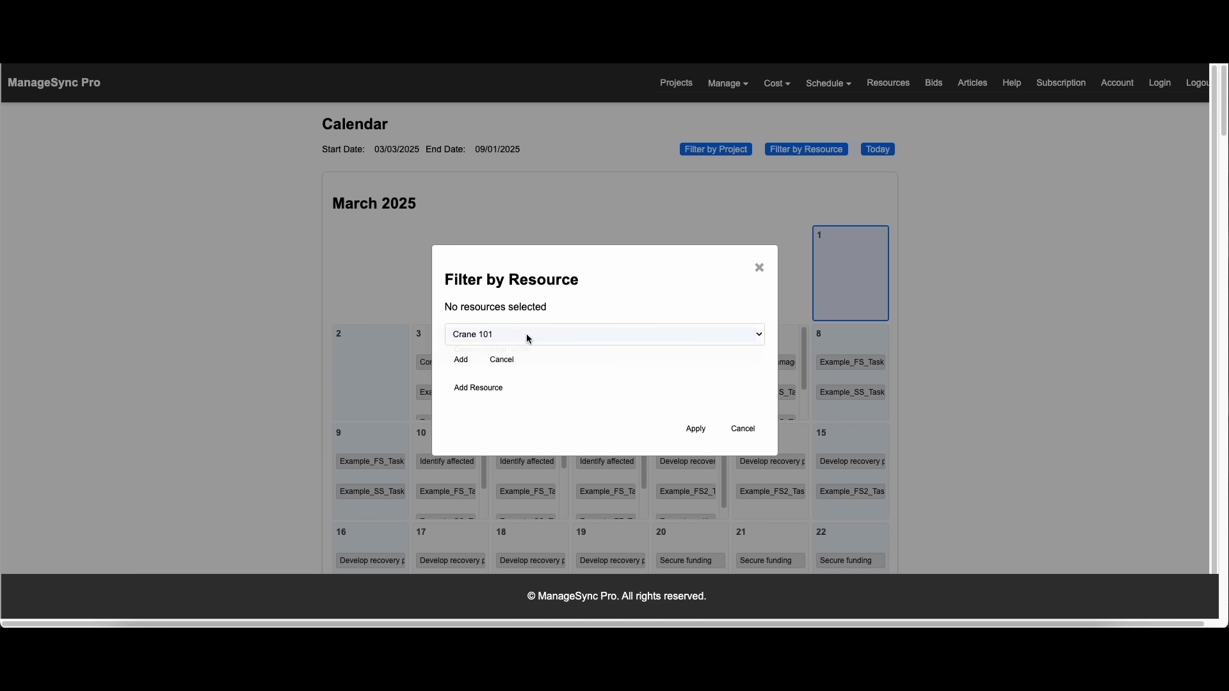
{"action": "left_click", "coordinate": [461, 360]}
{"action": "left_click", "coordinate": [693, 387]}
Examine the details of the task scheduled for March 13, 2025 in the filtered calendar, and close them
{"action": "scroll", "coordinate": [947, 481], "scroll_direction": "down", "scroll_amount": 2}
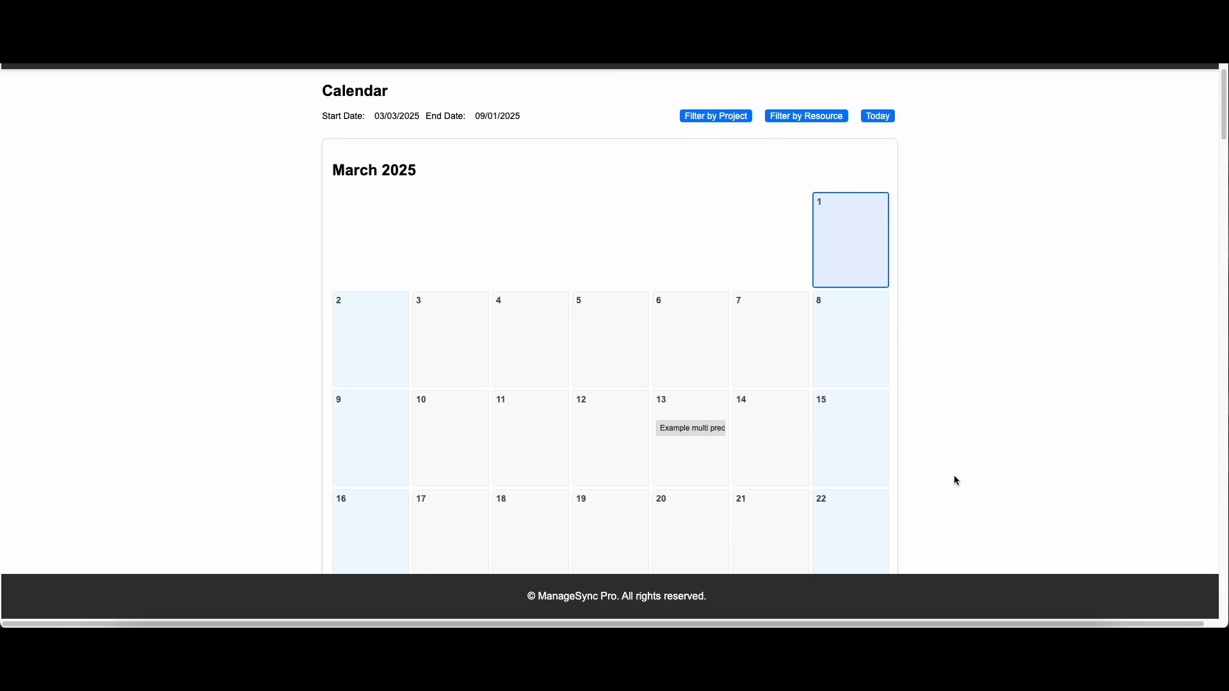
{"action": "left_click", "coordinate": [692, 409]}
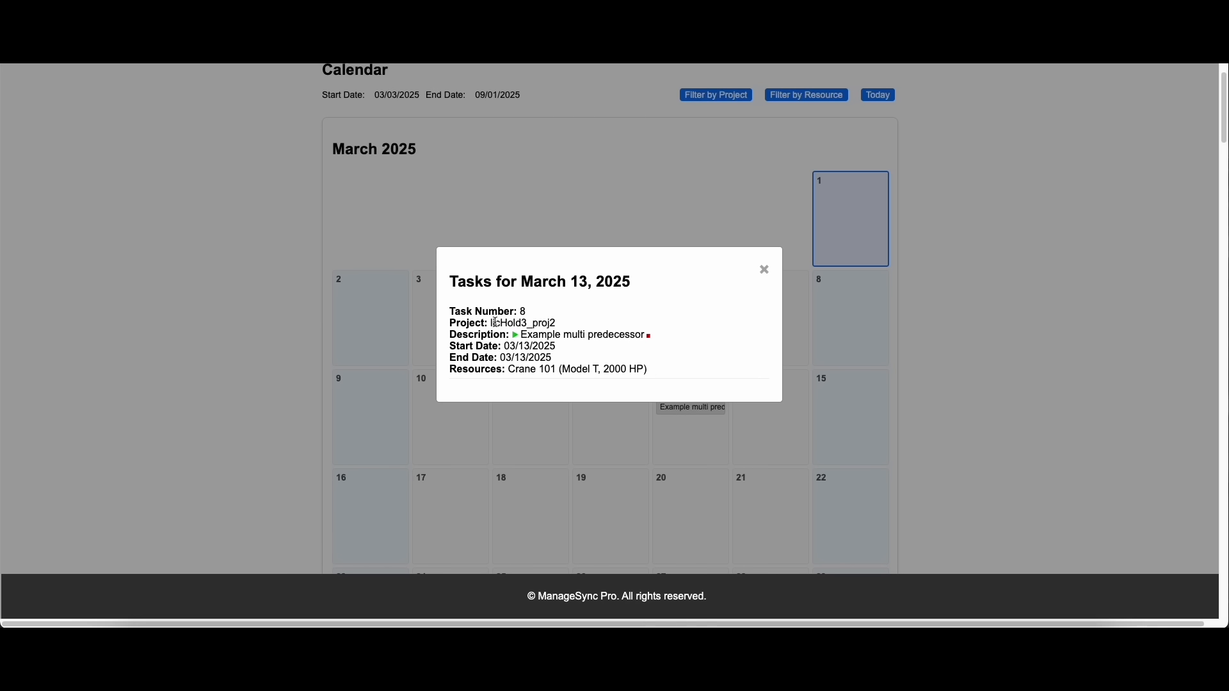
{"action": "left_click_drag", "start_coordinate": [521, 335], "coordinate": [618, 335]}
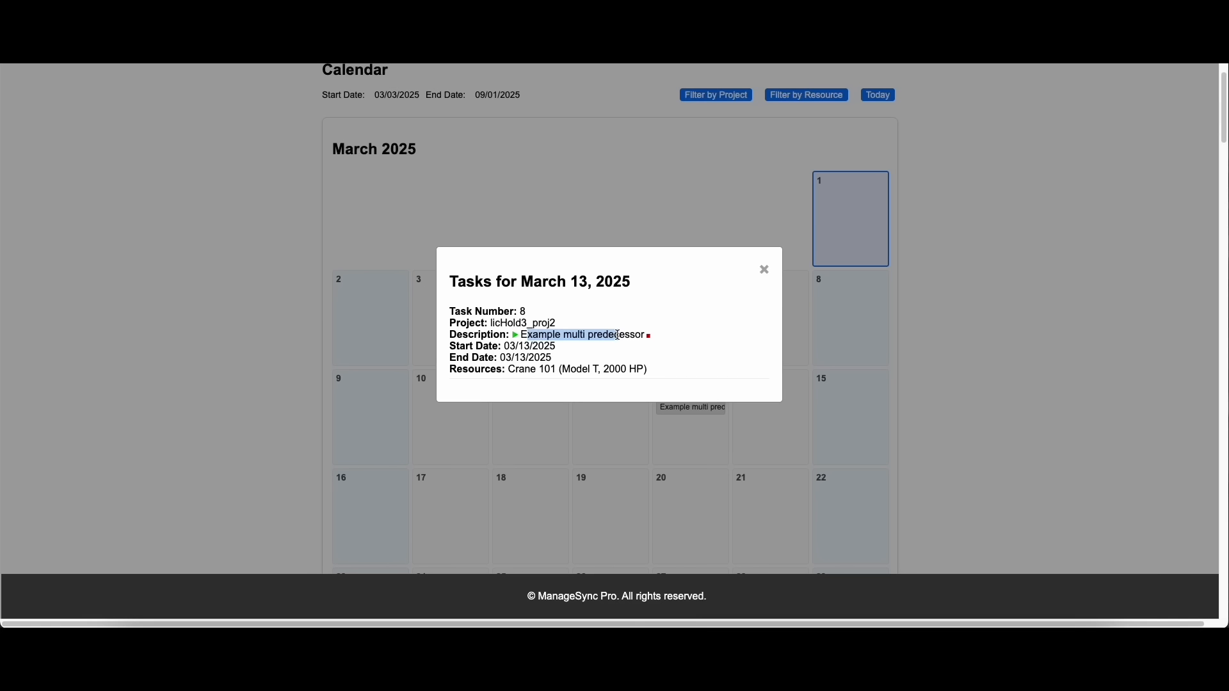
{"action": "left_click", "coordinate": [618, 335]}
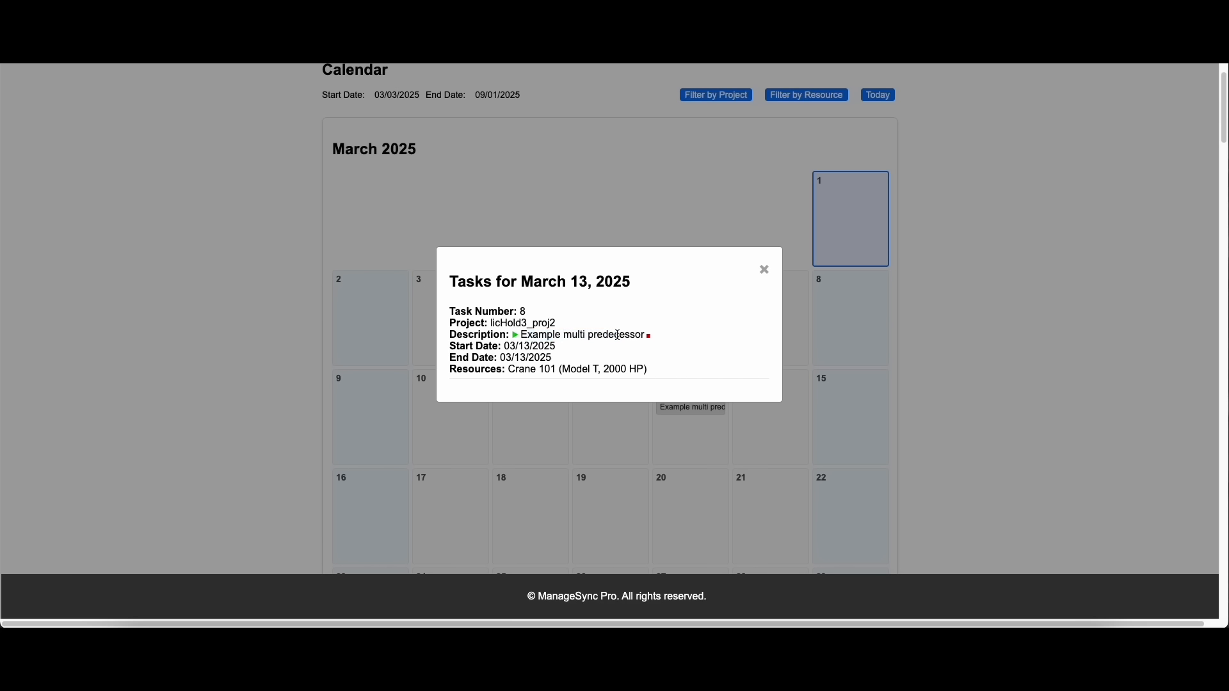
{"action": "left_click", "coordinate": [765, 272]}
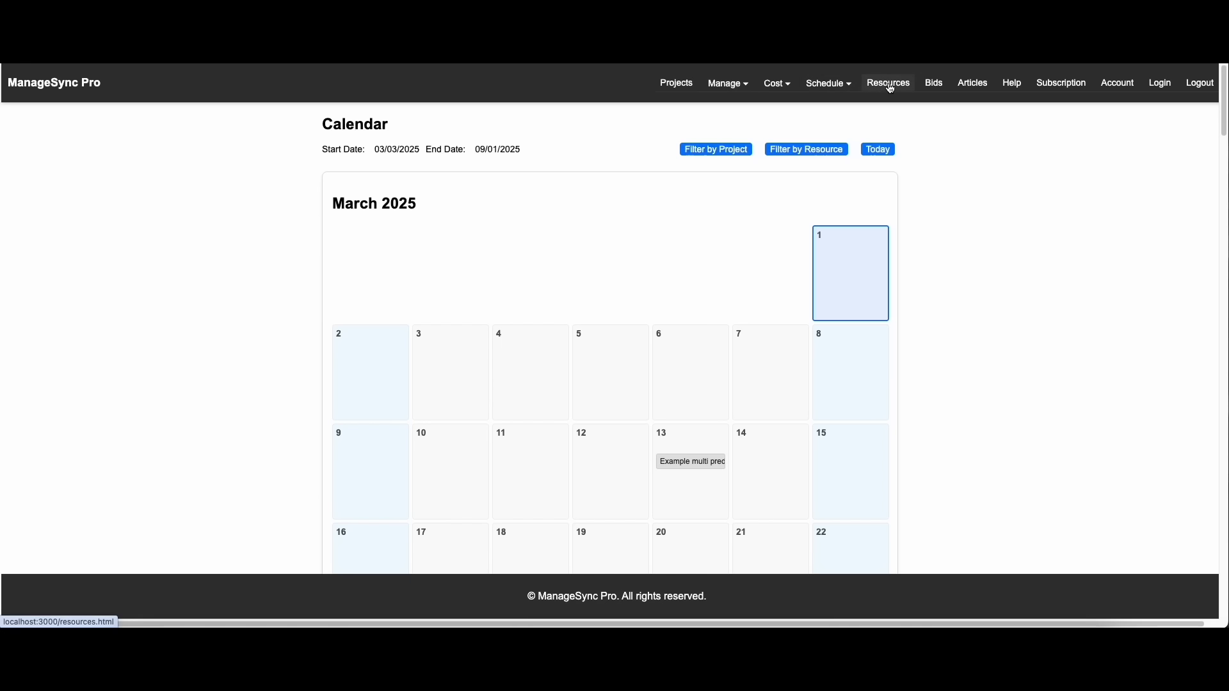
Open the resource list and examine the usage details for Crane 101
{"action": "left_click", "coordinate": [890, 86]}
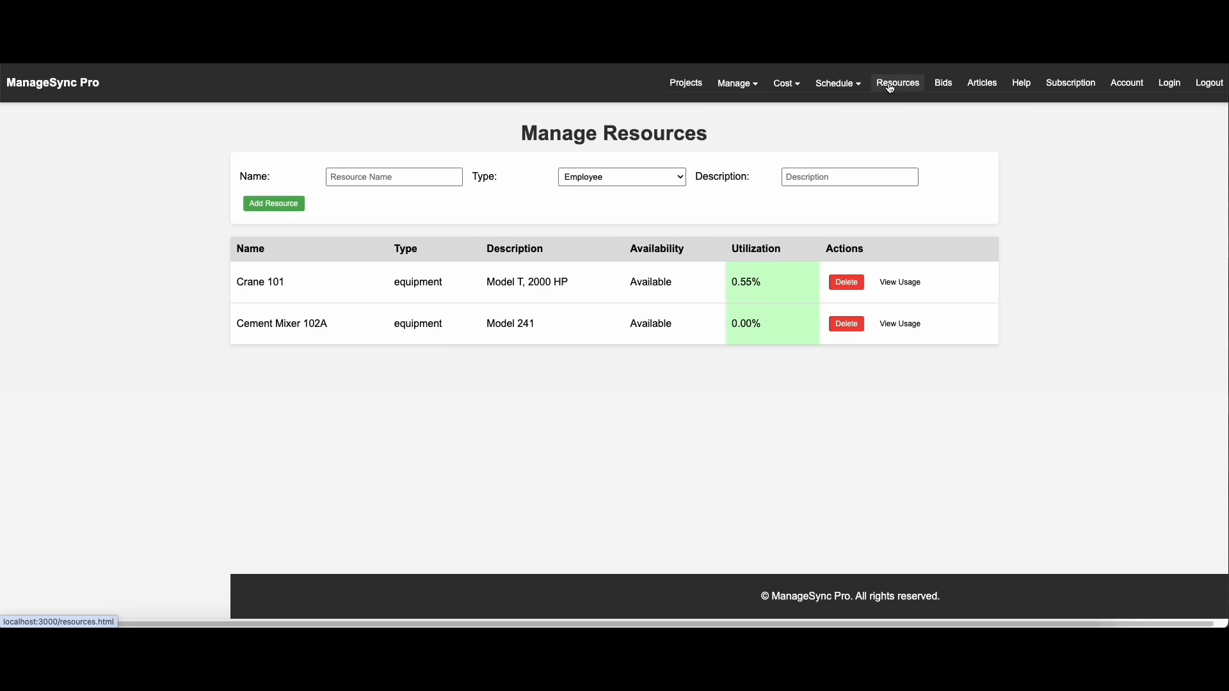
{"action": "left_click", "coordinate": [912, 284]}
{"action": "left_click_drag", "start_coordinate": [431, 247], "coordinate": [536, 264]}
{"action": "left_click", "coordinate": [523, 473]}
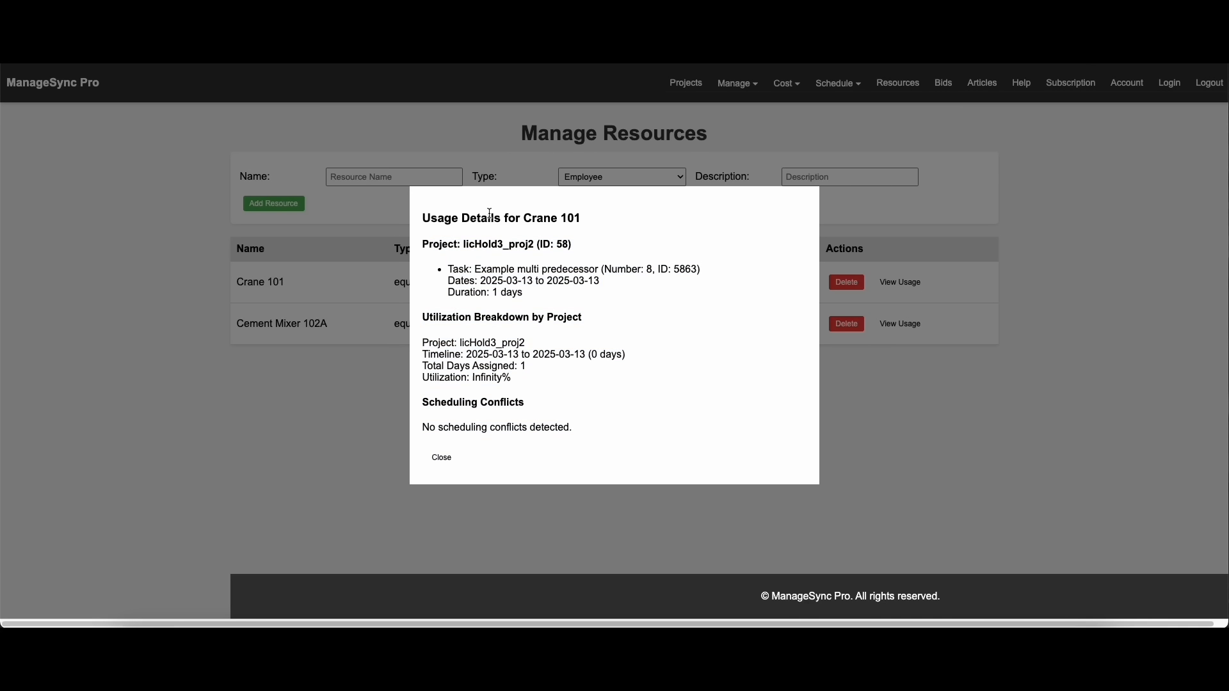
{"action": "left_click", "coordinate": [442, 459]}
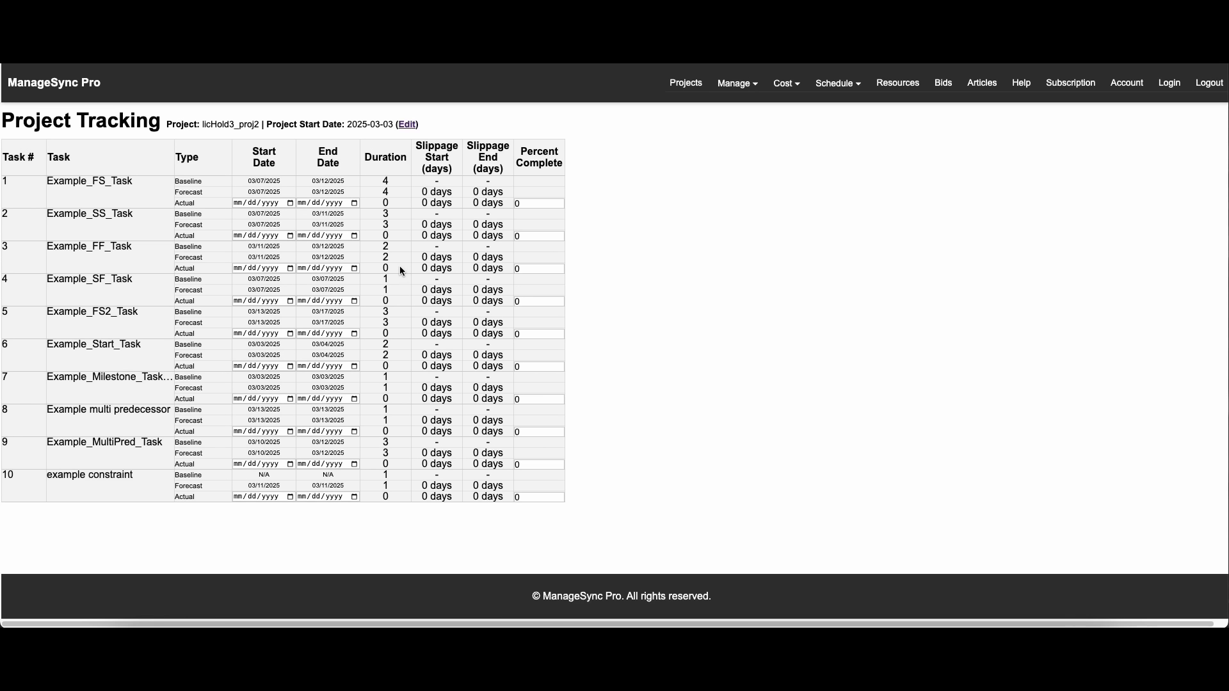
In the schedule tracker, set task 1, Example_FS_Task, to an actual start of 03/10/2025 and an actual end of 03/14/2025
{"action": "left_click", "coordinate": [290, 203]}
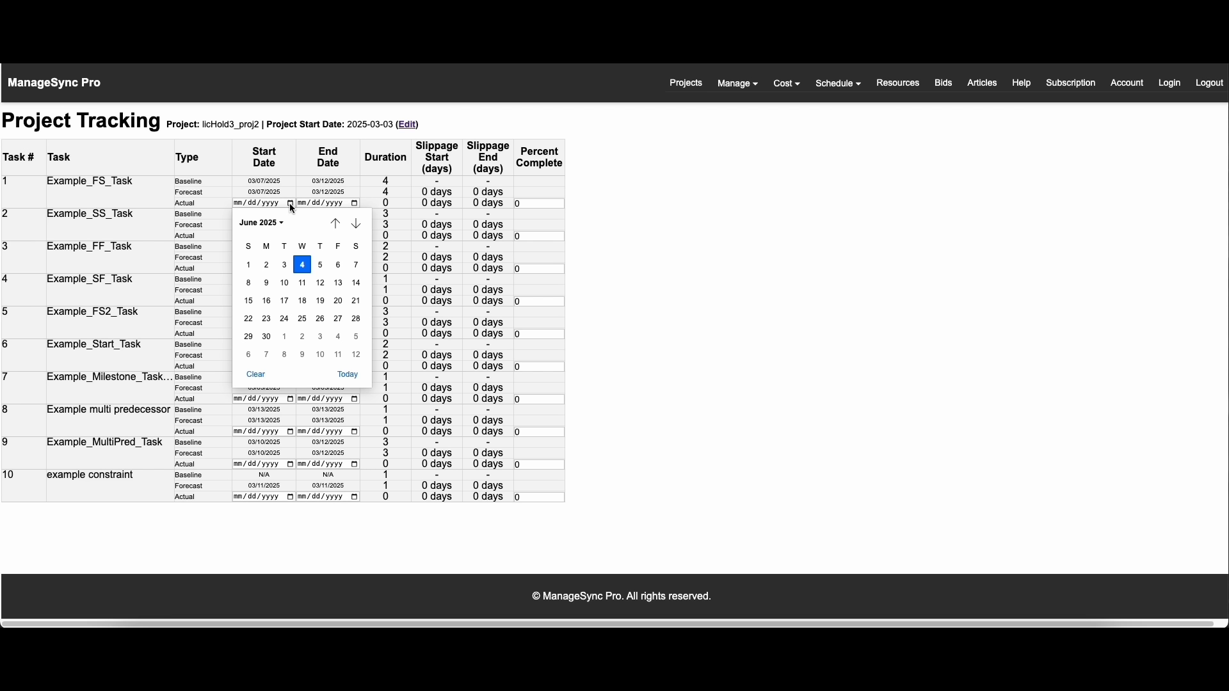
{"action": "left_click", "coordinate": [335, 223]}
{"action": "left_click", "coordinate": [335, 223]}
{"action": "left_click", "coordinate": [335, 223]}
{"action": "left_click", "coordinate": [267, 300]}
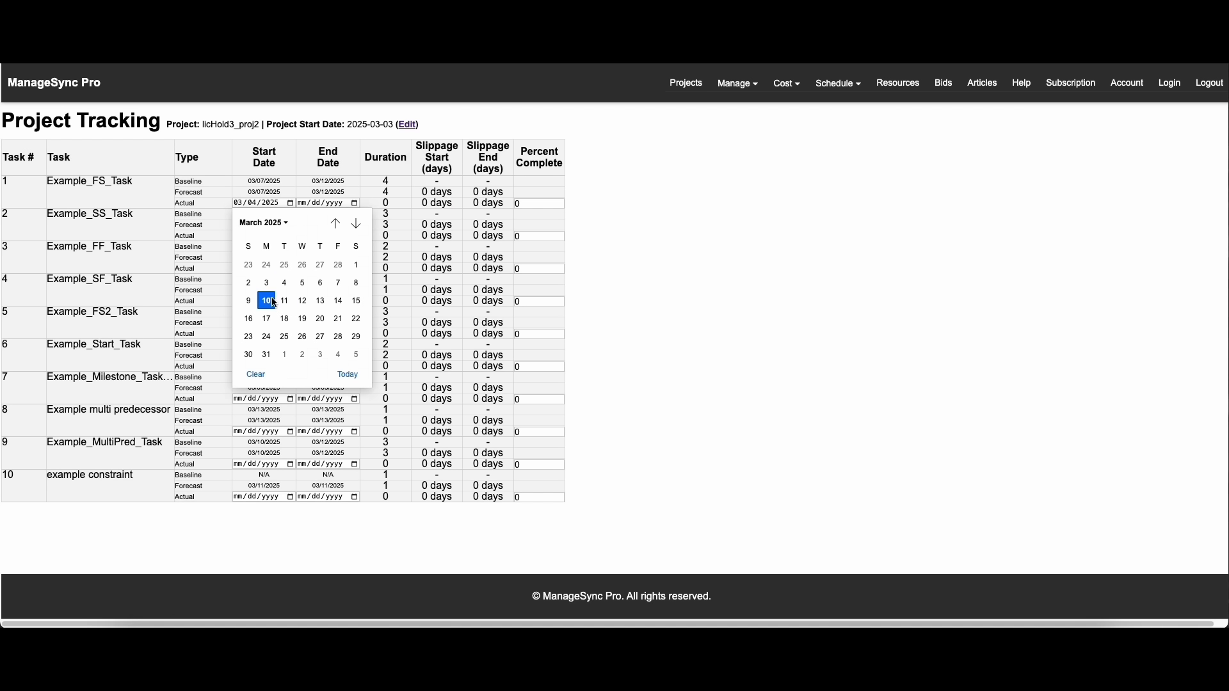
{"action": "left_click", "coordinate": [355, 204]}
{"action": "left_click", "coordinate": [402, 302]}
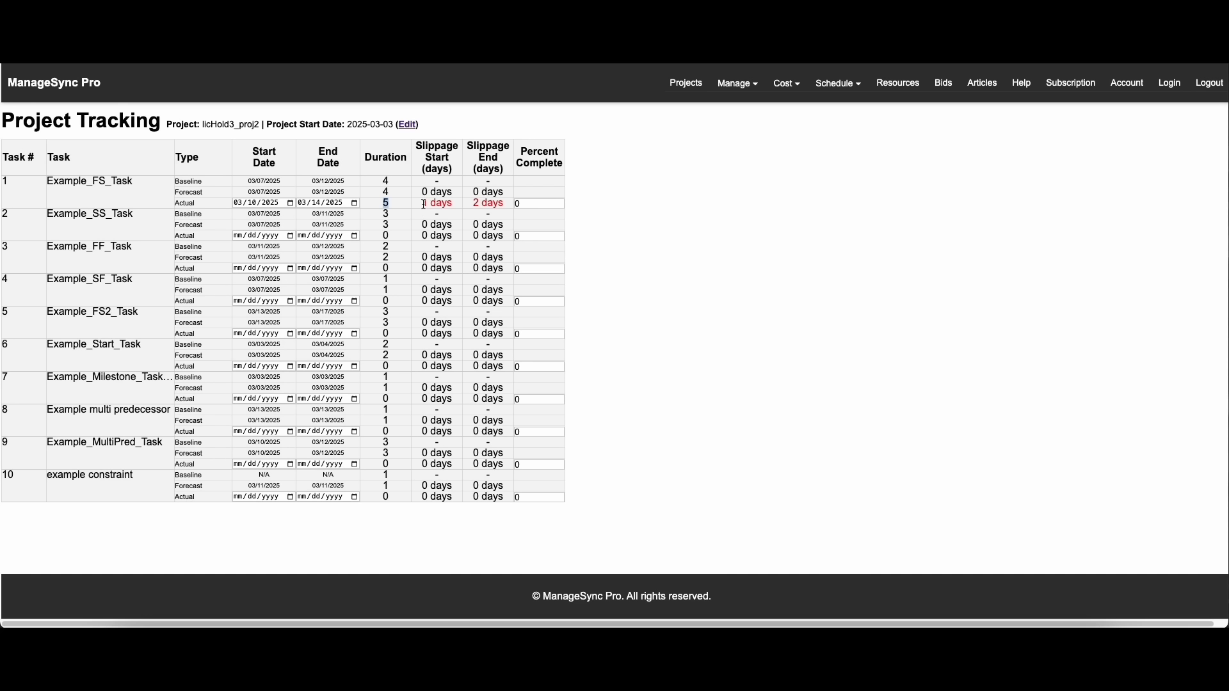
{"action": "left_click_drag", "start_coordinate": [420, 204], "coordinate": [447, 204]}
Set the percent complete to 100 for task 1, Example_FS_Task, and 50 for task 2, Example_SS_Task
{"action": "left_click", "coordinate": [530, 204]}
{"action": "type", "text": "100"}
{"action": "left_click", "coordinate": [718, 317]}
{"action": "left_click", "coordinate": [535, 237]}
{"action": "type", "text": "60"}
{"action": "left_click", "coordinate": [705, 317]}
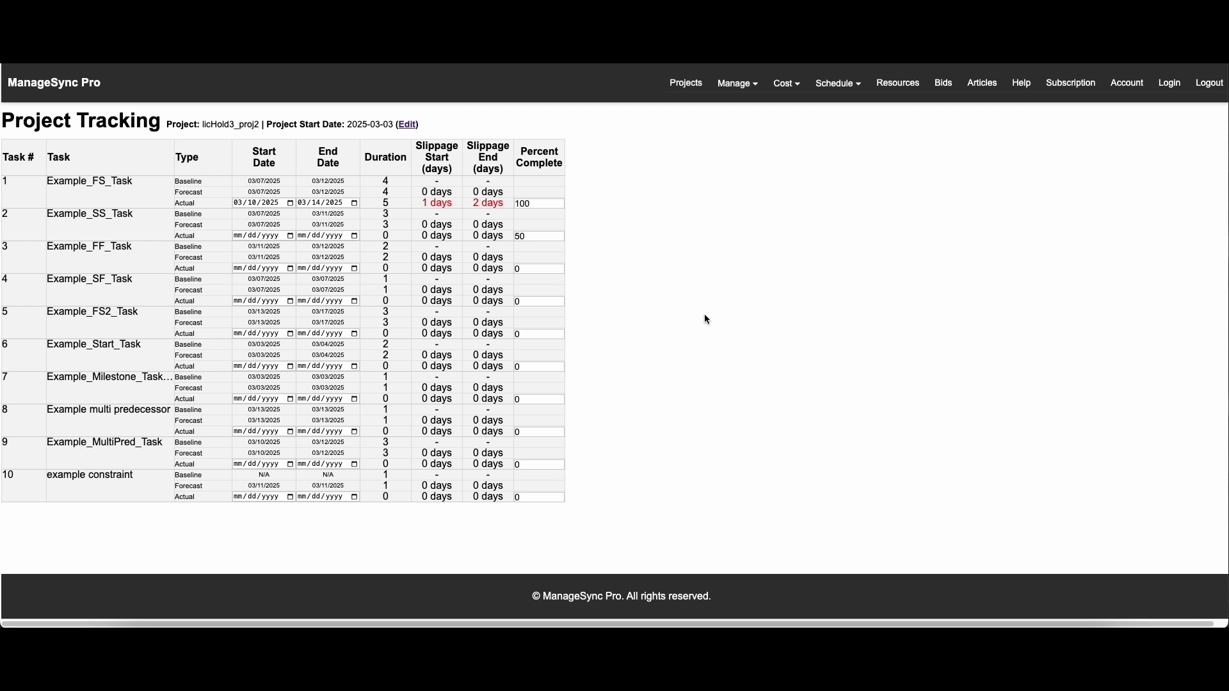
Check the schedule percent complete of licHold3_proj2 on the projects dashboard, and return to the schedule tracker
{"action": "left_click", "coordinate": [687, 85]}
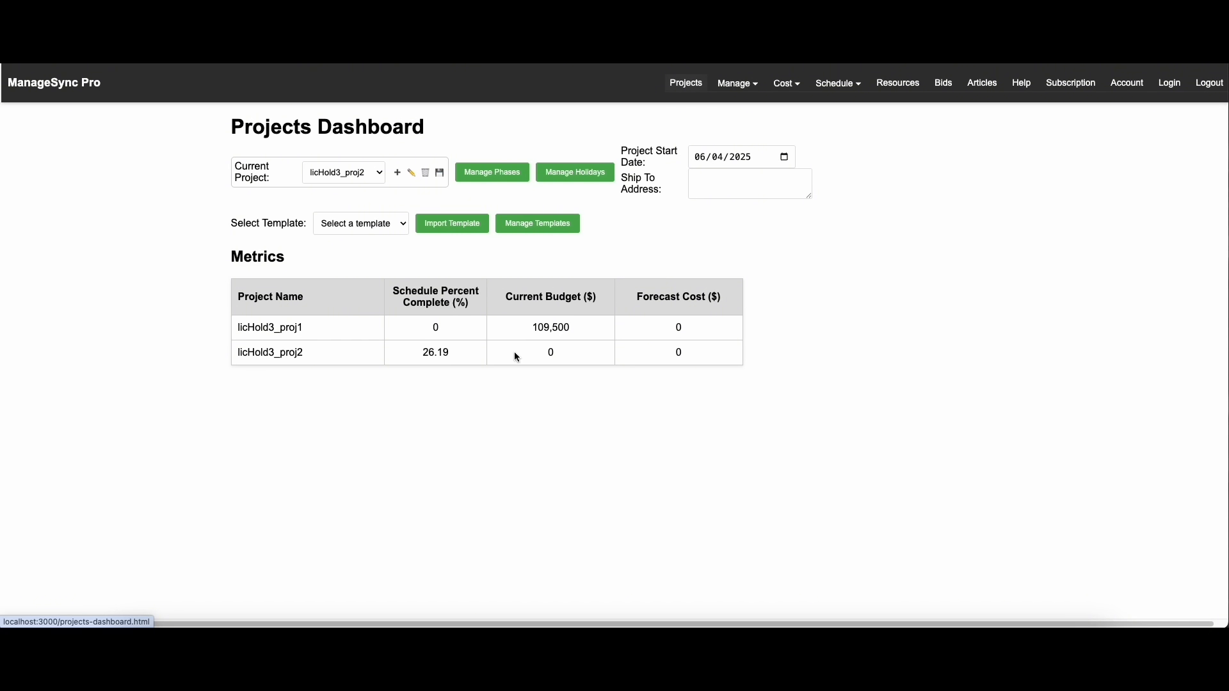
{"action": "left_click_drag", "start_coordinate": [452, 353], "coordinate": [420, 352]}
{"action": "mouse_move", "coordinate": [838, 83]}
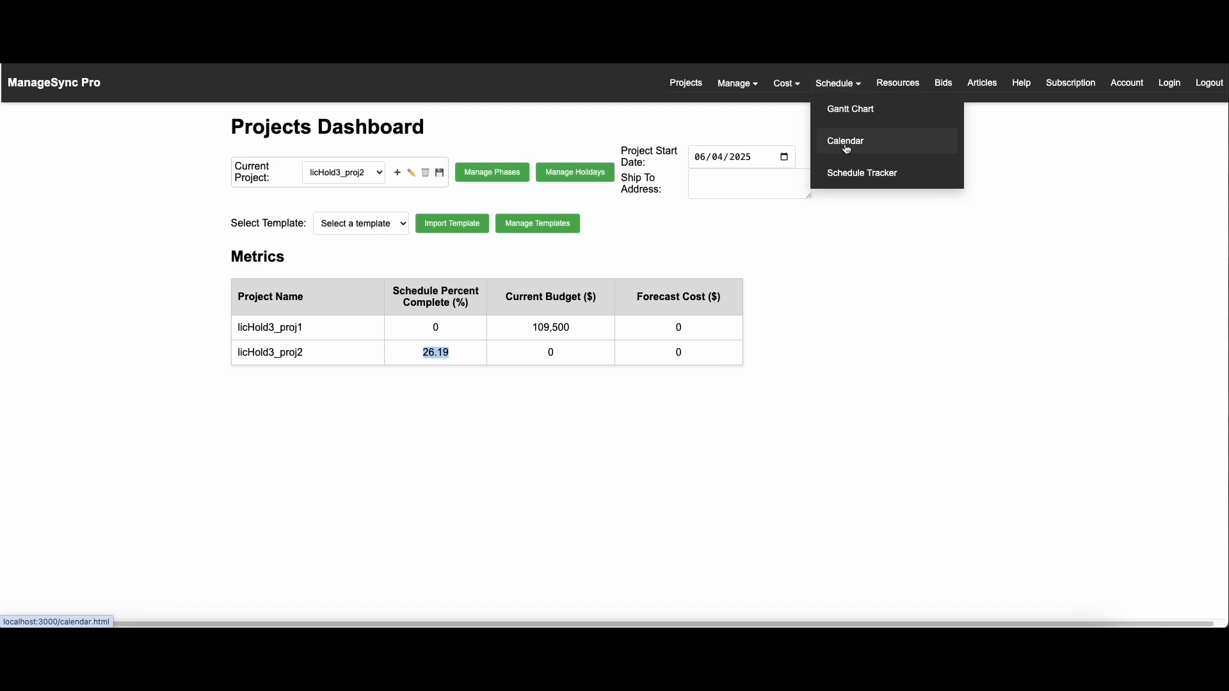
{"action": "left_click", "coordinate": [845, 170]}
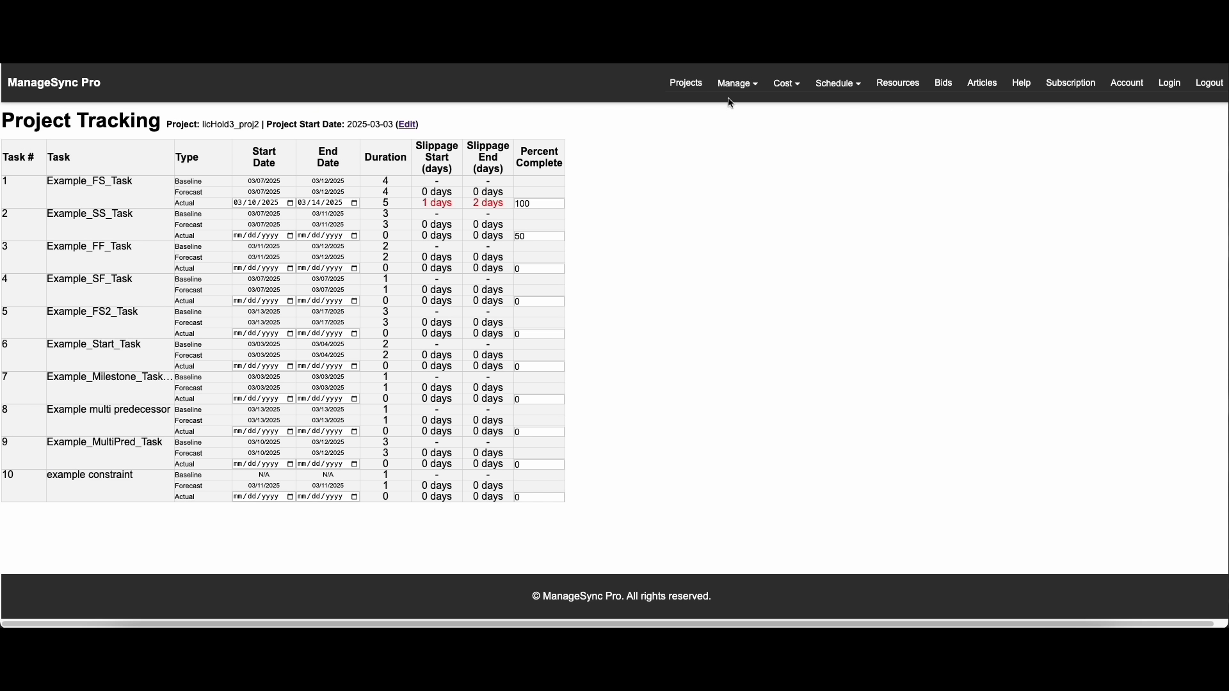
Open the Gantt chart and compare the tasks with their baseline and actual bars, hiding those bars again after viewing
{"action": "left_click", "coordinate": [838, 83]}
{"action": "left_click", "coordinate": [854, 110]}
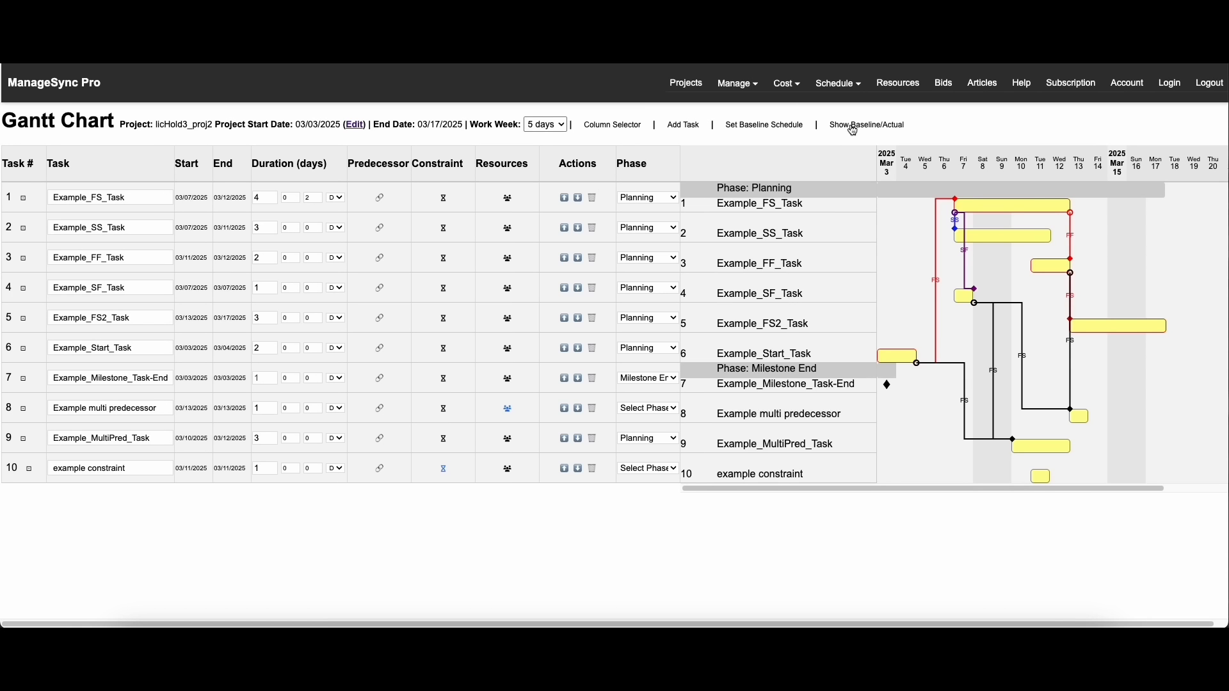
{"action": "left_click", "coordinate": [853, 130]}
{"action": "left_click_drag", "start_coordinate": [1111, 257], "coordinate": [1034, 255]}
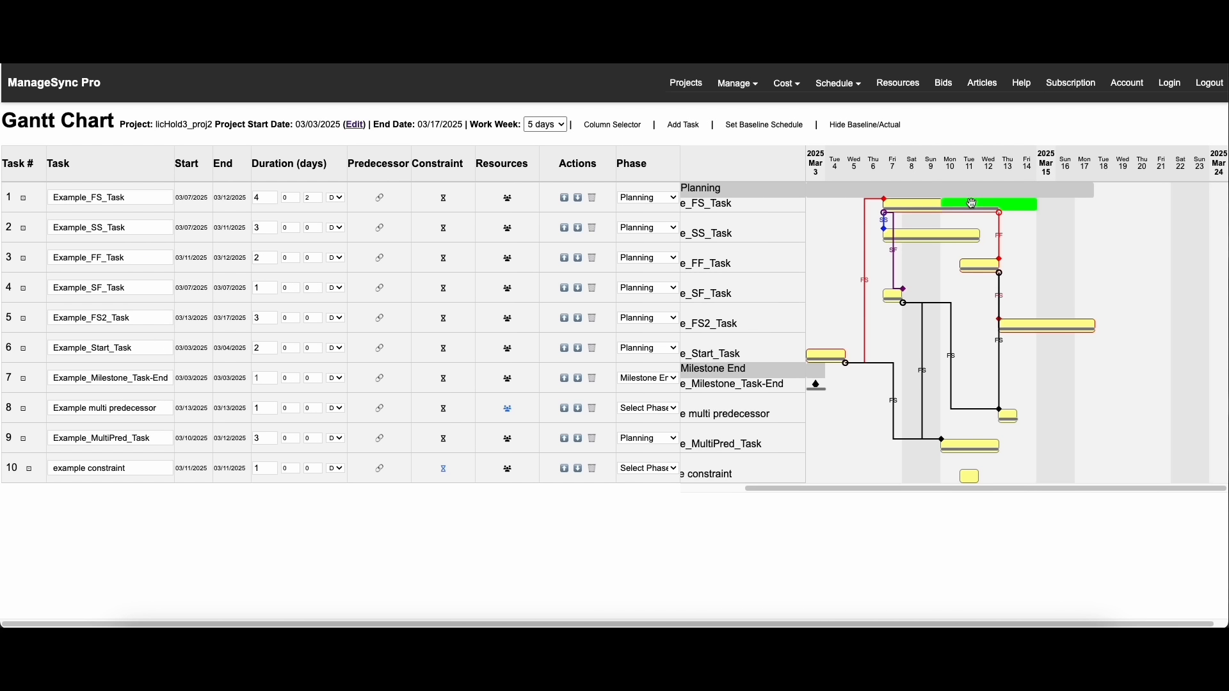
{"action": "left_click", "coordinate": [864, 126]}
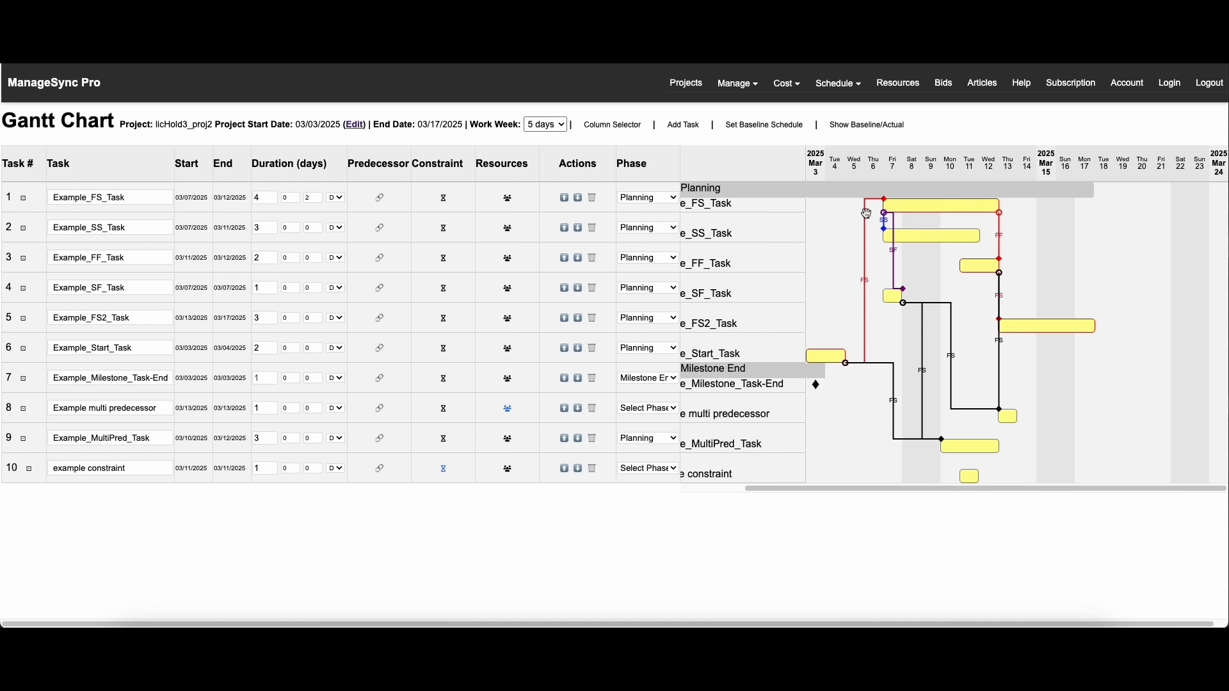
Open the cost tracker and set the budgeted cost of tasks 1, 10 and 2 to 100
{"action": "left_click", "coordinate": [786, 83]}
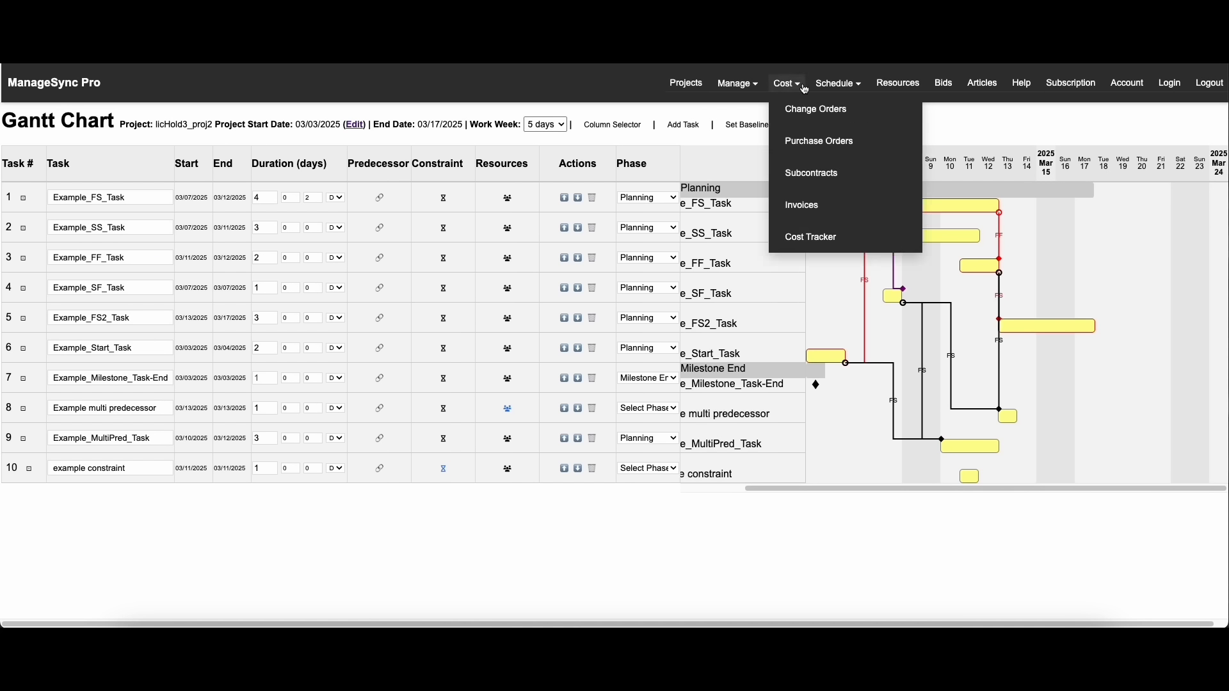
{"action": "left_click", "coordinate": [812, 233]}
{"action": "scroll", "coordinate": [484, 268], "scroll_direction": "down", "scroll_amount": 1}
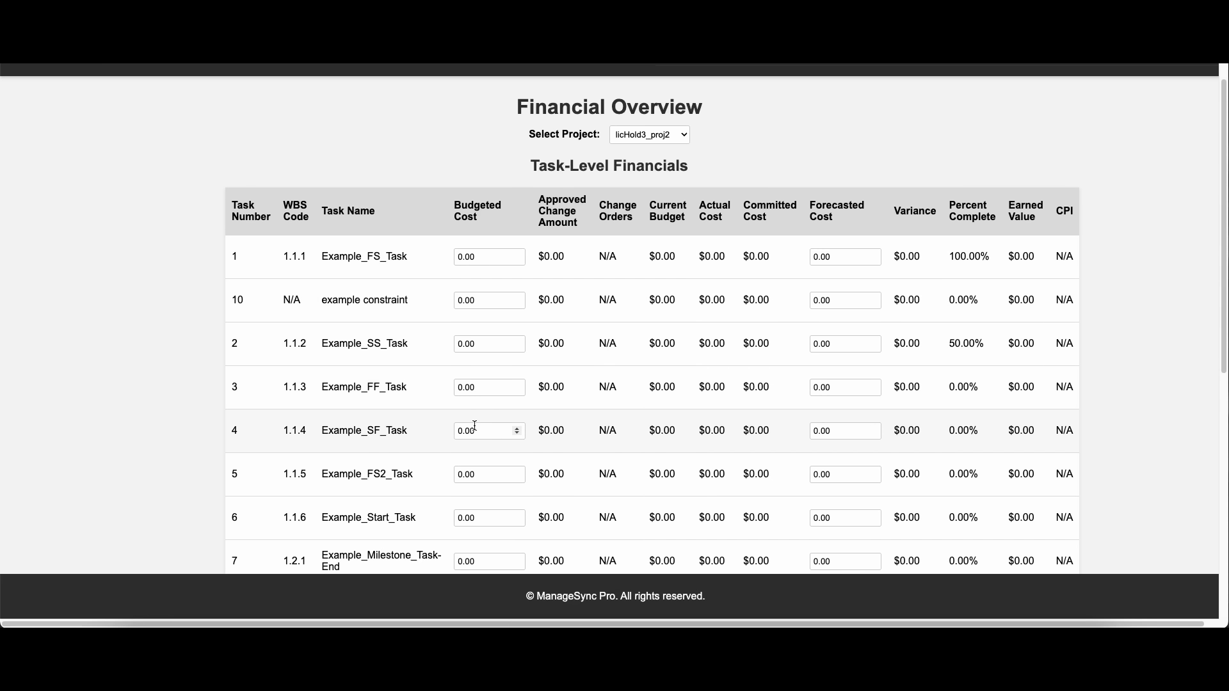
{"action": "scroll", "coordinate": [474, 426], "scroll_direction": "down", "scroll_amount": 5}
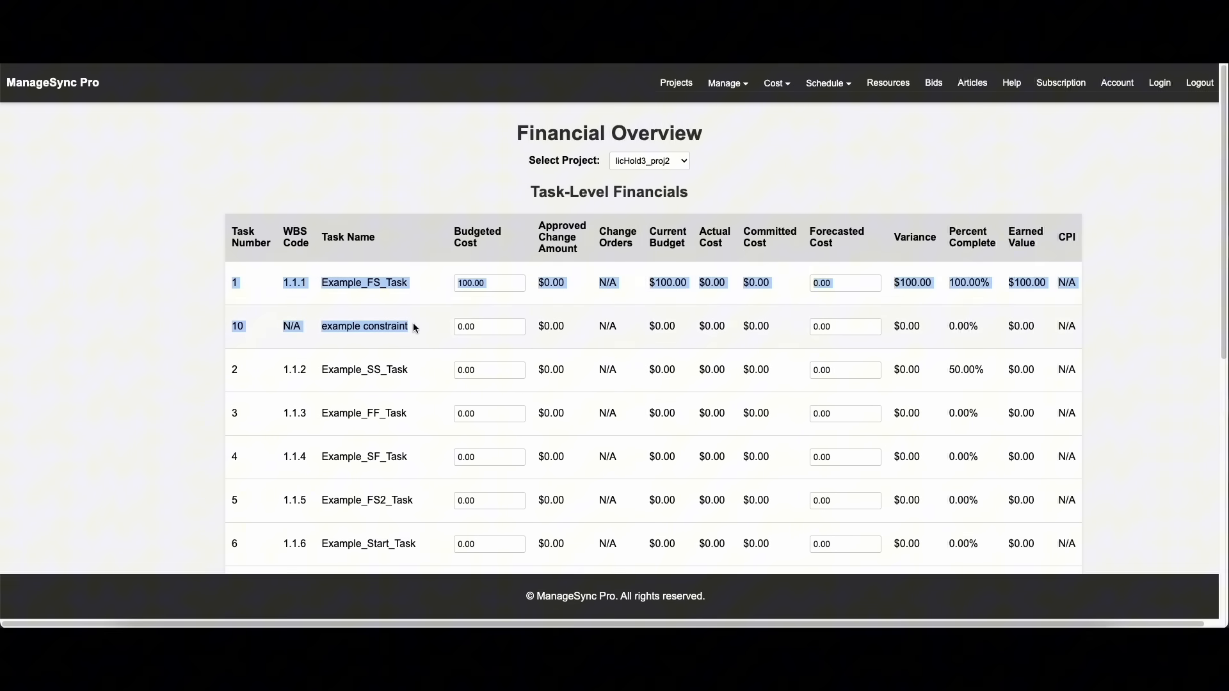
{"action": "double_click", "coordinate": [466, 327]}
{"action": "key", "text": "super+c"}
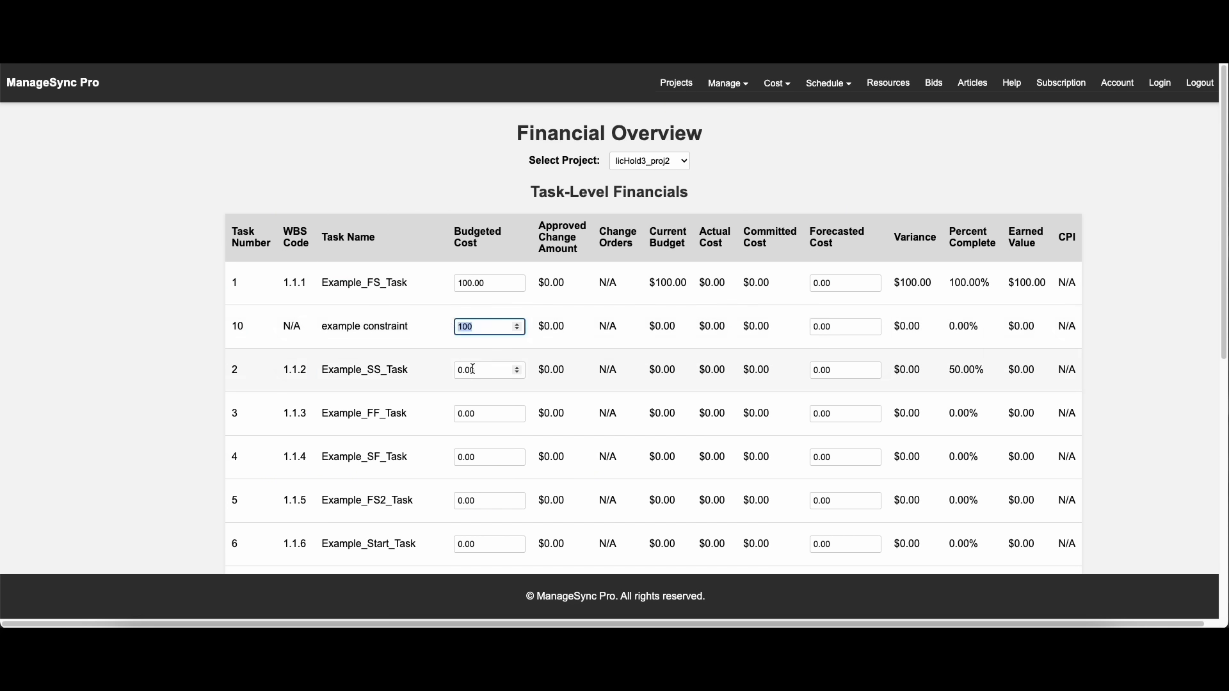
{"action": "left_click_drag", "start_coordinate": [475, 370], "coordinate": [456, 370]}
{"action": "key", "text": "super+v"}
Set the budgeted cost of tasks 3 through 9 to 100
{"action": "left_click_drag", "start_coordinate": [475, 414], "coordinate": [455, 414]}
{"action": "key", "text": "super+v"}
{"action": "scroll", "coordinate": [472, 461], "scroll_direction": "down", "scroll_amount": 3}
{"action": "left_click_drag", "start_coordinate": [475, 371], "coordinate": [455, 370]}
{"action": "key", "text": "super+v"}
{"action": "left_click_drag", "start_coordinate": [475, 414], "coordinate": [455, 412]}
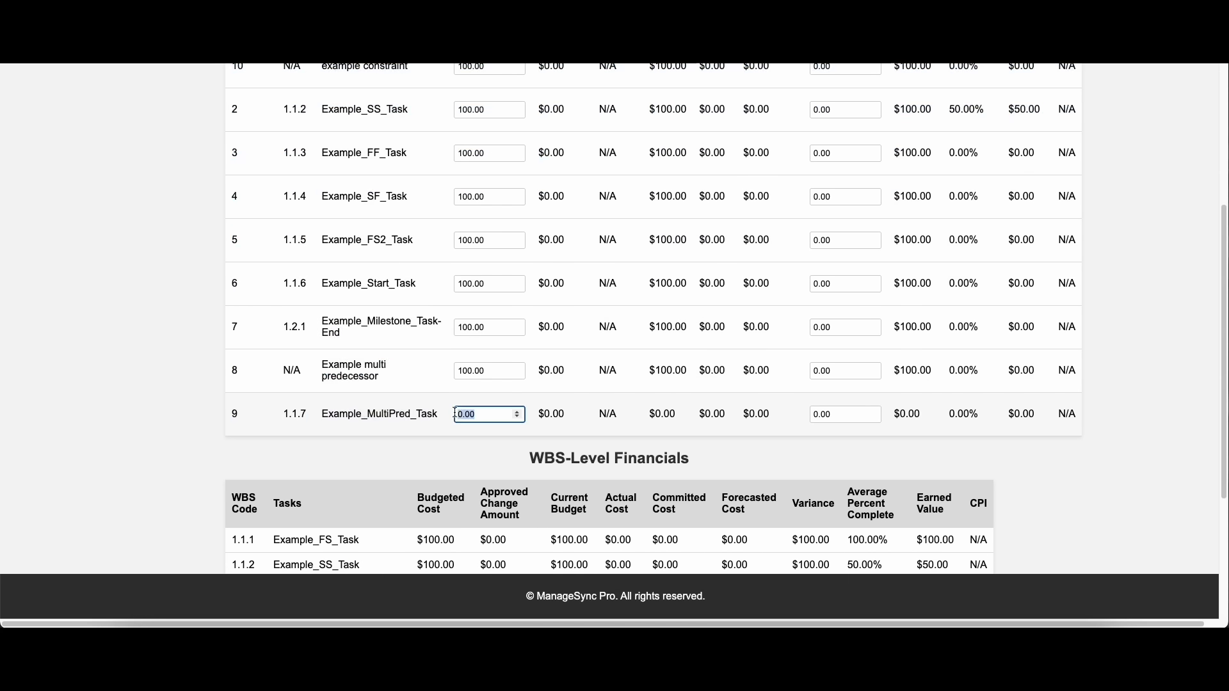
{"action": "type", "text": "100.00"}
Review the budgeted costs and approved change amounts of the tasks in the task-level financials
{"action": "scroll", "coordinate": [474, 282], "scroll_direction": "up", "scroll_amount": 4}
{"action": "scroll", "coordinate": [481, 390], "scroll_direction": "down", "scroll_amount": 3}
{"action": "scroll", "coordinate": [478, 384], "scroll_direction": "up", "scroll_amount": 2}
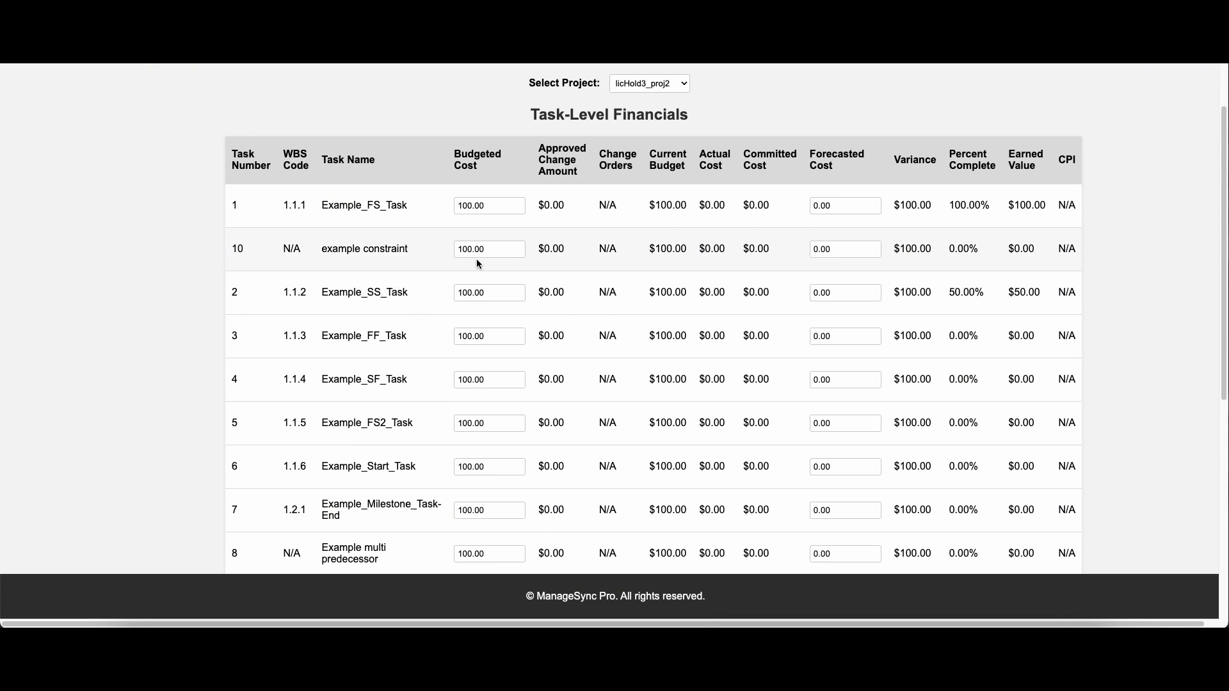
{"action": "scroll", "coordinate": [473, 352], "scroll_direction": "up", "scroll_amount": 1}
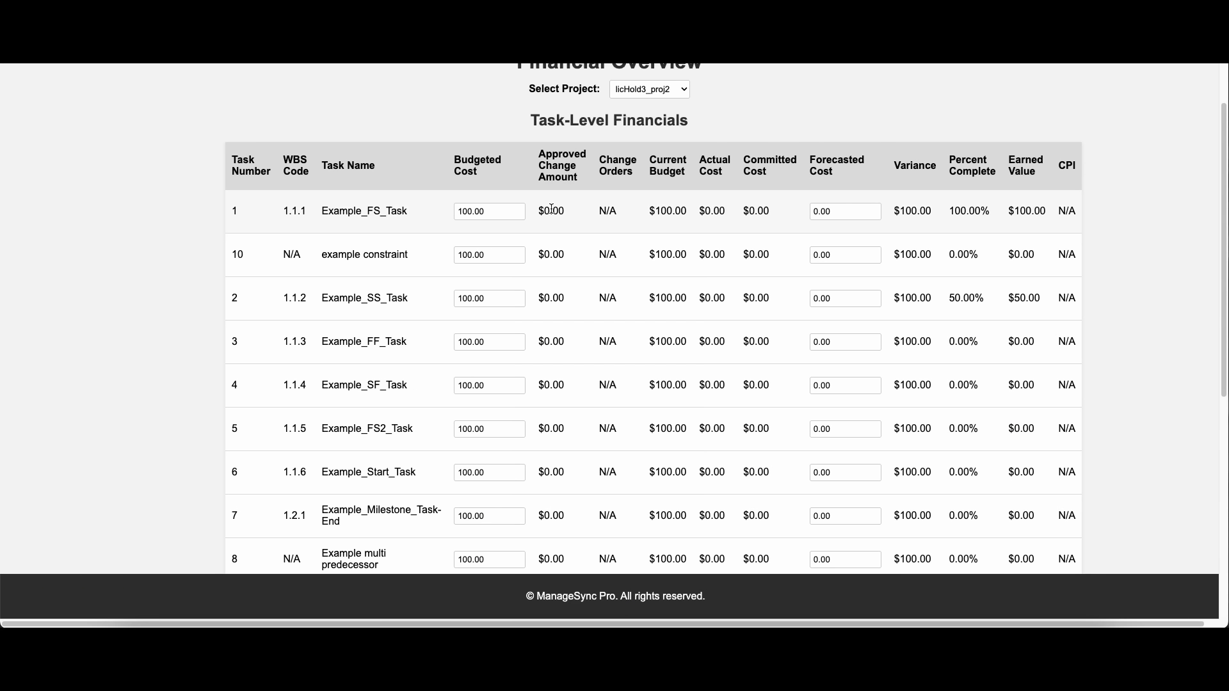
{"action": "left_click_drag", "start_coordinate": [551, 209], "coordinate": [562, 284]}
{"action": "left_click", "coordinate": [556, 260]}
{"action": "scroll", "coordinate": [553, 272], "scroll_direction": "up", "scroll_amount": 2}
{"action": "left_click", "coordinate": [562, 284]}
Start a change order for project licHold3_proj2 with client licHold3_client1, and enter the change order ID
{"action": "mouse_move", "coordinate": [792, 88]}
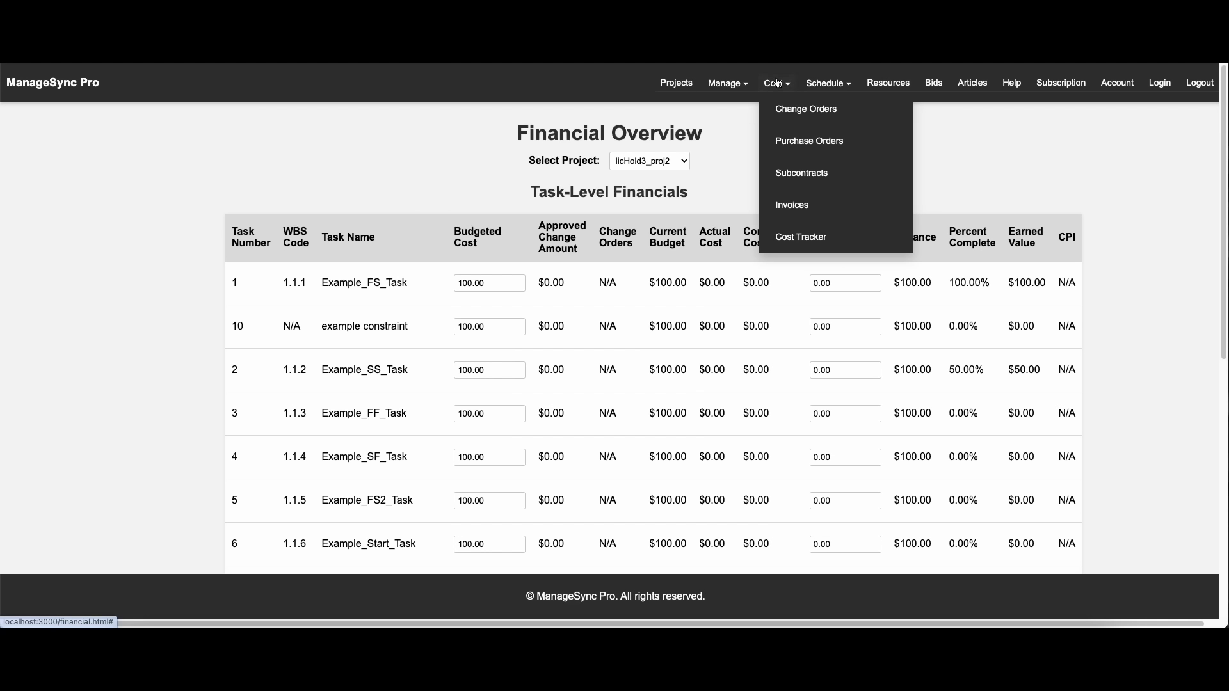
{"action": "left_click", "coordinate": [804, 110]}
{"action": "left_click", "coordinate": [411, 174]}
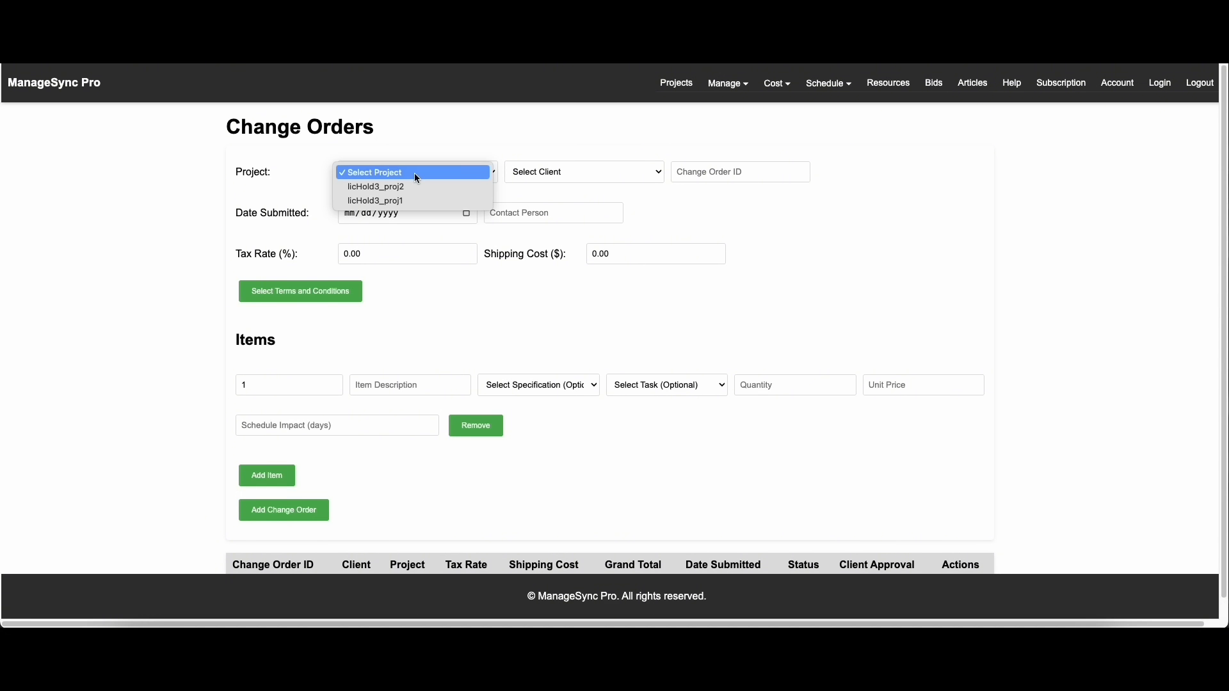
{"action": "left_click", "coordinate": [411, 187]}
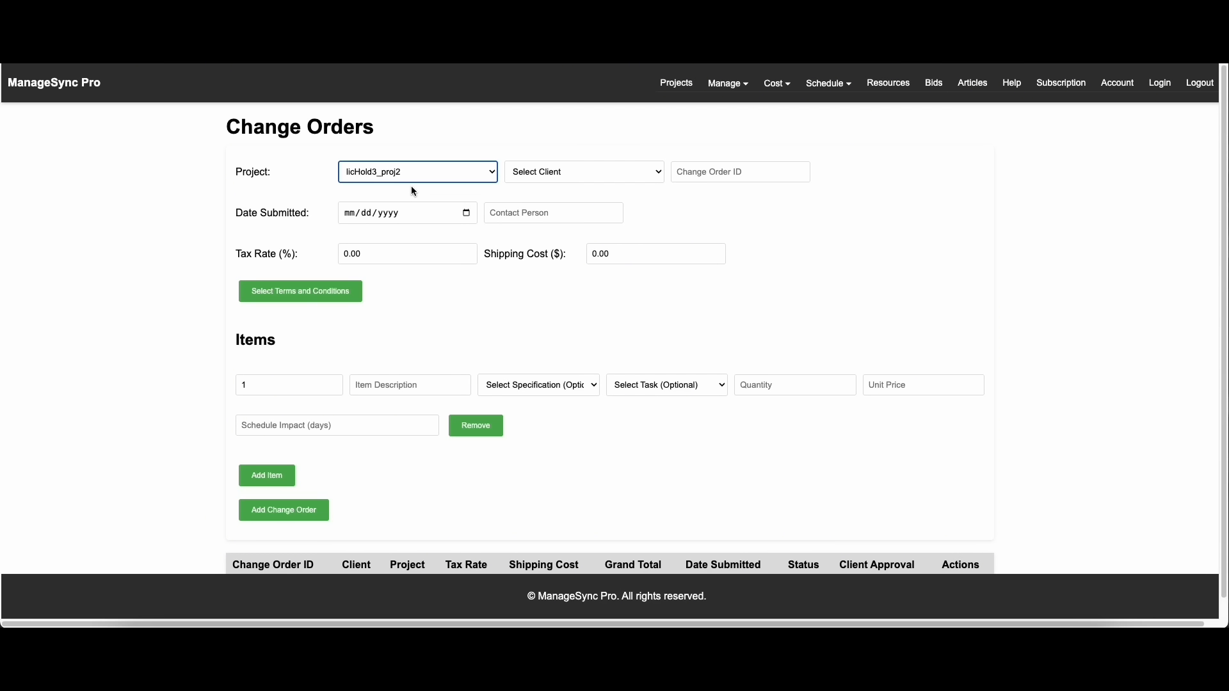
{"action": "left_click", "coordinate": [607, 180]}
{"action": "left_click", "coordinate": [541, 187]}
{"action": "left_click", "coordinate": [740, 172]}
{"action": "type", "text": "C2-001"}
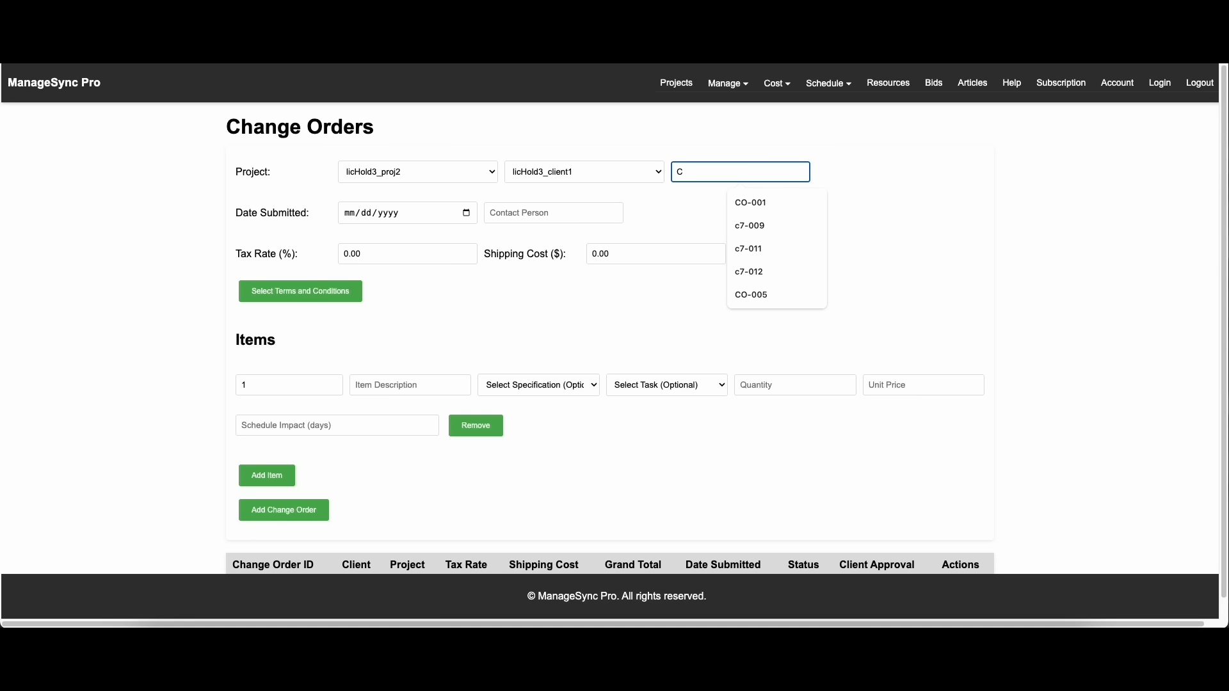
Set the change order's submission date to 06/05/2025 and enter the contact person's name
{"action": "left_click", "coordinate": [466, 213]}
{"action": "left_click", "coordinate": [428, 277]}
{"action": "left_click", "coordinate": [530, 218]}
{"action": "type", "text": "John Dough"}
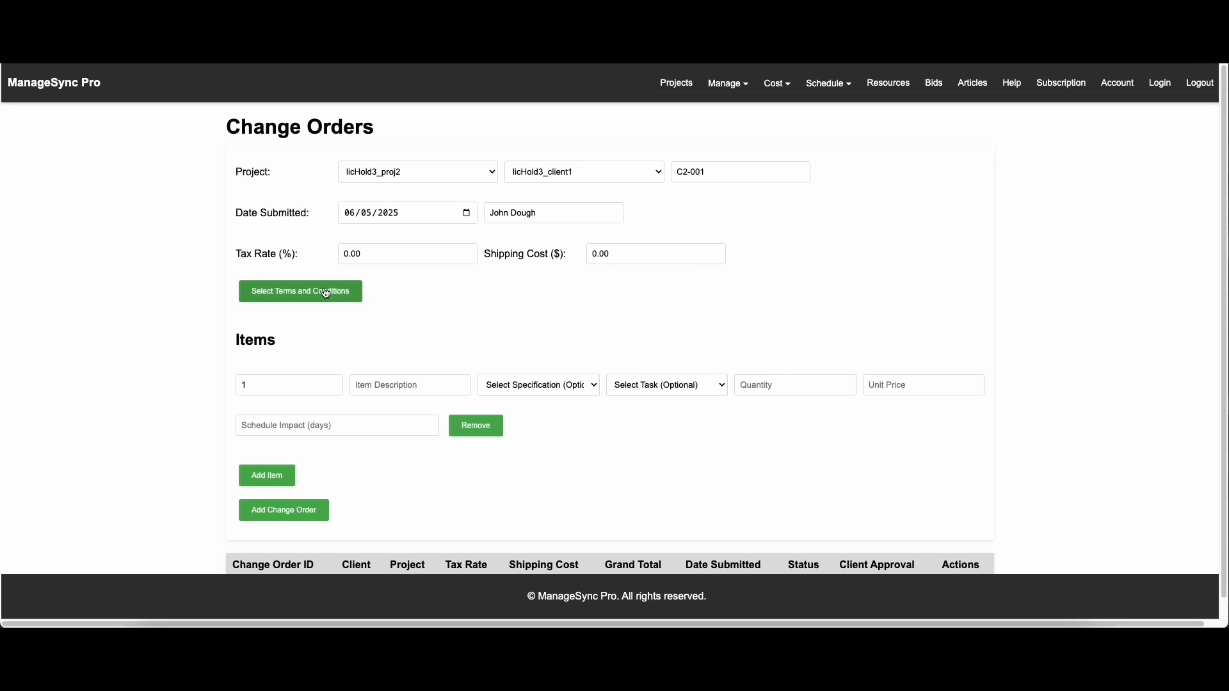
Fill in the first item as "Example Change line 1" for task Example multi predecessor, with quantity 1 and unit price 5
{"action": "left_click", "coordinate": [390, 385]}
{"action": "type", "text": "Example Change line 1"}
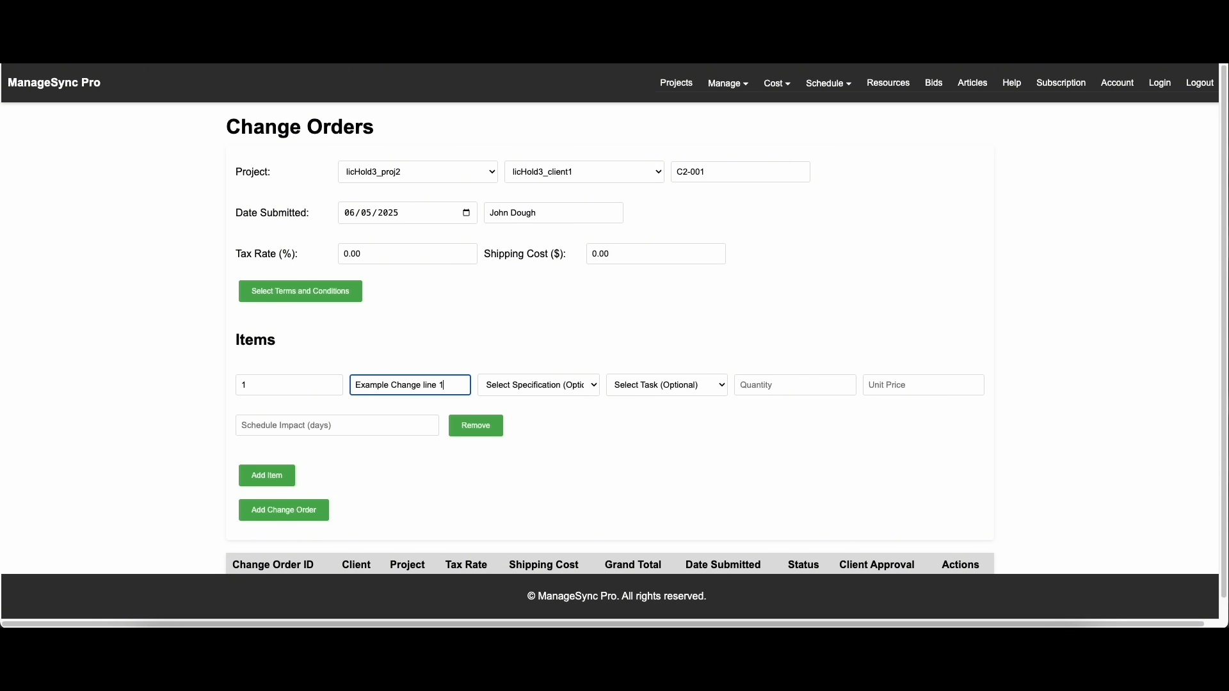
{"action": "key", "text": "Tab"}
{"action": "left_click", "coordinate": [689, 388]}
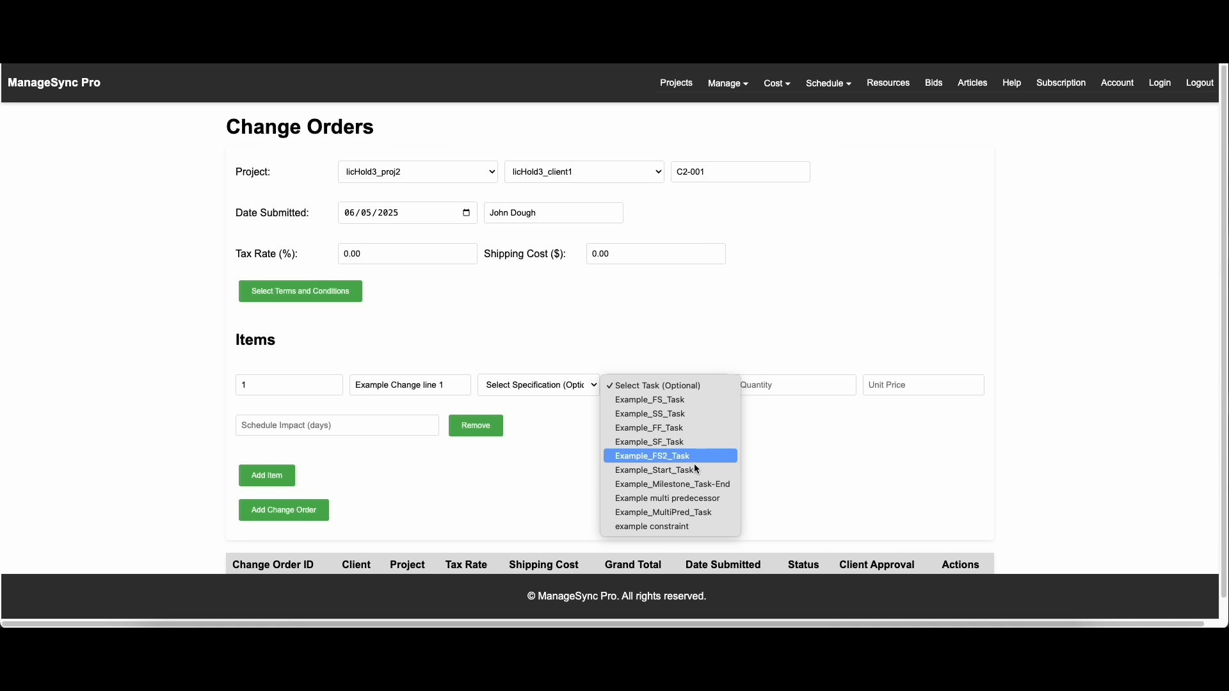
{"action": "left_click", "coordinate": [688, 499]}
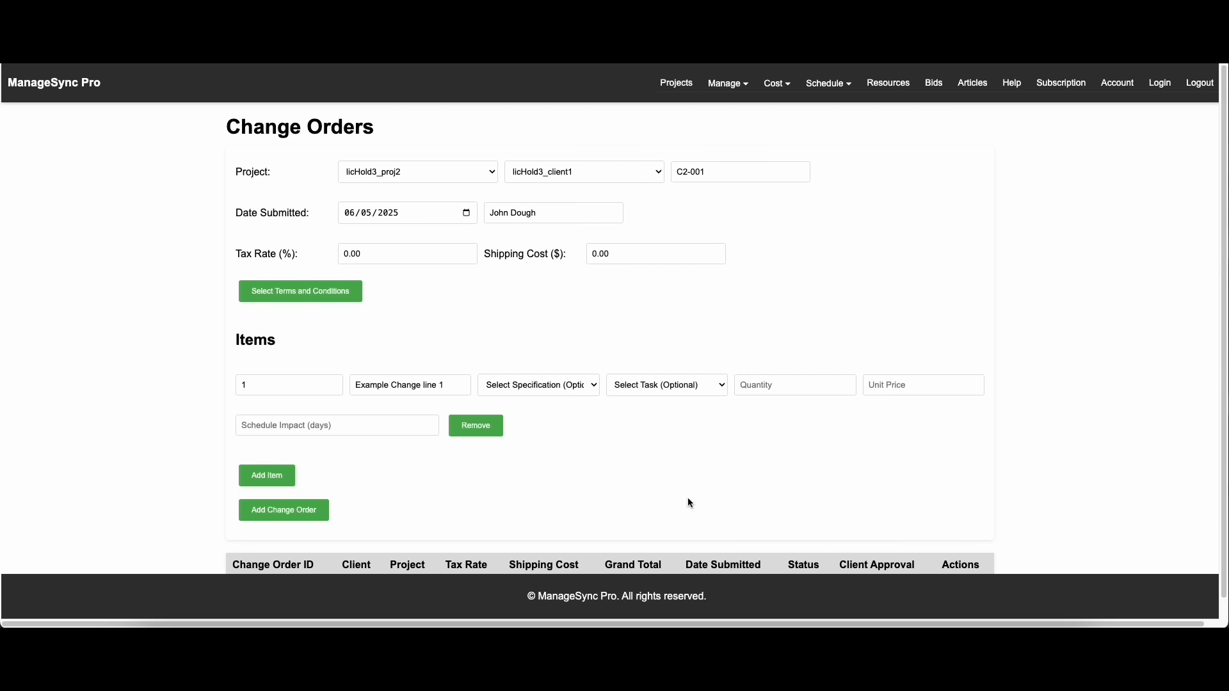
{"action": "left_click", "coordinate": [790, 386]}
{"action": "type", "text": "1"}
{"action": "left_click", "coordinate": [915, 387]}
{"action": "type", "text": "5"}
Add a second item line and set the first item's schedule impact to 0 days
{"action": "left_click", "coordinate": [267, 476]}
{"action": "scroll", "coordinate": [1041, 320], "scroll_direction": "down", "scroll_amount": 2}
{"action": "left_click", "coordinate": [293, 491]}
{"action": "left_click", "coordinate": [724, 128]}
{"action": "left_click", "coordinate": [430, 319]}
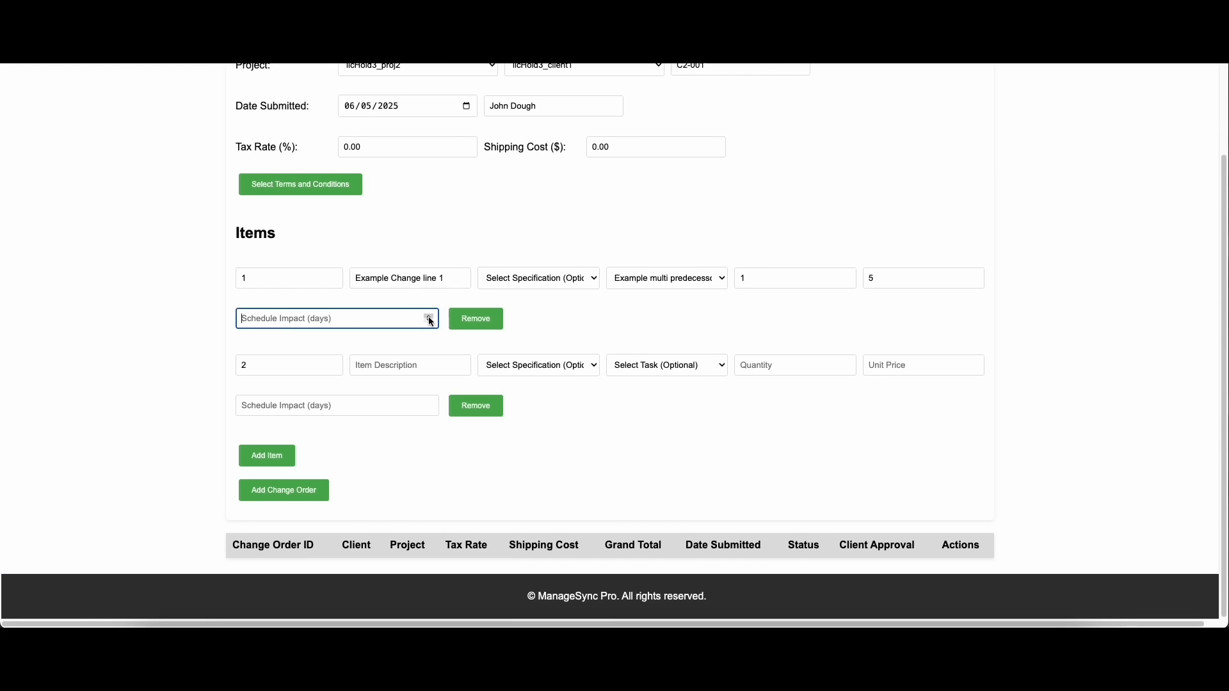
{"action": "type", "text": "0"}
Remove the empty second item line and submit the change order
{"action": "left_click", "coordinate": [285, 492]}
{"action": "left_click", "coordinate": [723, 128]}
{"action": "left_click", "coordinate": [476, 405]}
{"action": "left_click", "coordinate": [284, 490]}
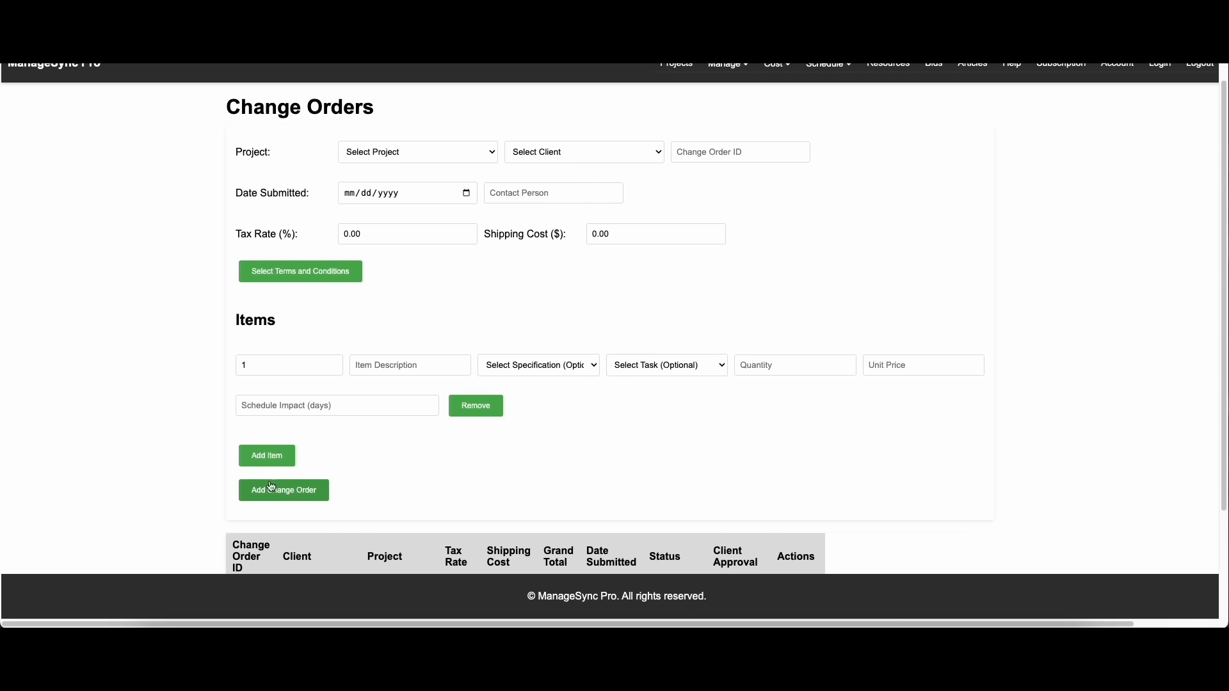
Export the new change order as a PDF and review its company details, date and ship-to contact
{"action": "scroll", "coordinate": [685, 549], "scroll_direction": "down", "scroll_amount": 2}
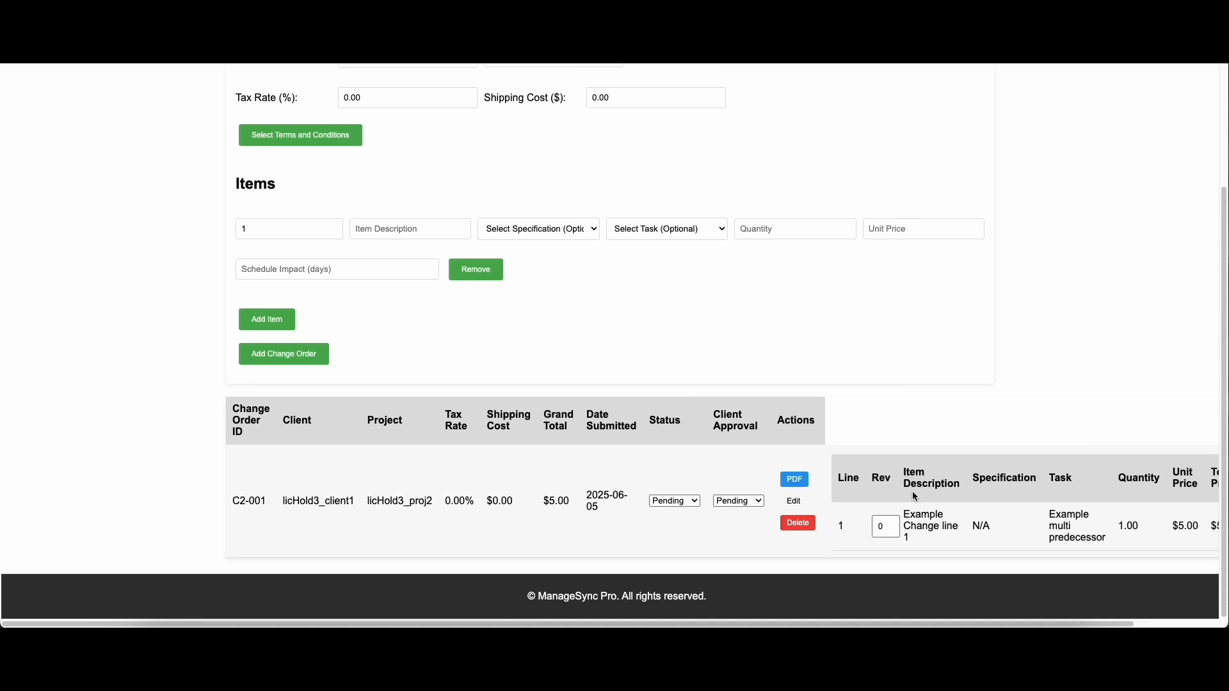
{"action": "left_click", "coordinate": [792, 485]}
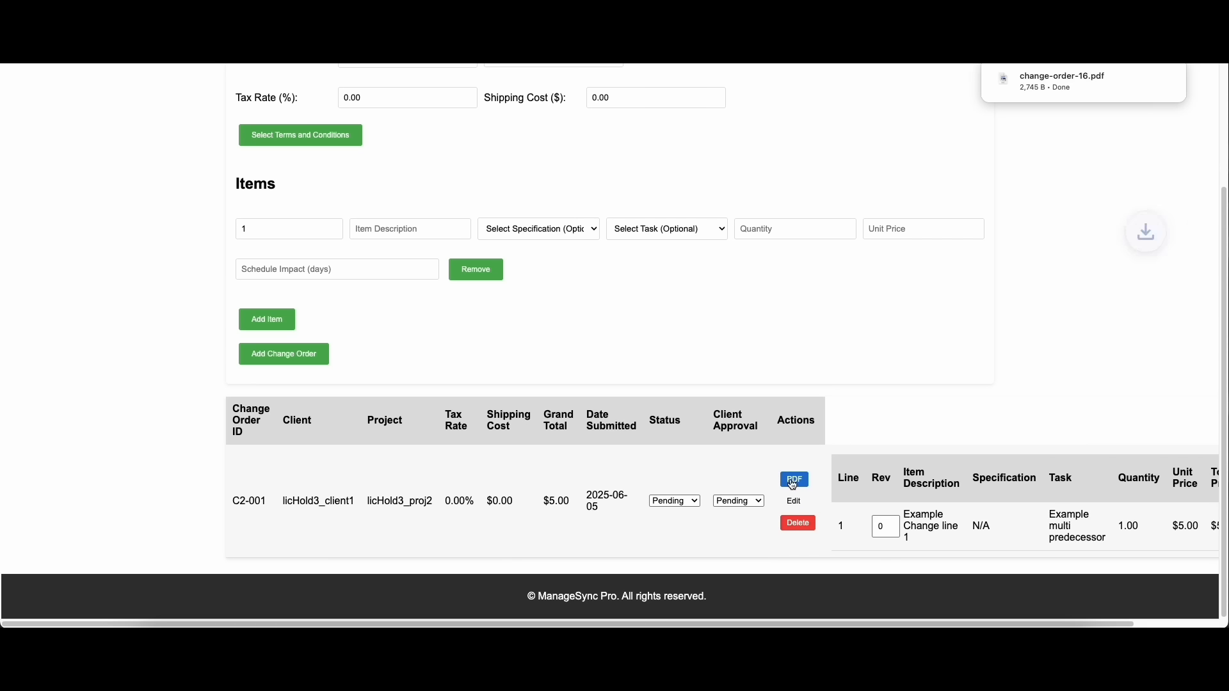
{"action": "left_click", "coordinate": [1065, 90]}
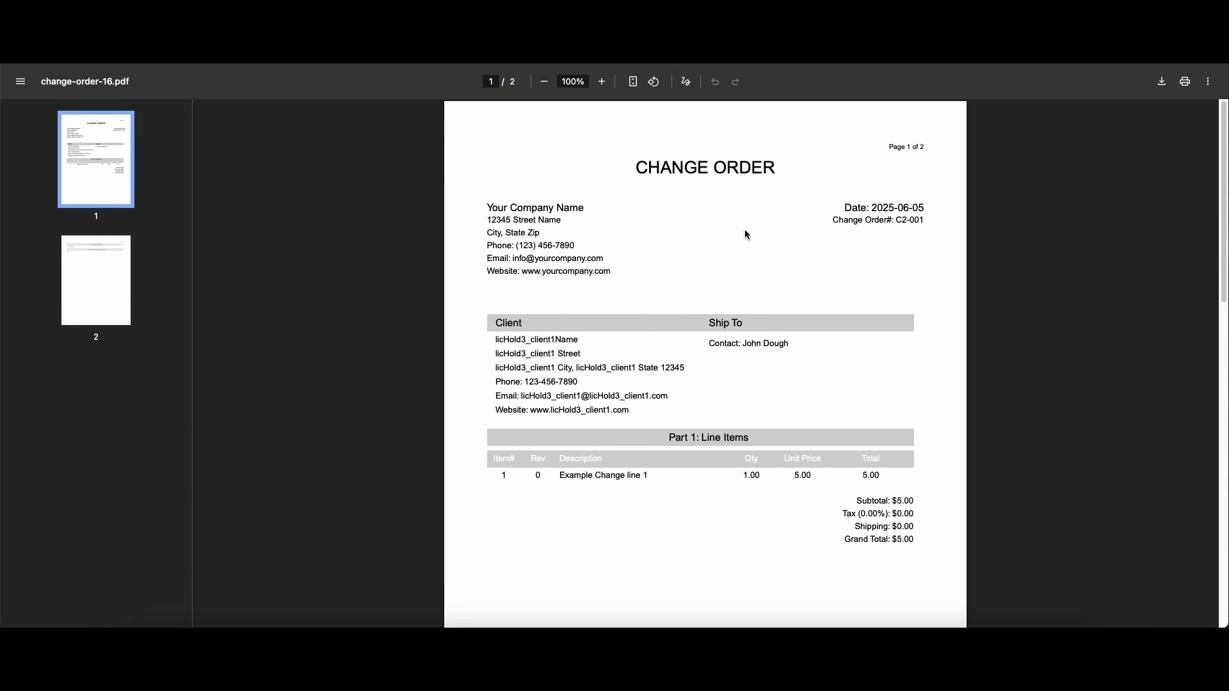
{"action": "left_click_drag", "start_coordinate": [487, 208], "coordinate": [607, 271]}
{"action": "left_click", "coordinate": [605, 197]}
{"action": "left_click_drag", "start_coordinate": [924, 220], "coordinate": [704, 165]}
{"action": "left_click_drag", "start_coordinate": [709, 344], "coordinate": [789, 344]}
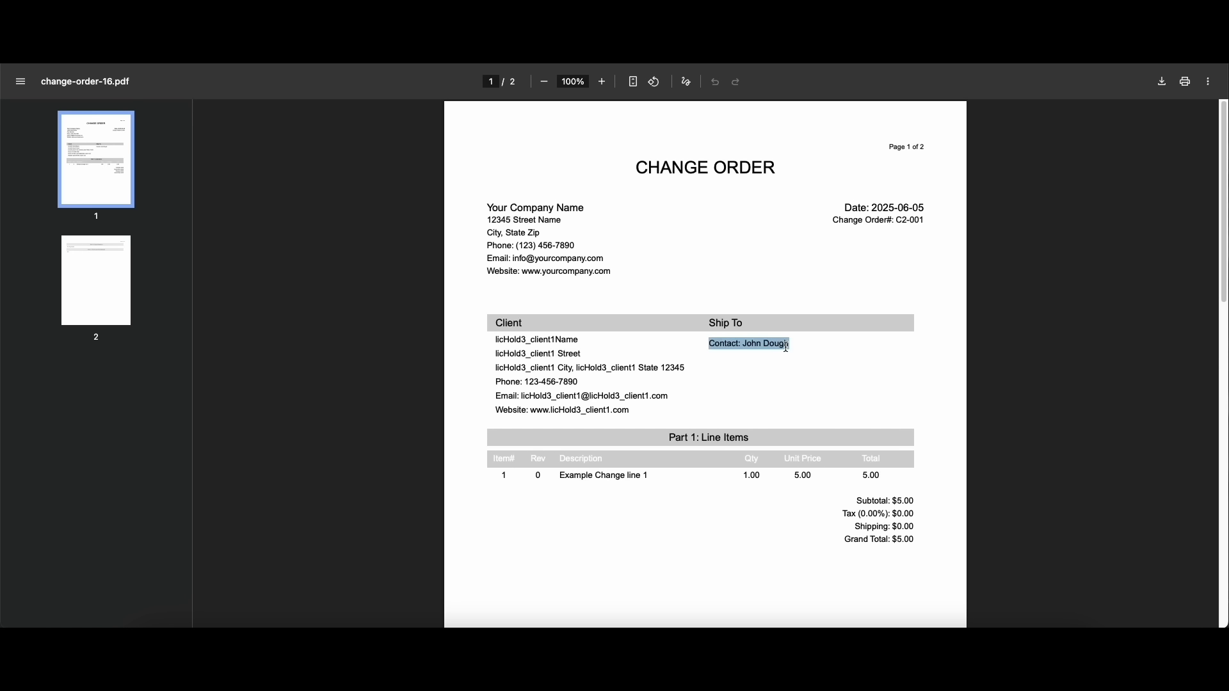
{"action": "left_click", "coordinate": [467, 97]}
{"action": "key", "text": "super+w"}
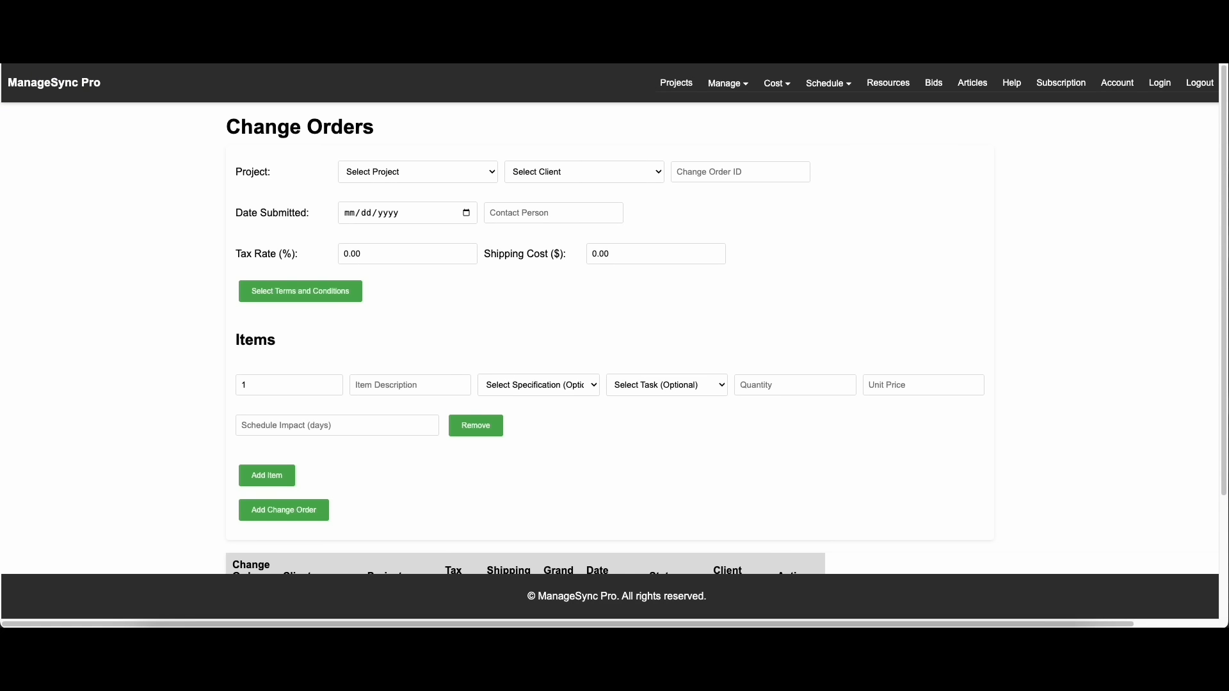
Enter the ship-to address for project licHold3_proj2 in the Projects Dashboard
{"action": "left_click", "coordinate": [684, 88]}
{"action": "left_click", "coordinate": [751, 178]}
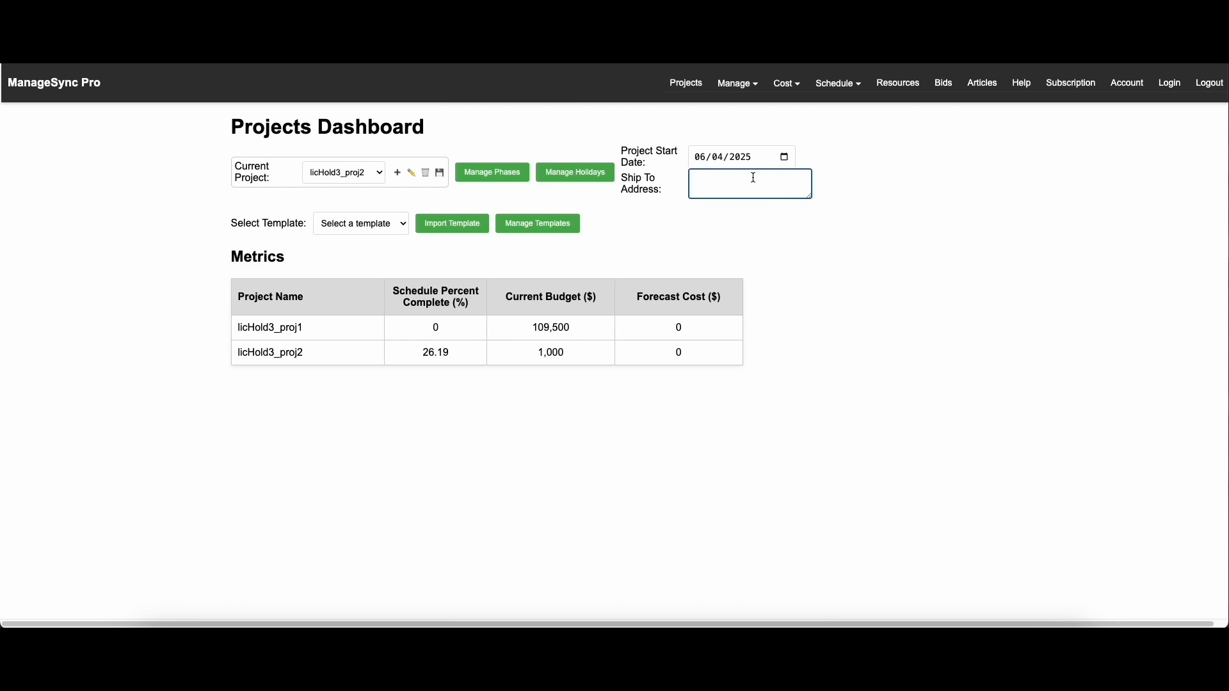
{"action": "type", "text": "123 Main St"}
{"action": "key", "text": "Return"}
{"action": "type", "text": "Anytown, USA"}
Export the change order's PDF again and check the address in its Ship To section
{"action": "mouse_move", "coordinate": [770, 88]}
{"action": "left_click", "coordinate": [795, 107]}
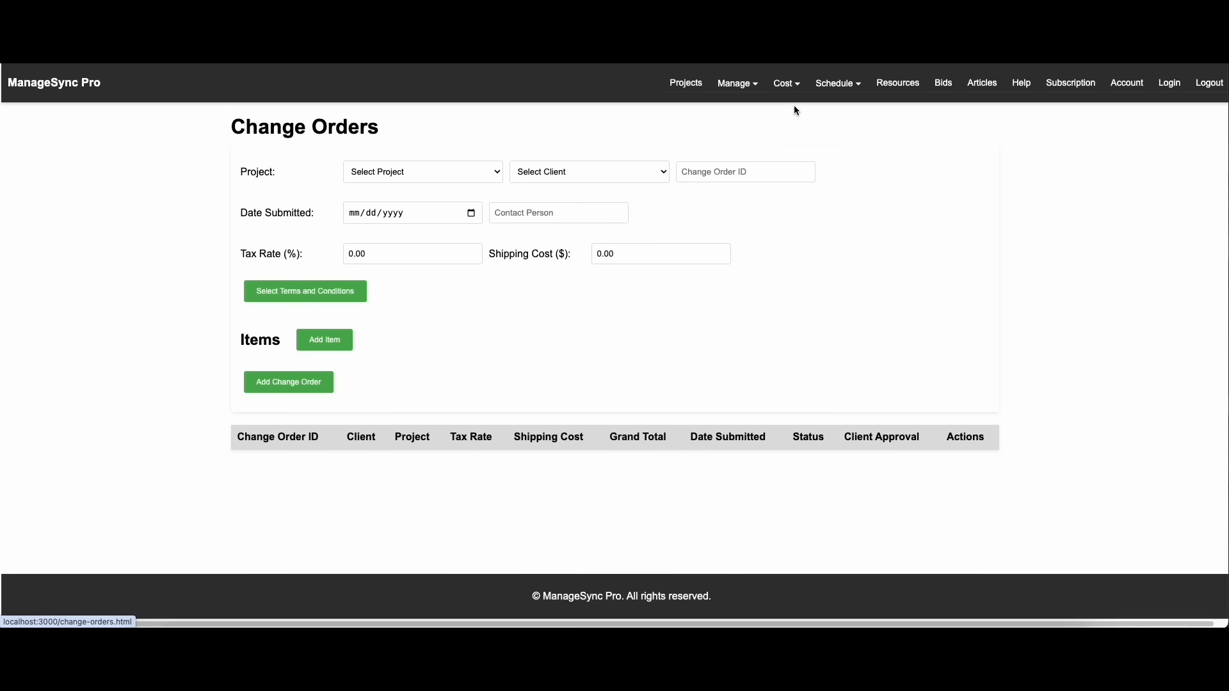
{"action": "scroll", "coordinate": [754, 462], "scroll_direction": "down", "scroll_amount": 3}
{"action": "left_click", "coordinate": [794, 479]}
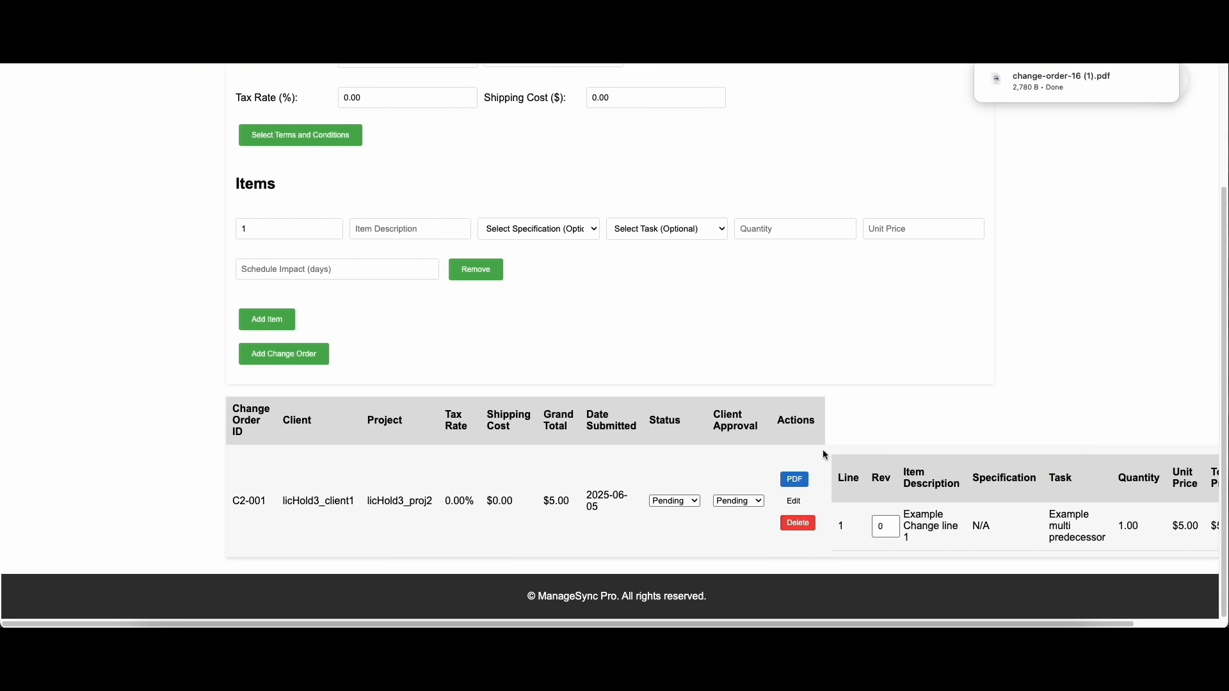
{"action": "left_click", "coordinate": [1068, 83]}
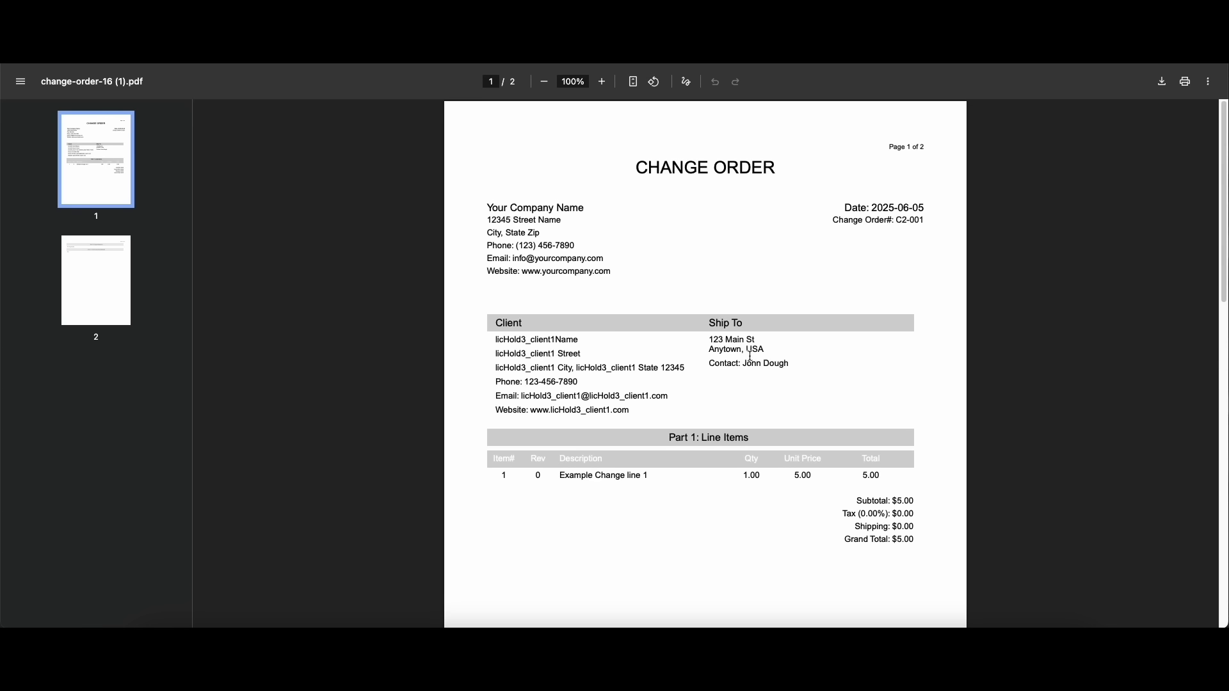
{"action": "left_click_drag", "start_coordinate": [715, 340], "coordinate": [765, 350]}
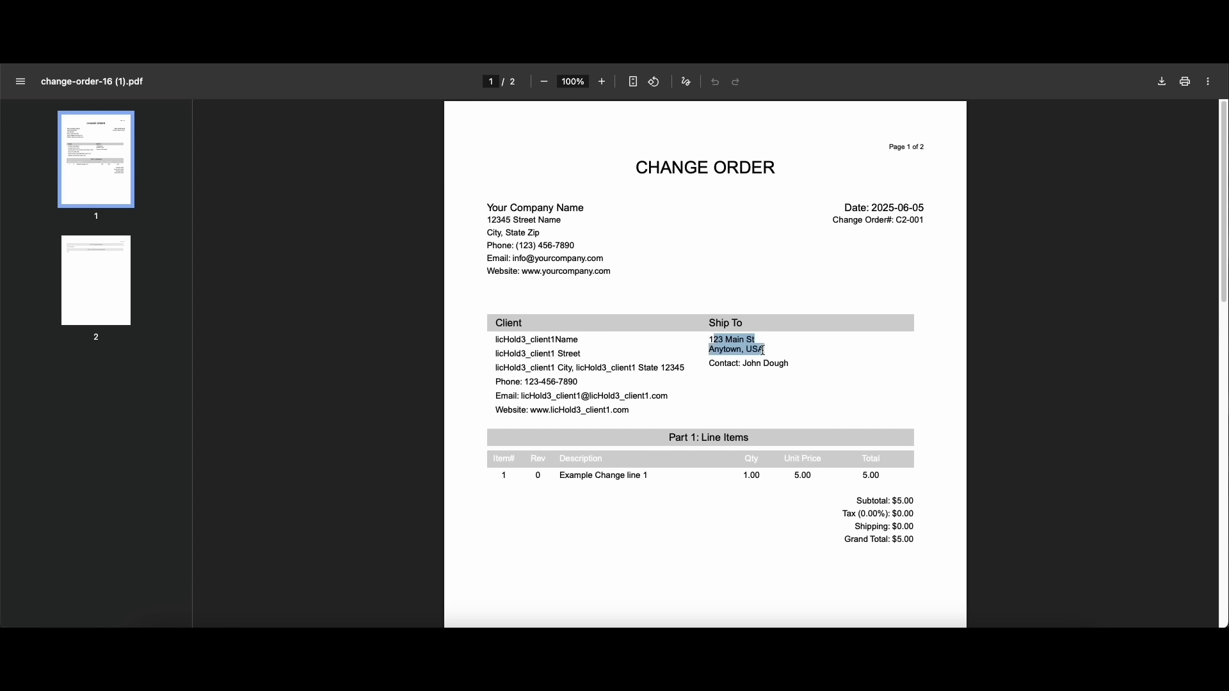
{"action": "key", "text": "super+w"}
{"action": "scroll", "coordinate": [595, 206], "scroll_direction": "up", "scroll_amount": 3}
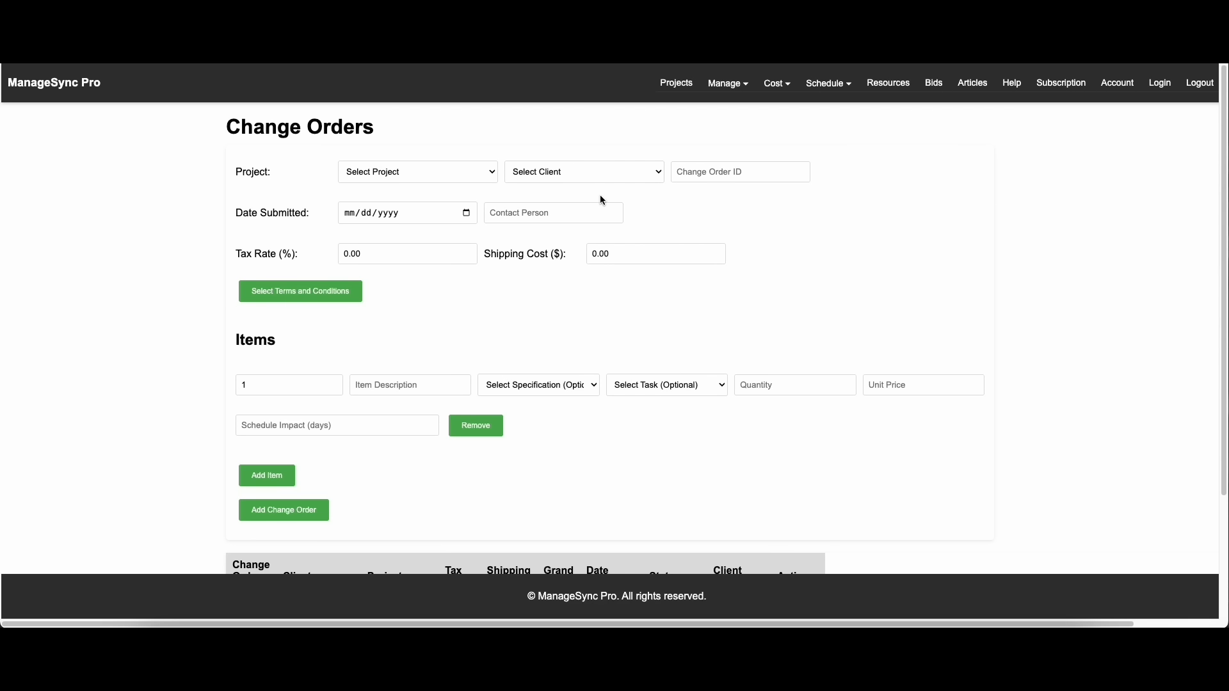
Place the Financial Overview beside the change orders and set the change order's status and client approval to Approved
{"action": "left_click", "coordinate": [784, 94]}
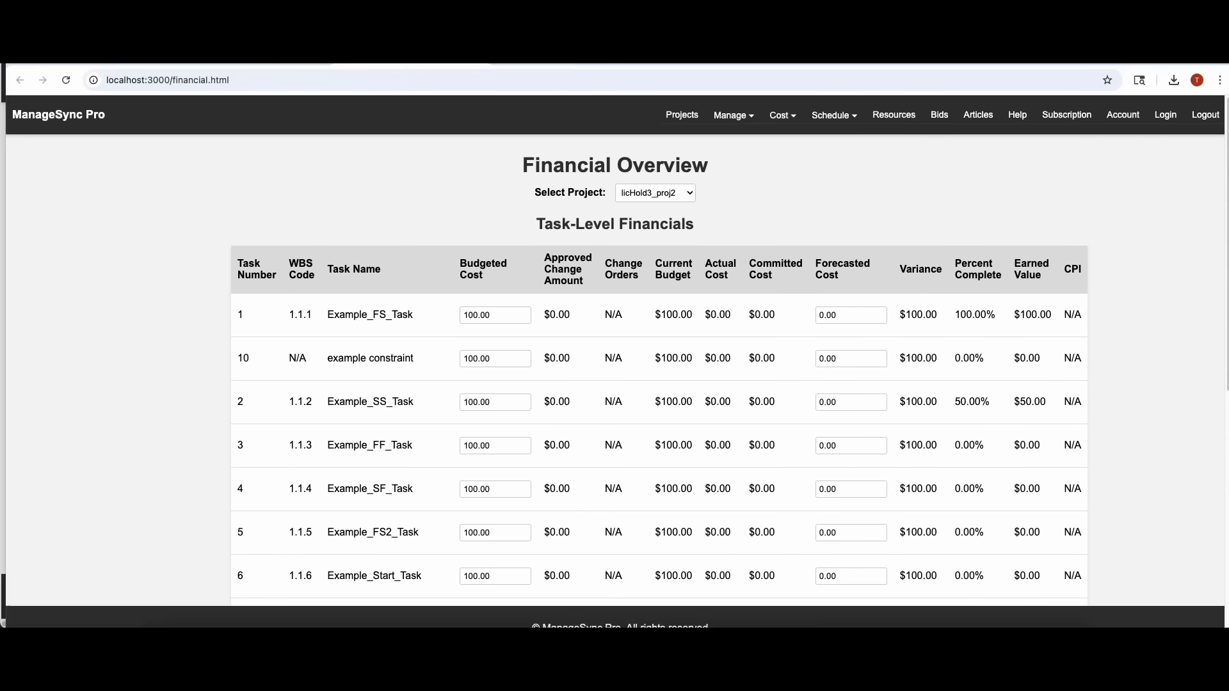
{"action": "left_click_drag", "start_coordinate": [722, 57], "coordinate": [1016, 79]}
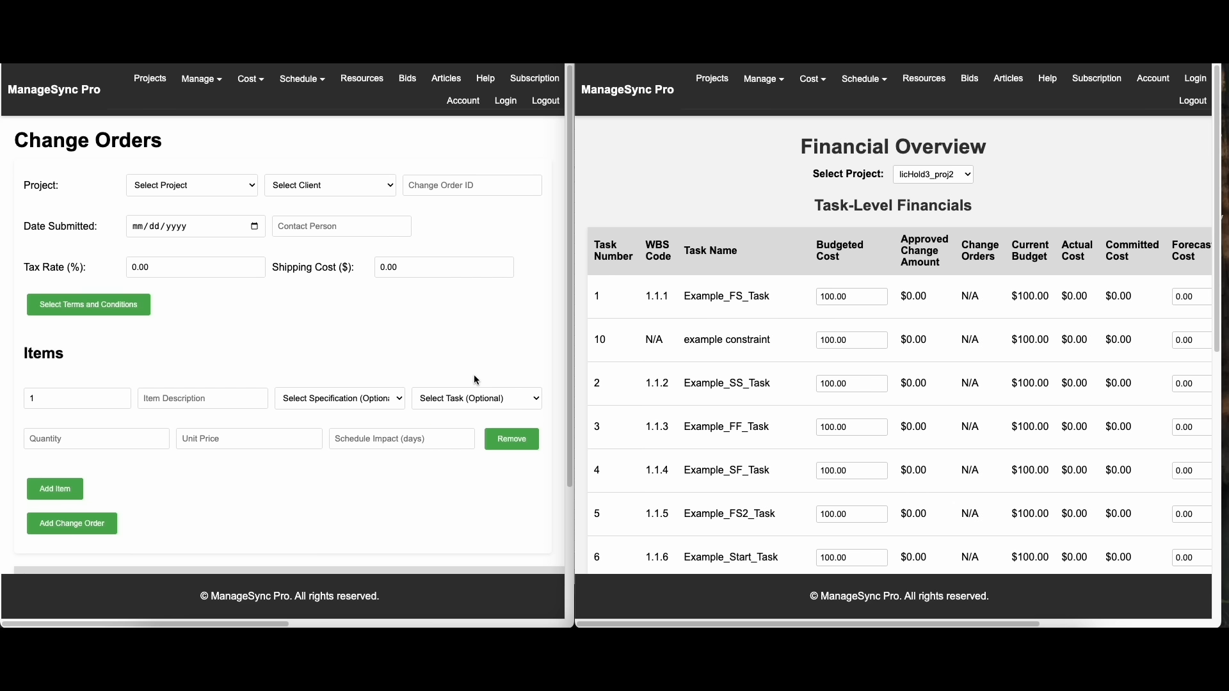
{"action": "scroll", "coordinate": [493, 398], "scroll_direction": "down", "scroll_amount": 3}
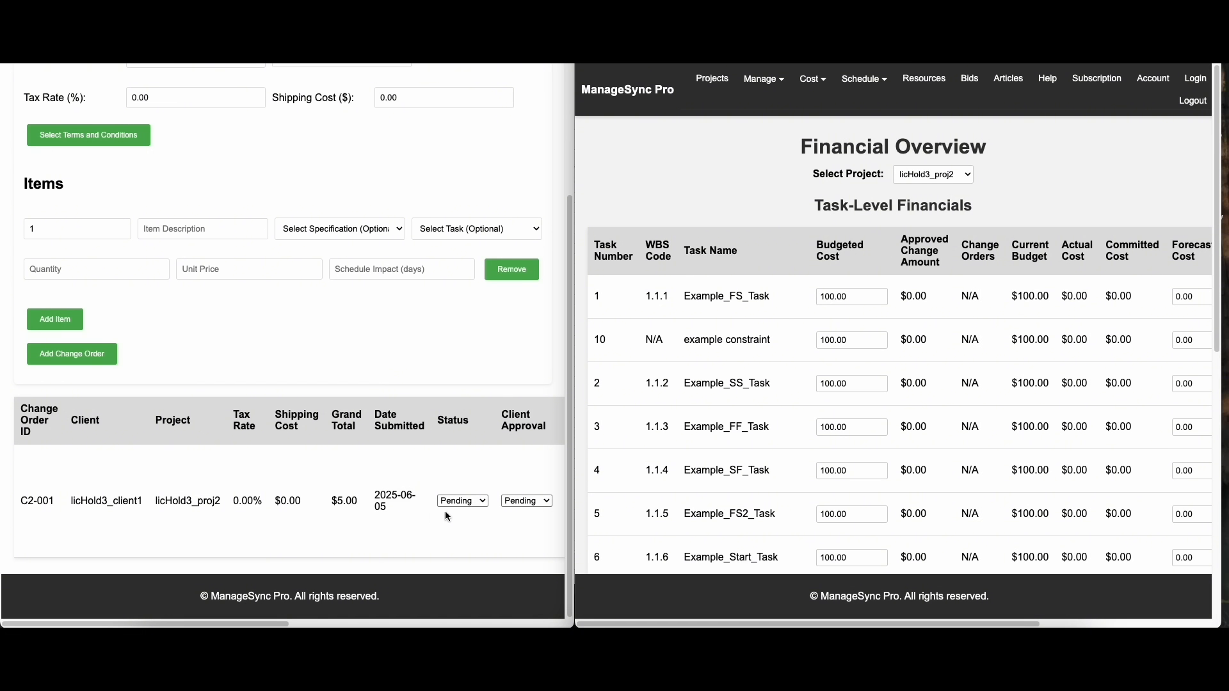
{"action": "left_click", "coordinate": [474, 501]}
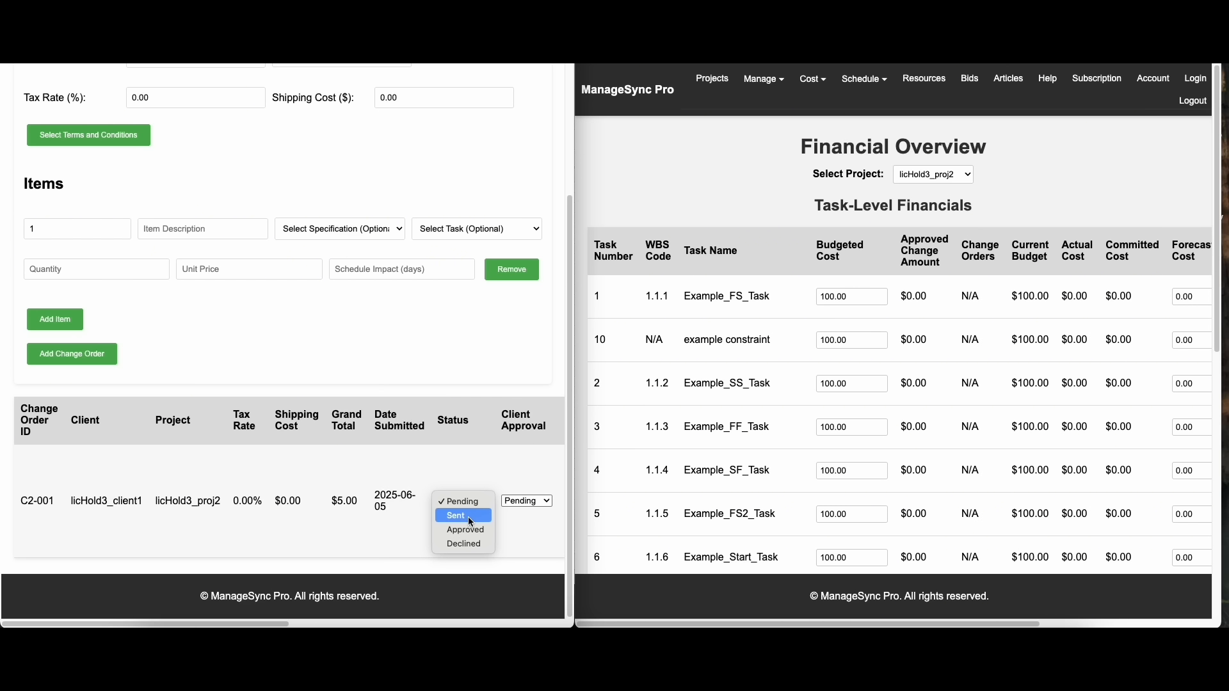
{"action": "left_click", "coordinate": [529, 516]}
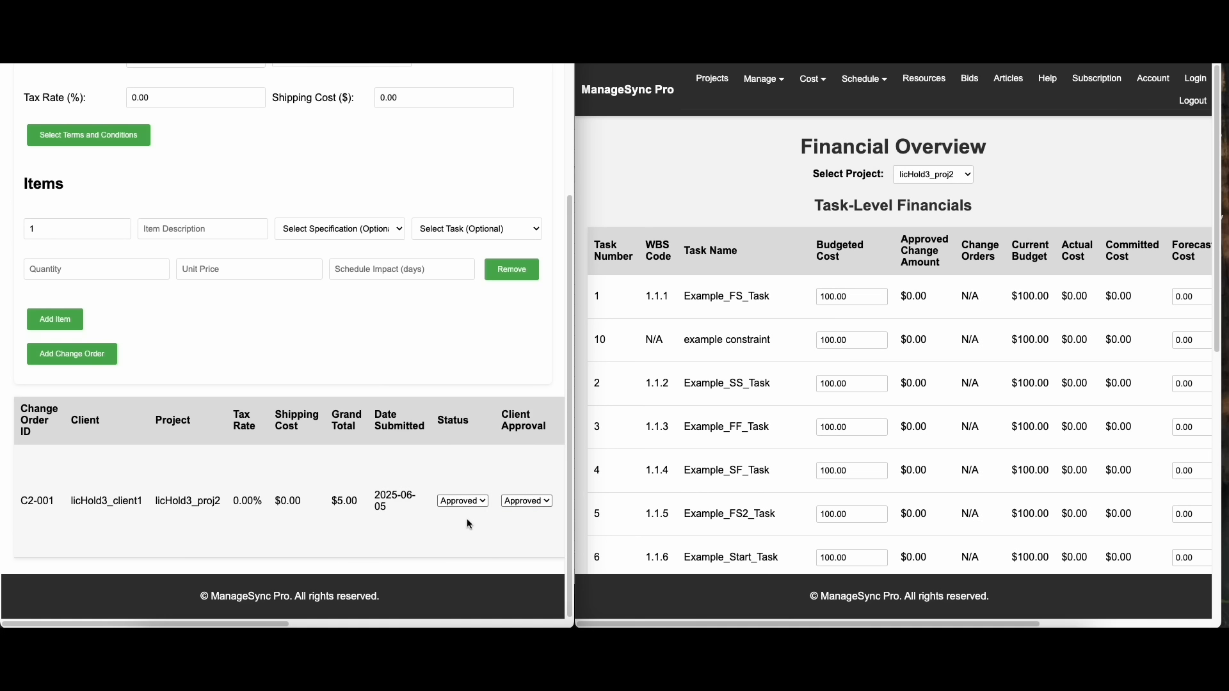
Refresh the Financial Overview and check the approved change amount of the Example multi predecessor task
{"action": "scroll", "coordinate": [793, 382], "scroll_direction": "down", "scroll_amount": 5}
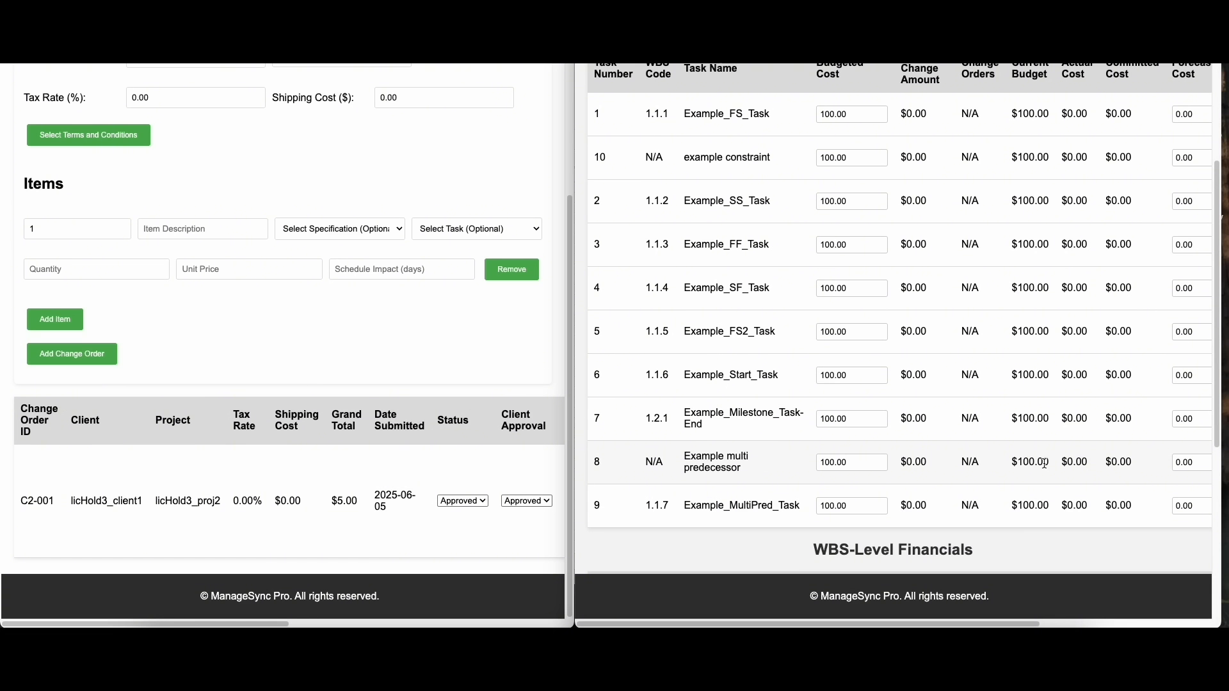
{"action": "left_click_drag", "start_coordinate": [1045, 463], "coordinate": [1011, 463]}
{"action": "left_click_drag", "start_coordinate": [928, 463], "coordinate": [903, 462]}
{"action": "scroll", "coordinate": [656, 128], "scroll_direction": "up", "scroll_amount": 1}
{"action": "scroll", "coordinate": [653, 88], "scroll_direction": "down", "scroll_amount": 2}
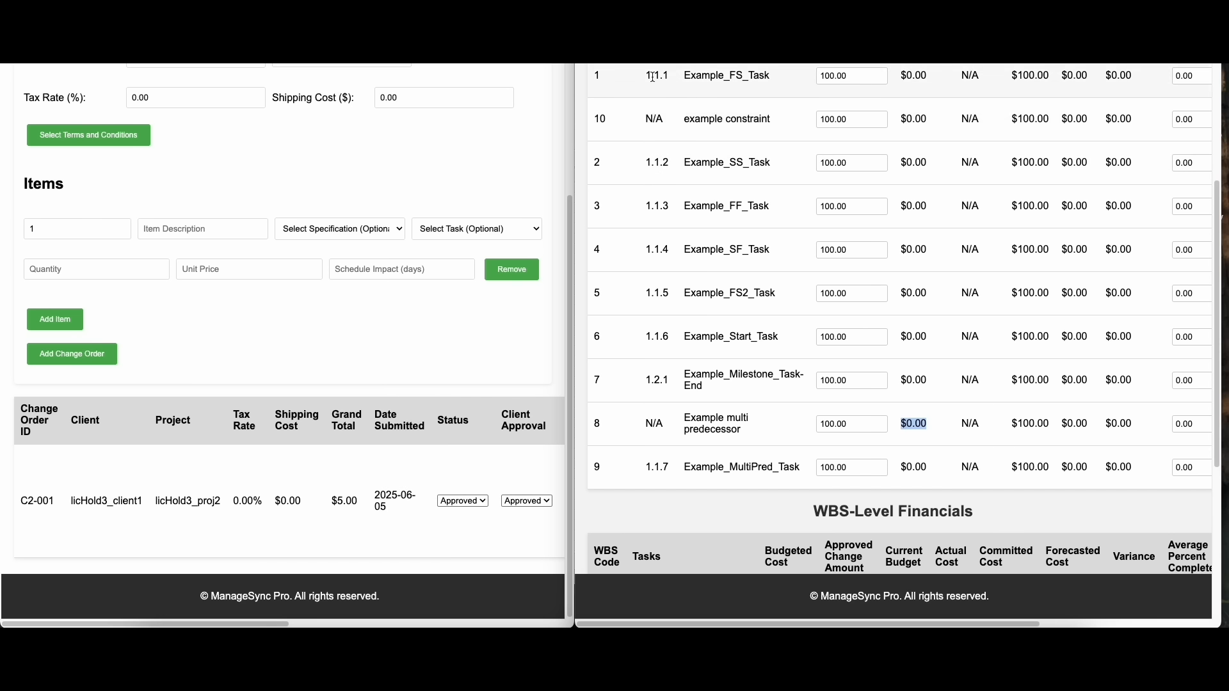
{"action": "scroll", "coordinate": [903, 389], "scroll_direction": "down", "scroll_amount": 4}
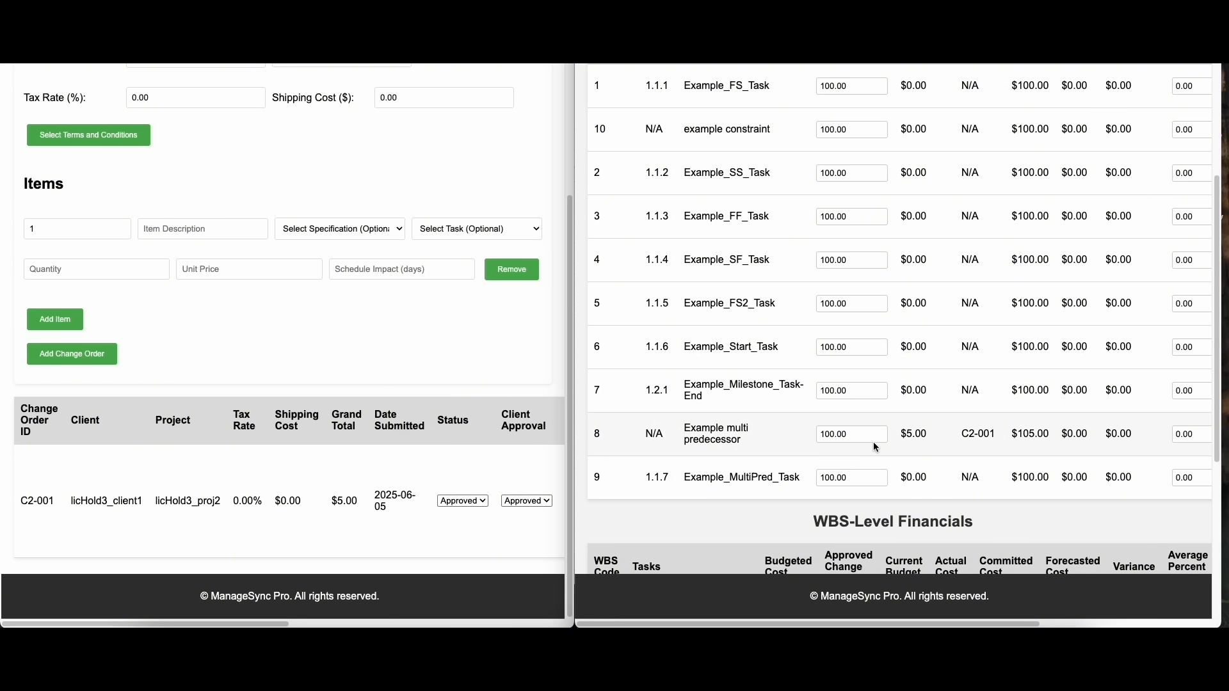
{"action": "left_click_drag", "start_coordinate": [931, 438], "coordinate": [905, 434]}
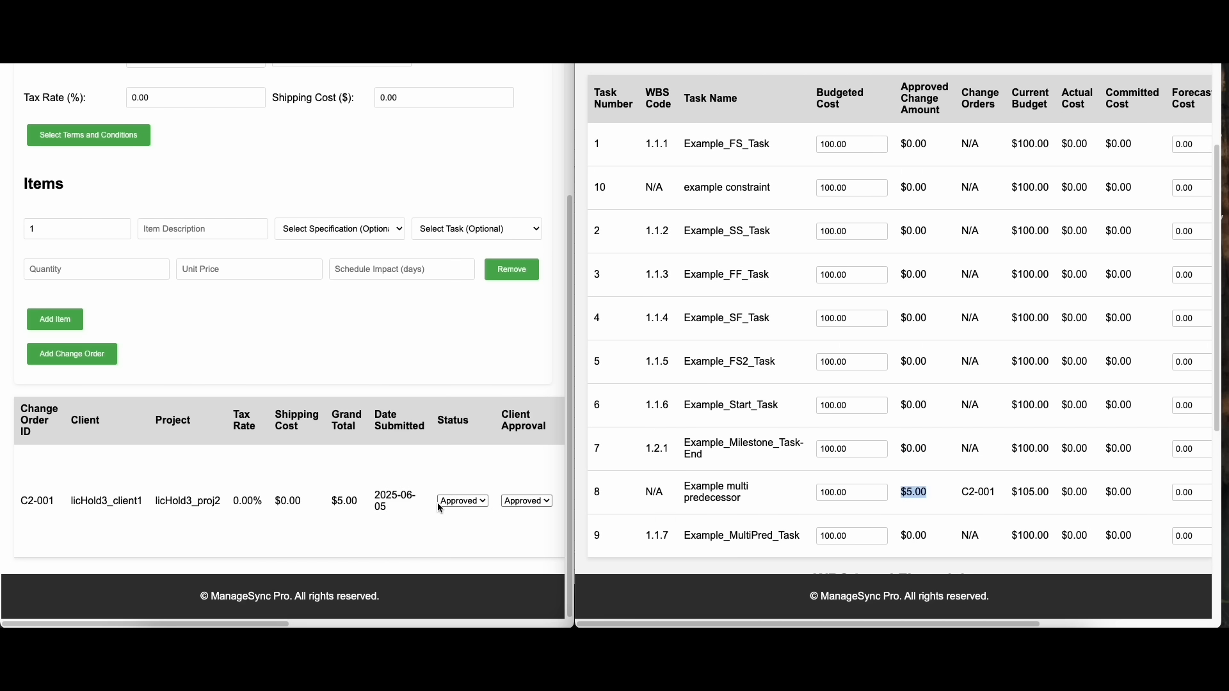
Review the change order's status, client approval and available actions in the change order list
{"action": "scroll", "coordinate": [443, 502], "scroll_direction": "up", "scroll_amount": 1}
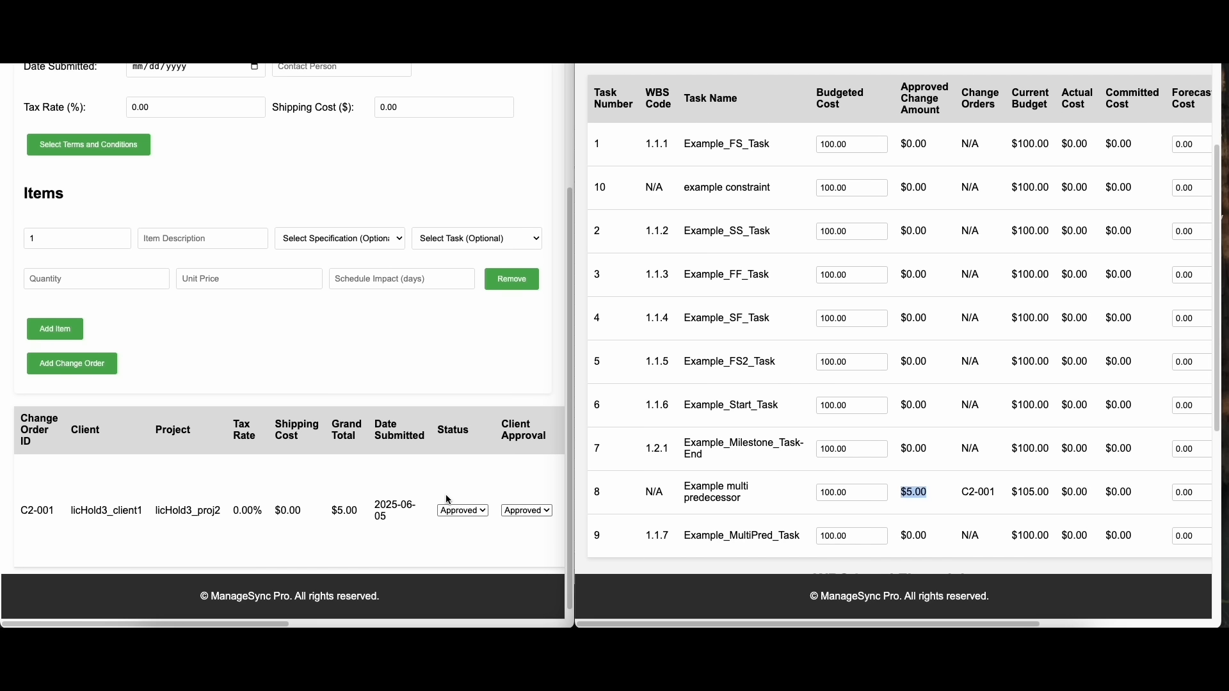
{"action": "scroll", "coordinate": [446, 494], "scroll_direction": "up", "scroll_amount": 1}
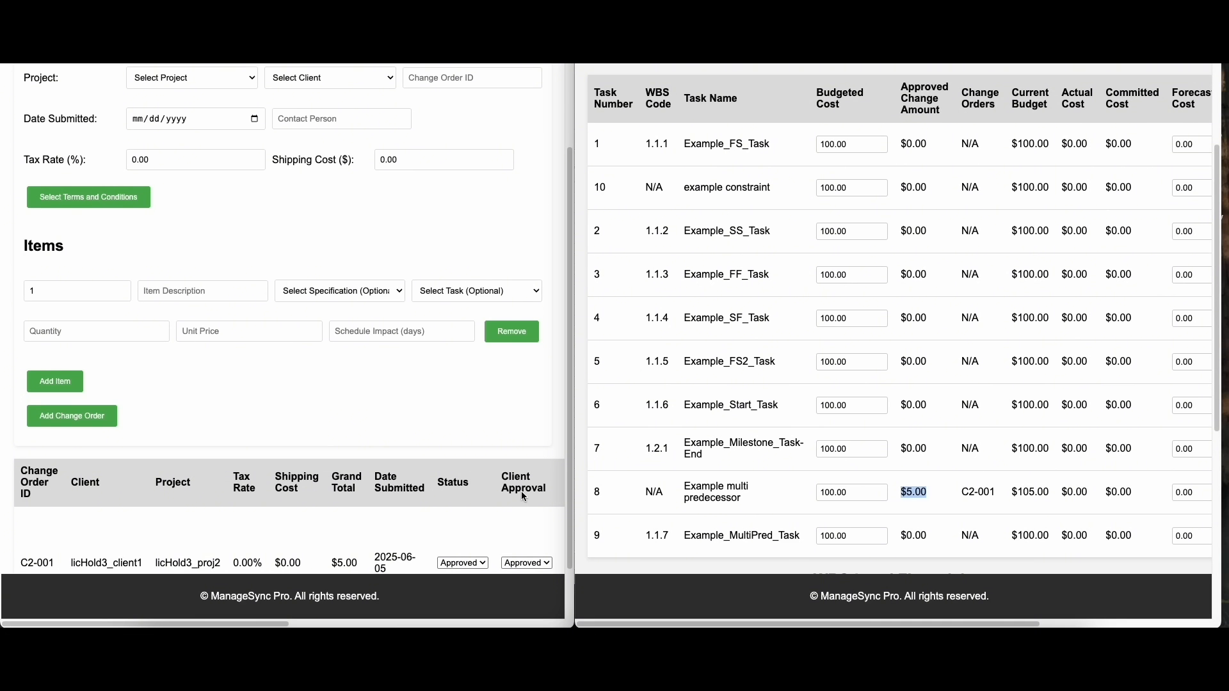
{"action": "scroll", "coordinate": [519, 502], "scroll_direction": "down", "scroll_amount": 1}
{"action": "left_click_drag", "start_coordinate": [279, 624], "coordinate": [347, 624]}
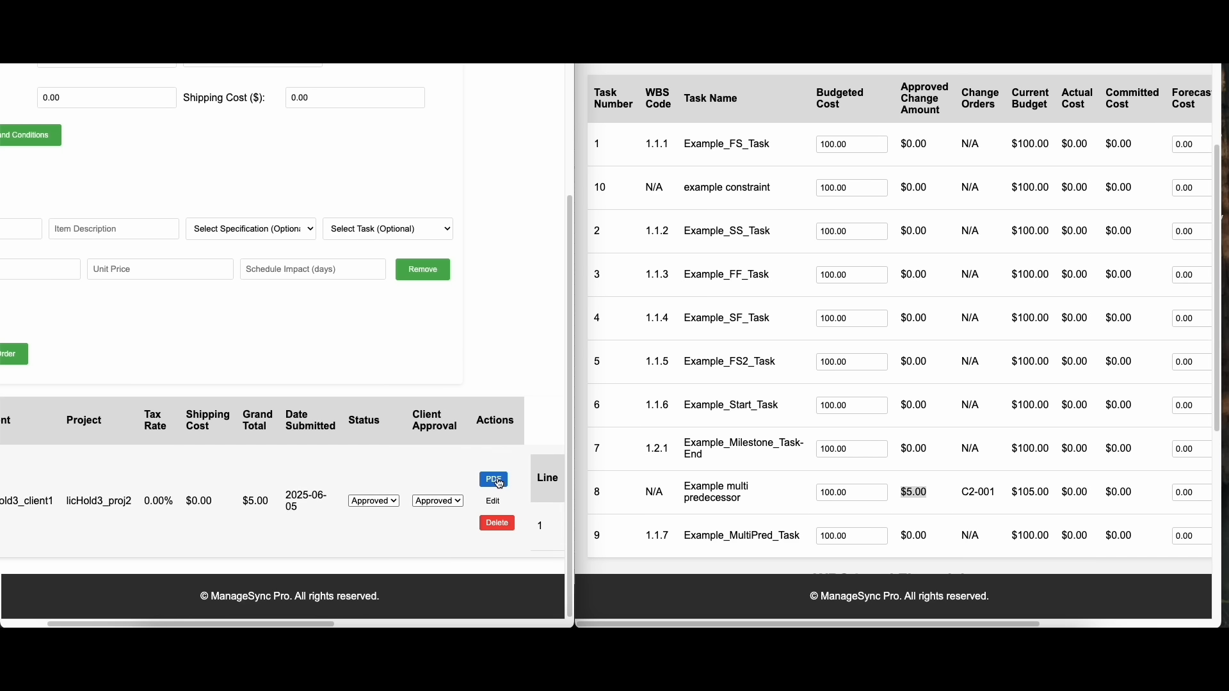
{"action": "scroll", "coordinate": [500, 483], "scroll_direction": "left", "scroll_amount": 3}
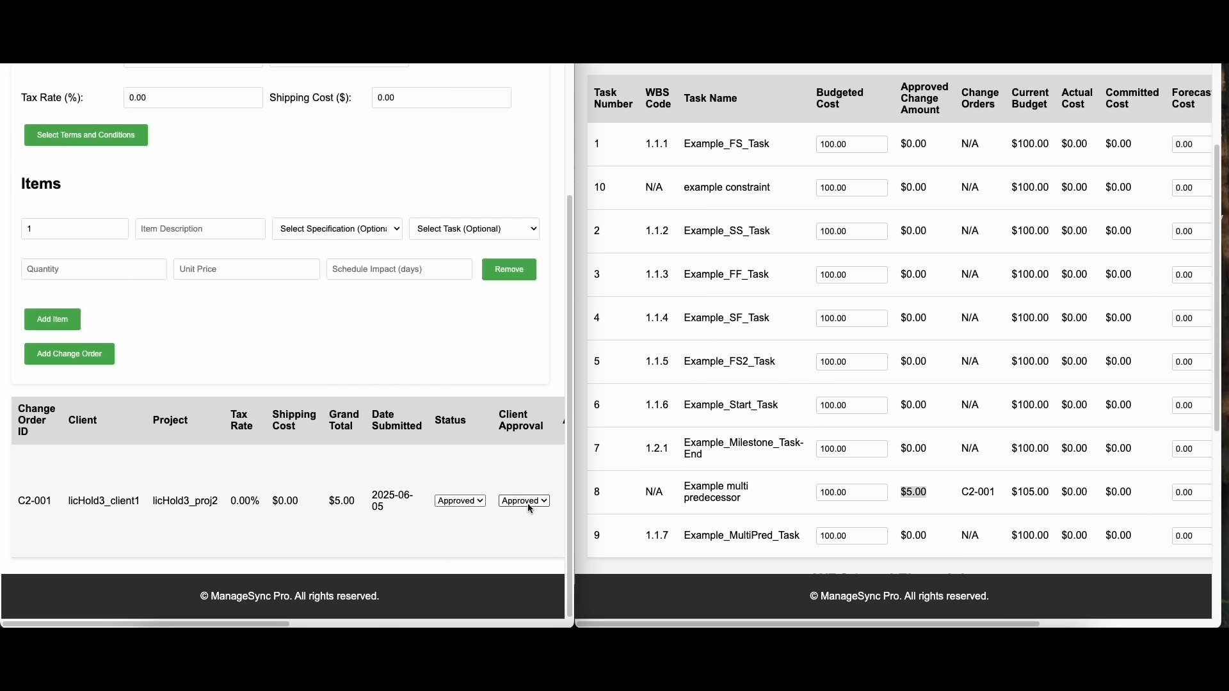
Examine the current budget and actual cost of the Example multi predecessor task in the task-level financials
{"action": "left_click_drag", "start_coordinate": [1050, 100], "coordinate": [1037, 101]}
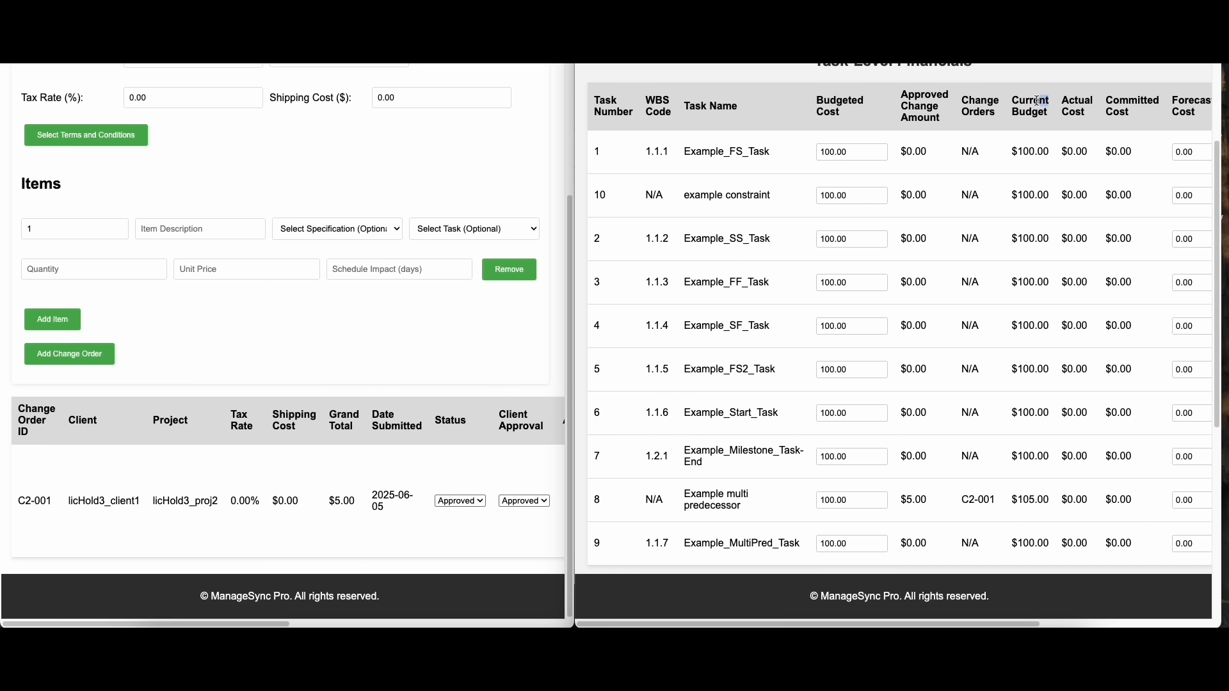
{"action": "left_click_drag", "start_coordinate": [1053, 501], "coordinate": [1012, 505]}
{"action": "left_click", "coordinate": [1078, 501]}
{"action": "left_click_drag", "start_coordinate": [1104, 500], "coordinate": [1065, 500]}
{"action": "scroll", "coordinate": [1105, 499], "scroll_direction": "up", "scroll_amount": 1}
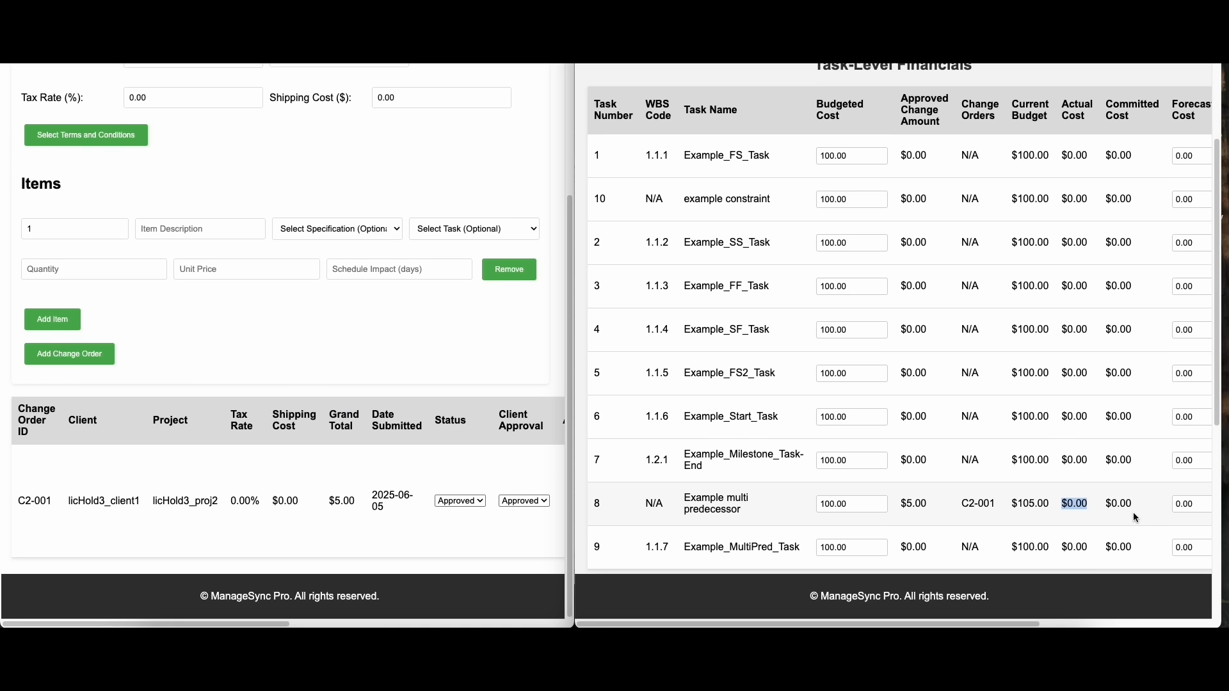
Open the purchase order form beside the Financial Overview
{"action": "scroll", "coordinate": [435, 361], "scroll_direction": "up", "scroll_amount": 5}
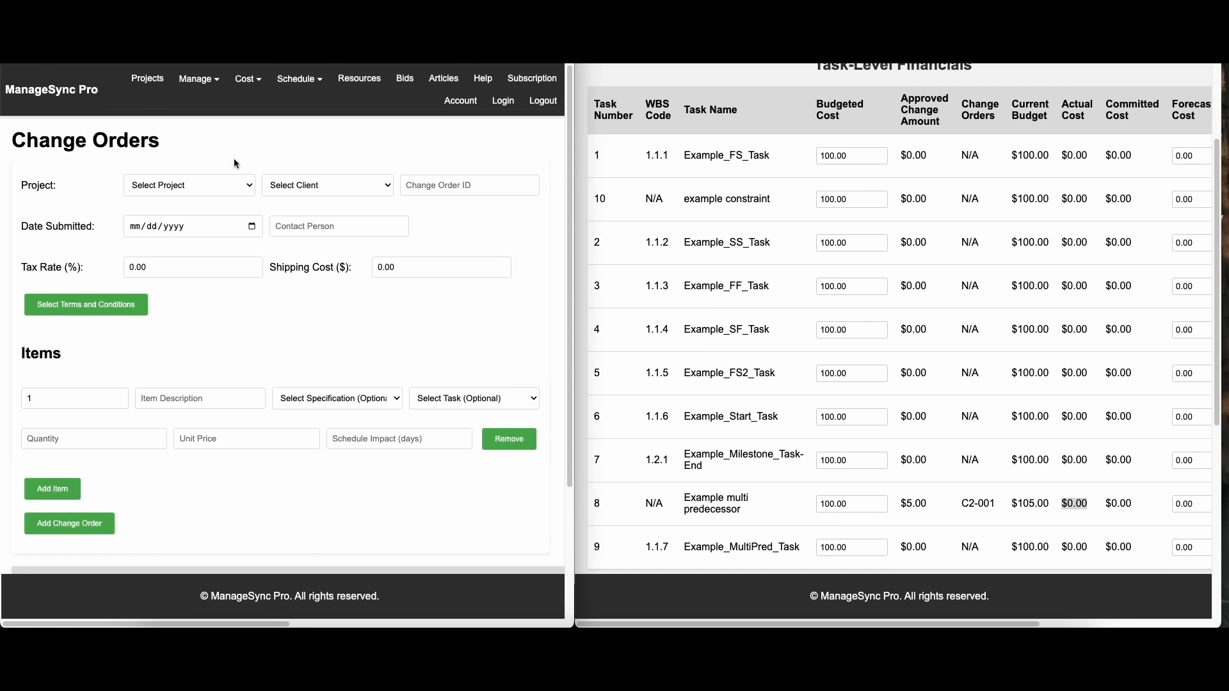
{"action": "left_click", "coordinate": [249, 85]}
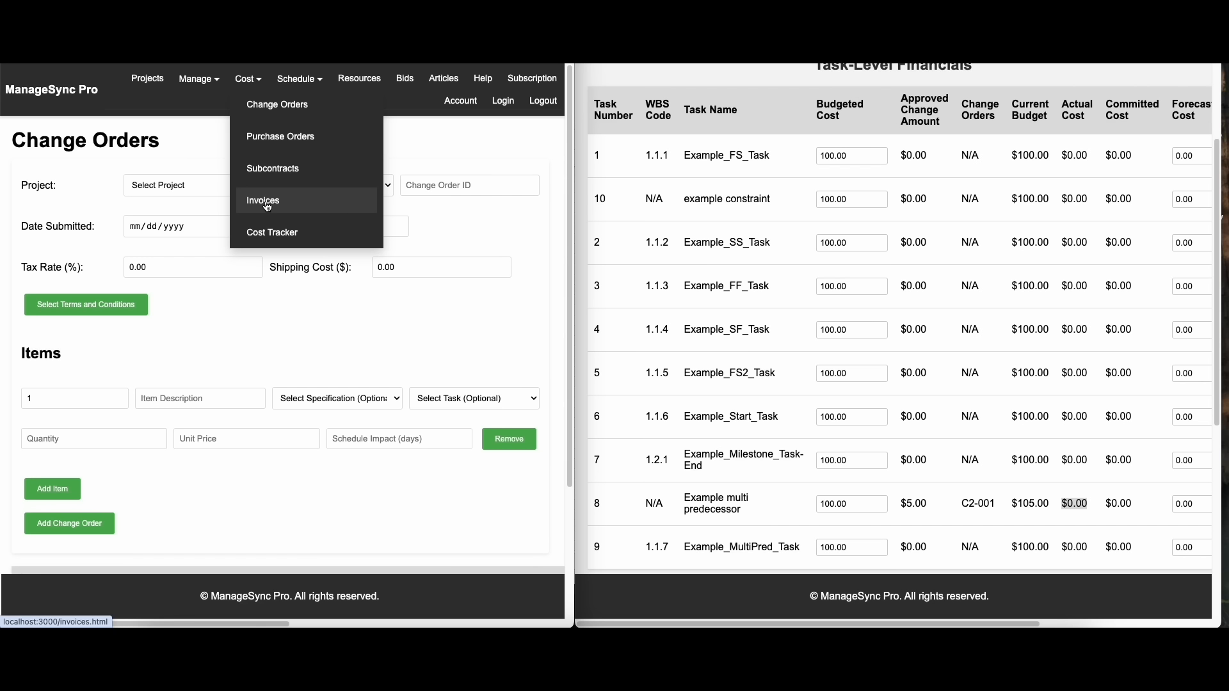
{"action": "left_click", "coordinate": [282, 137]}
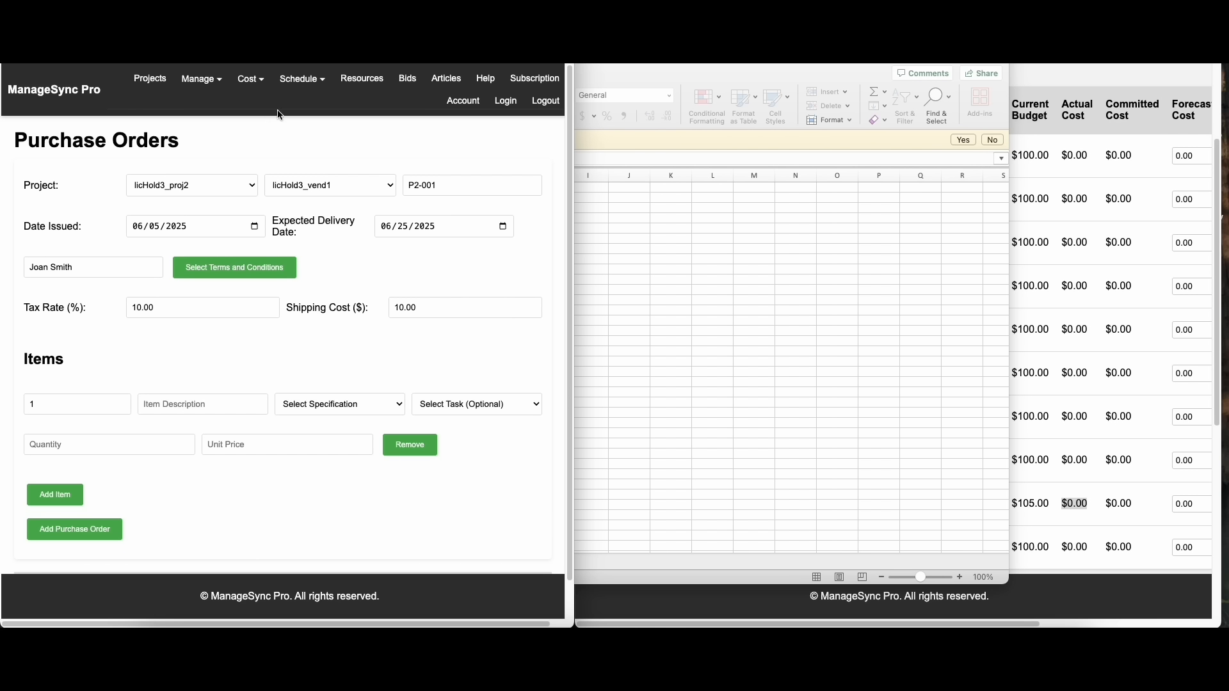
Add terms and conditions titled "Payment Terms 30 days" with the content "Here are my standard T&Cs for net payment in 30 days"
{"action": "left_click", "coordinate": [202, 78]}
{"action": "left_click", "coordinate": [245, 232]}
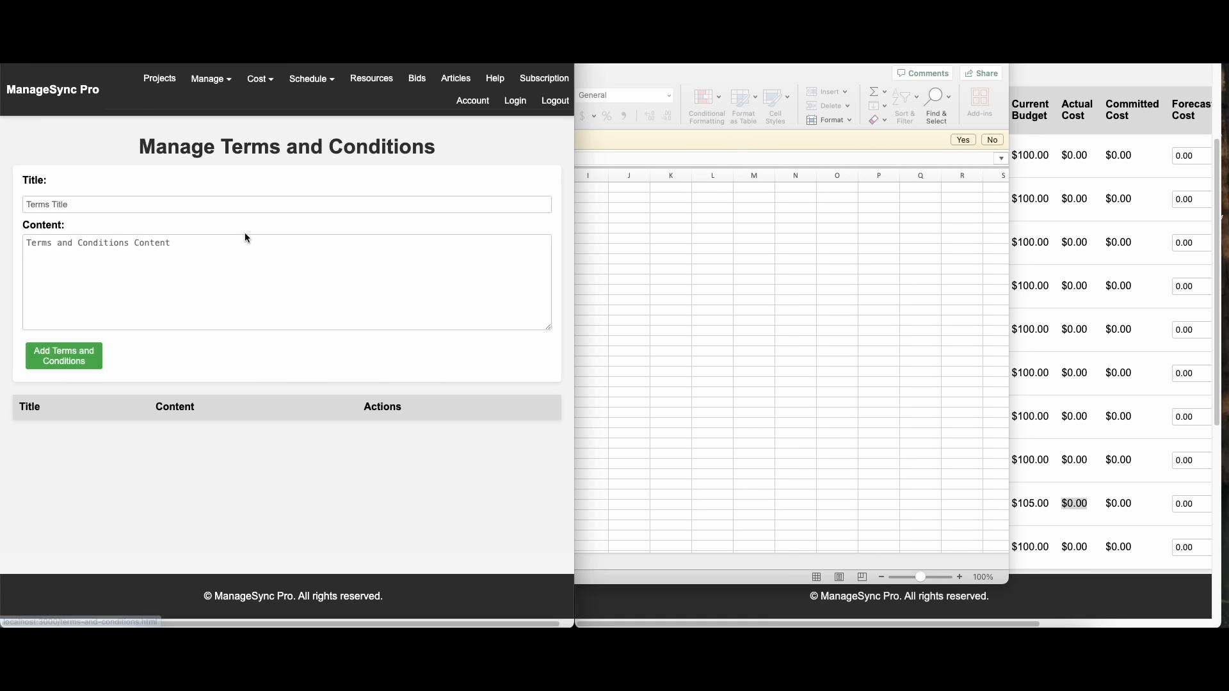
{"action": "left_click", "coordinate": [148, 206]}
{"action": "type", "text": "Payment Terms 30 days"}
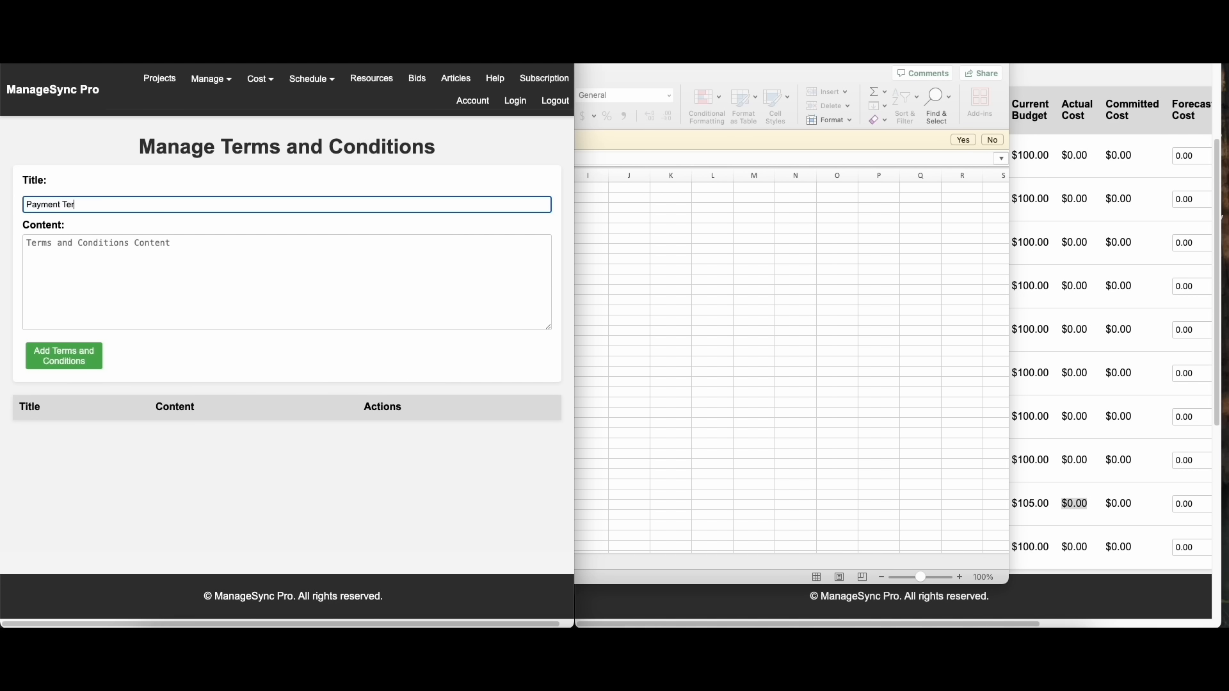
{"action": "key", "text": "Tab"}
{"action": "type", "text": "Here are my standard T&Cs for net payment in 30 days"}
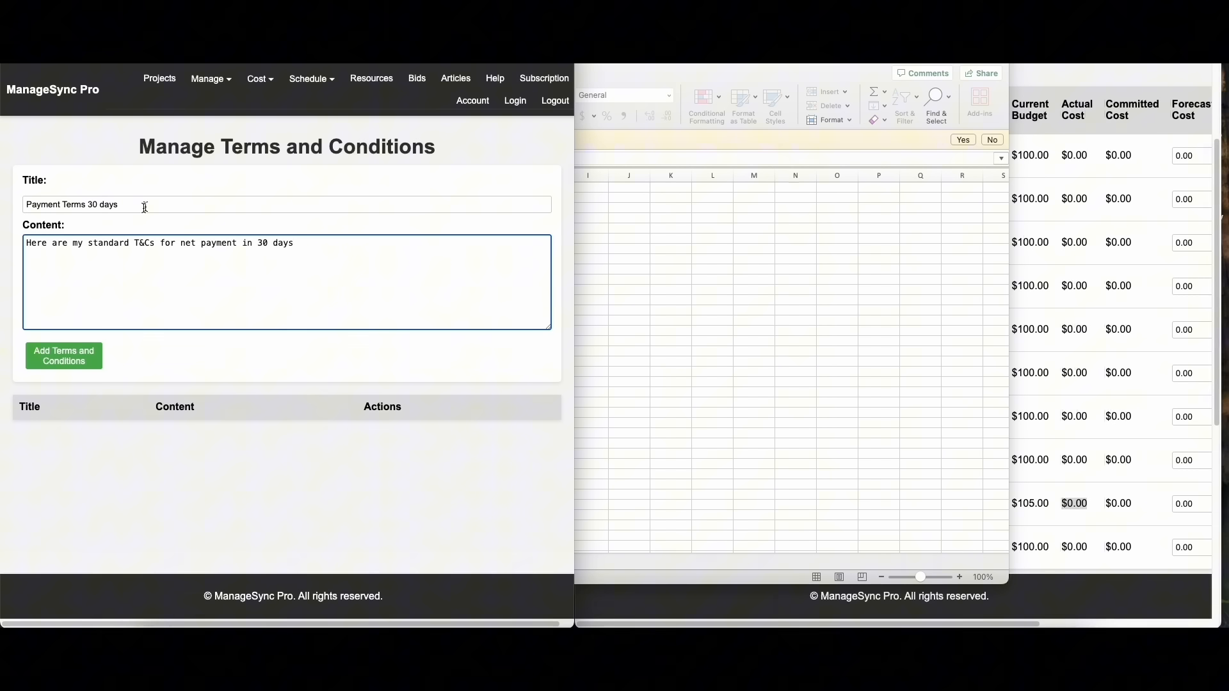
{"action": "left_click", "coordinate": [64, 356]}
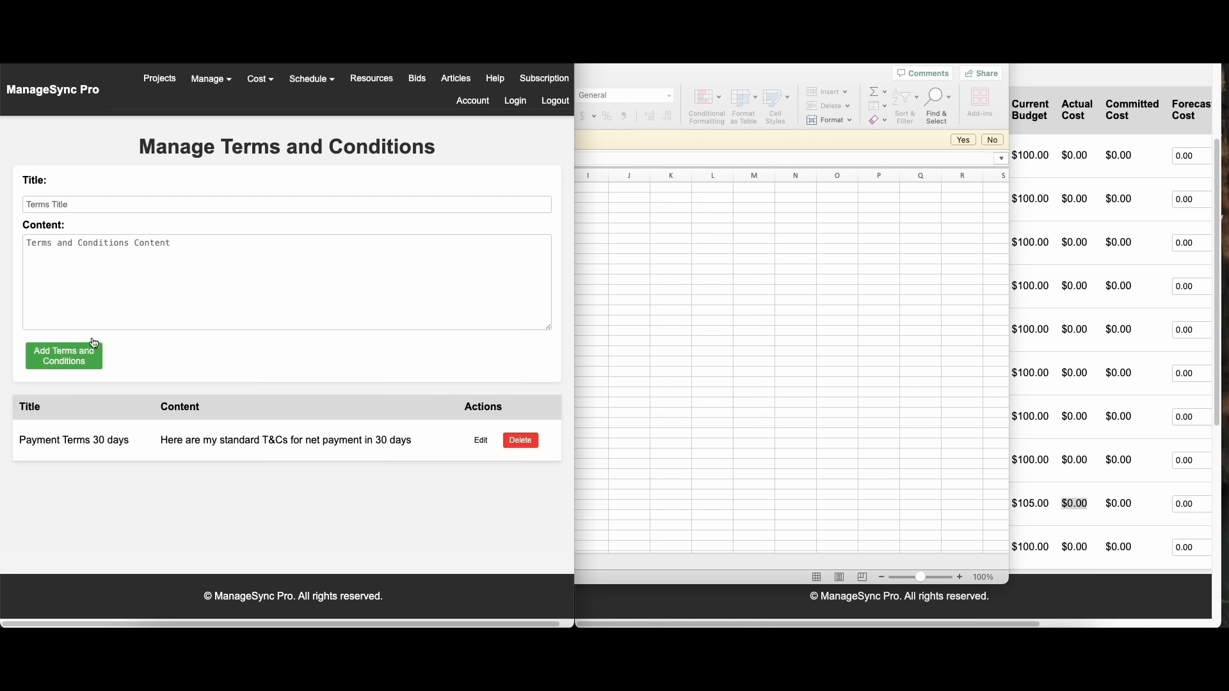
Start a specification named "Lumber - Oak 2 x 4" with the description "Here is a description of what I'd like the lumber to be like."
{"action": "left_click", "coordinate": [219, 87]}
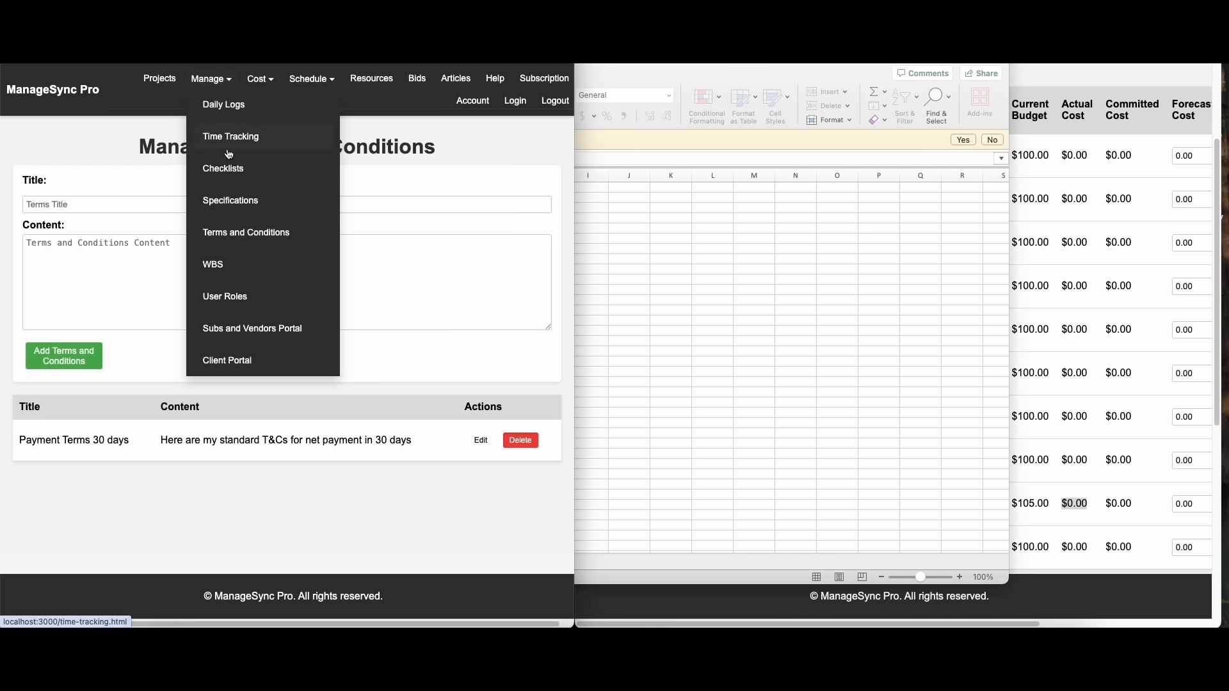
{"action": "left_click", "coordinate": [238, 203]}
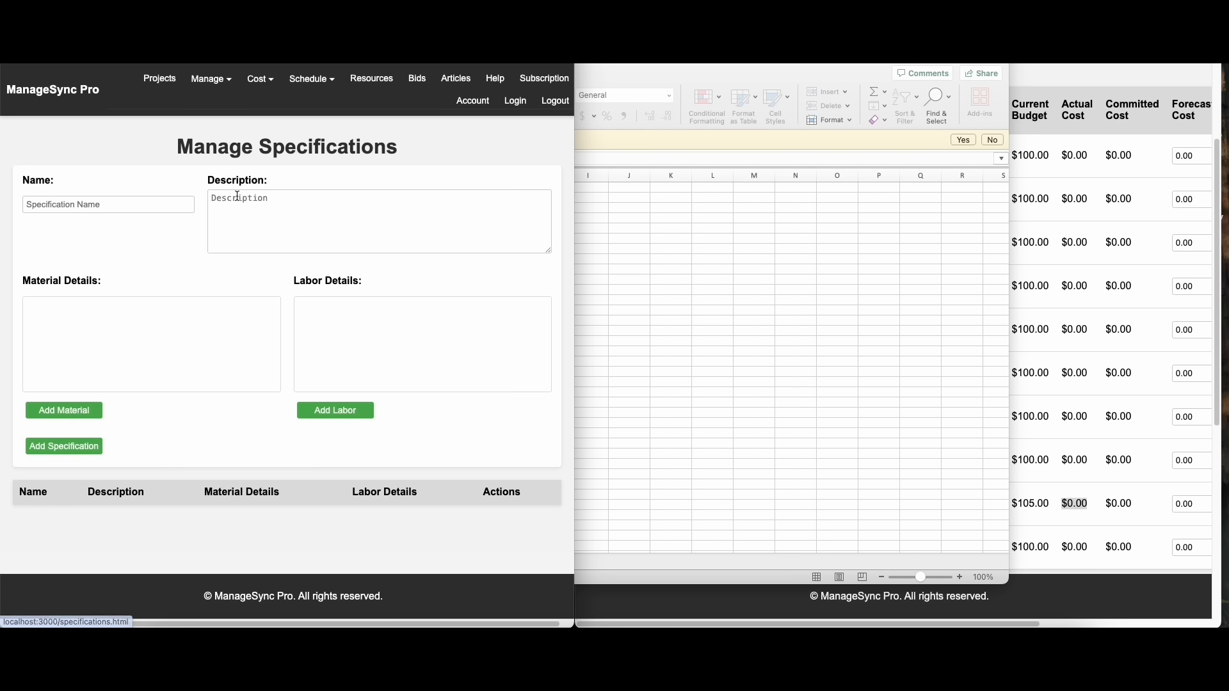
{"action": "left_click", "coordinate": [101, 204]}
{"action": "type", "text": "Lumber - Oak 2 x 4"}
{"action": "key", "text": "Tab"}
{"action": "type", "text": "Here is a description of what I'd like the lumber to be like."}
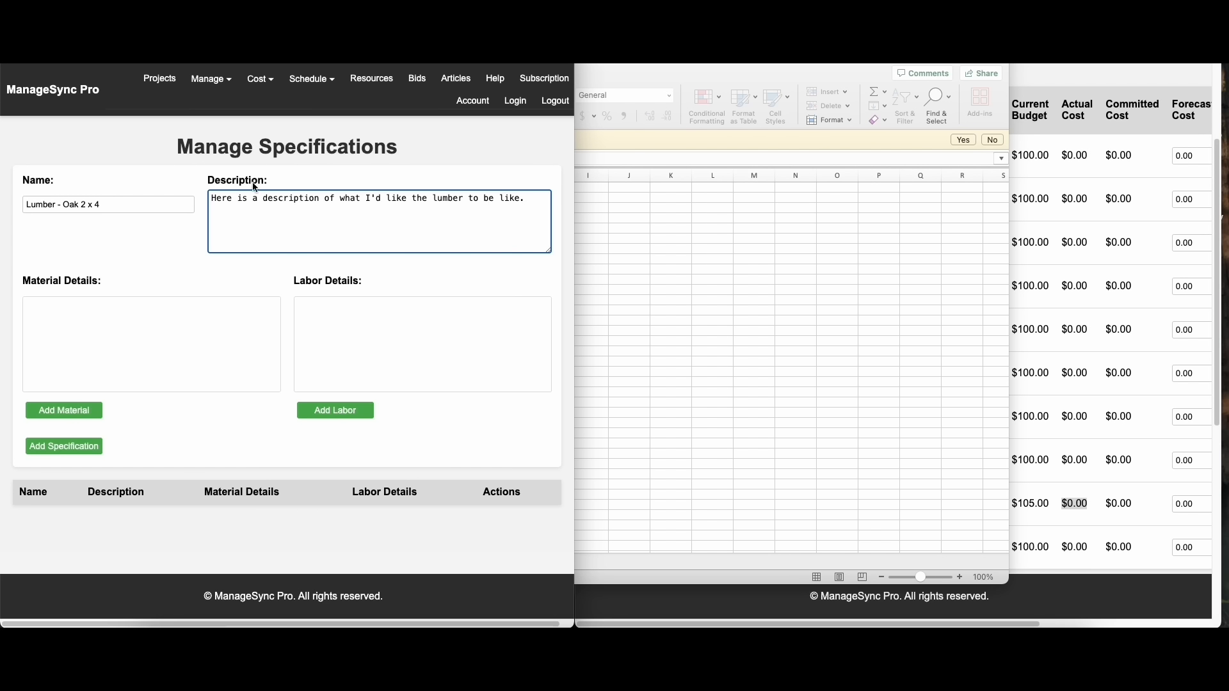
List two materials in the specification: Lumber 2x4-6' with specification M20 and Lumber 2x4-12' with specification M24
{"action": "left_click", "coordinate": [64, 411]}
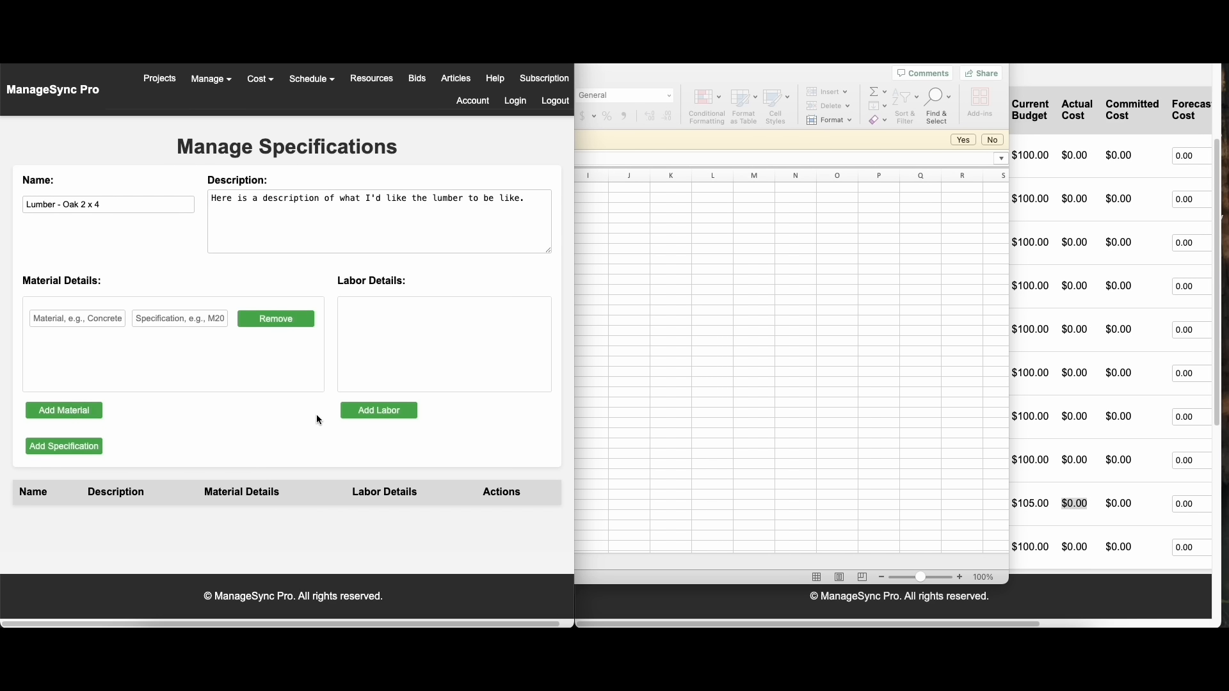
{"action": "left_click", "coordinate": [366, 412]}
{"action": "left_click", "coordinate": [77, 318]}
{"action": "type", "text": "Lumber 2x4"}
{"action": "key", "text": "Tab"}
{"action": "type", "text": "M20"}
{"action": "left_click", "coordinate": [64, 410]}
{"action": "left_click", "coordinate": [96, 354]}
{"action": "type", "text": "Lumber"}
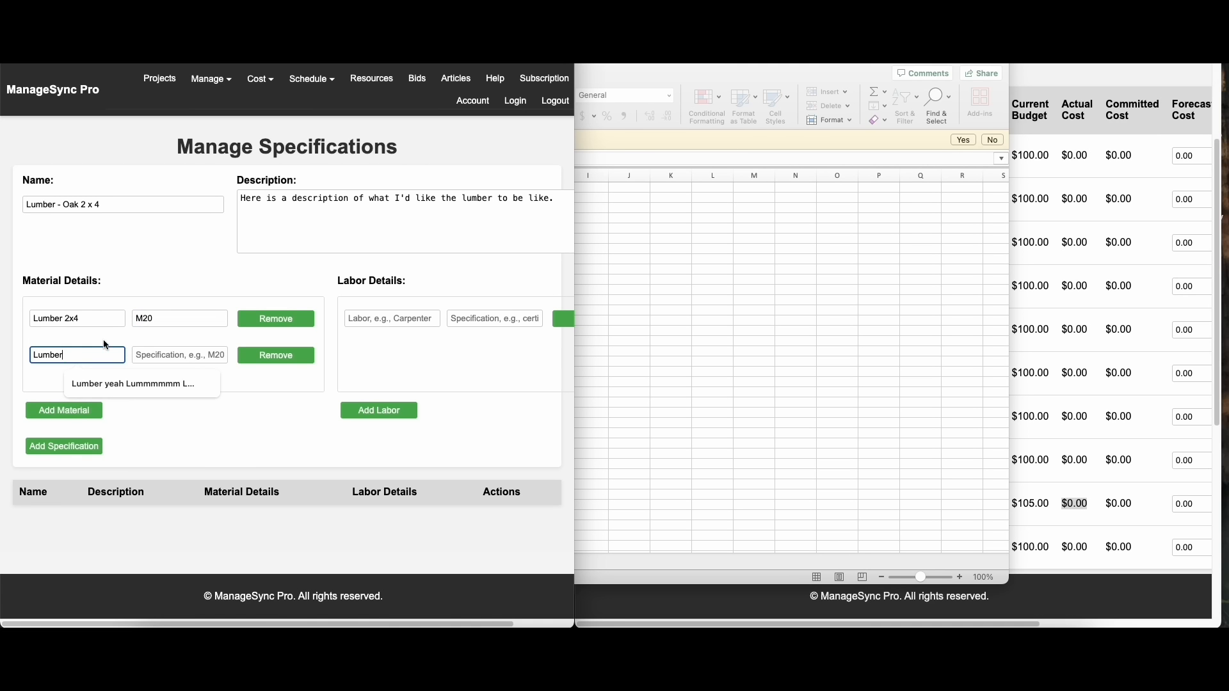
{"action": "left_click", "coordinate": [96, 318]}
{"action": "type", "text": "-6'"}
{"action": "left_click_drag", "start_coordinate": [96, 320], "coordinate": [14, 302]}
{"action": "triple_click", "coordinate": [104, 357]}
{"action": "type", "text": "Lumber 2x4-6'"}
{"action": "left_click", "coordinate": [171, 353]}
{"action": "type", "text": "M24"}
Enter the labor role Carpenter with the specification "state certified" and add the lumber specification
{"action": "left_click", "coordinate": [392, 319]}
{"action": "type", "text": "Carpenter"}
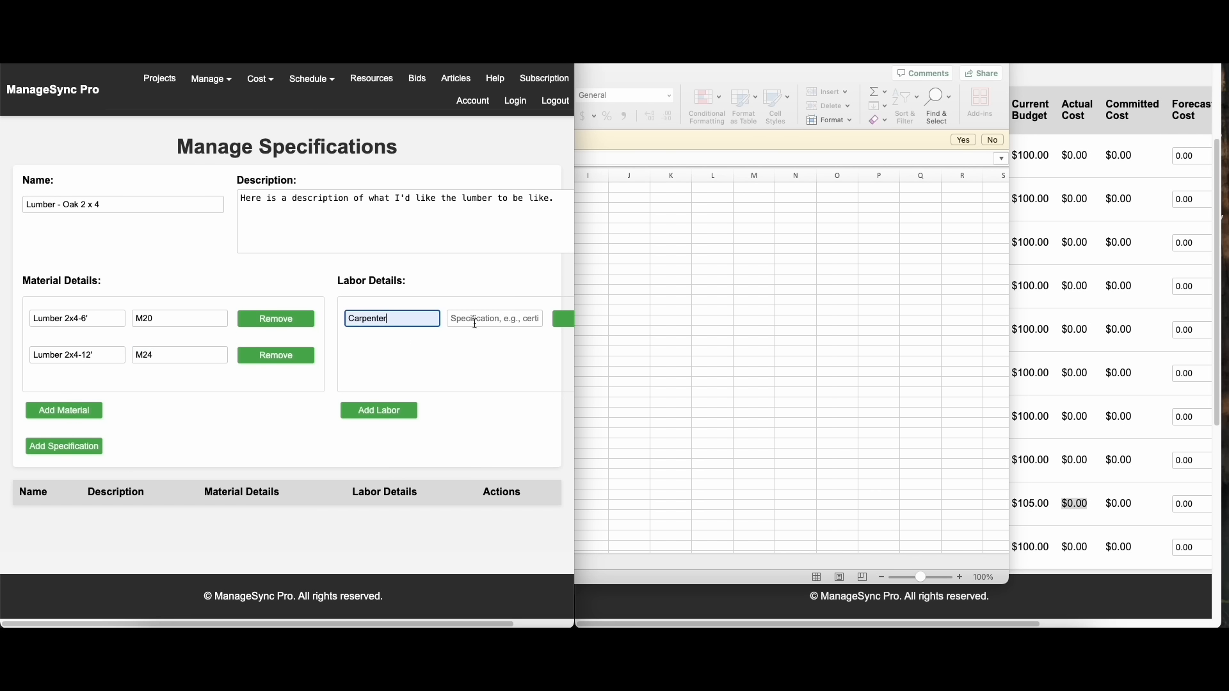
{"action": "left_click", "coordinate": [473, 320]}
{"action": "type", "text": "state certified"}
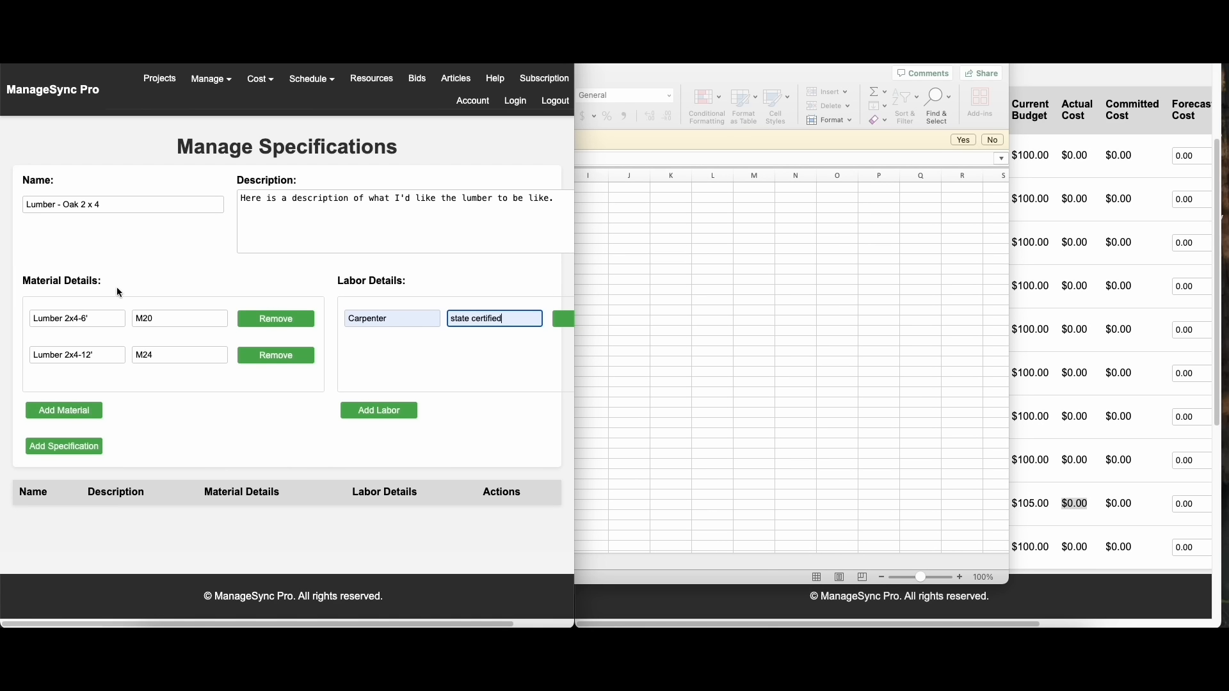
{"action": "left_click", "coordinate": [78, 451]}
Start a purchase order for project licHold3_proj2 with vendor licHold3_vend1 and enter its PO number
{"action": "mouse_move", "coordinate": [249, 81]}
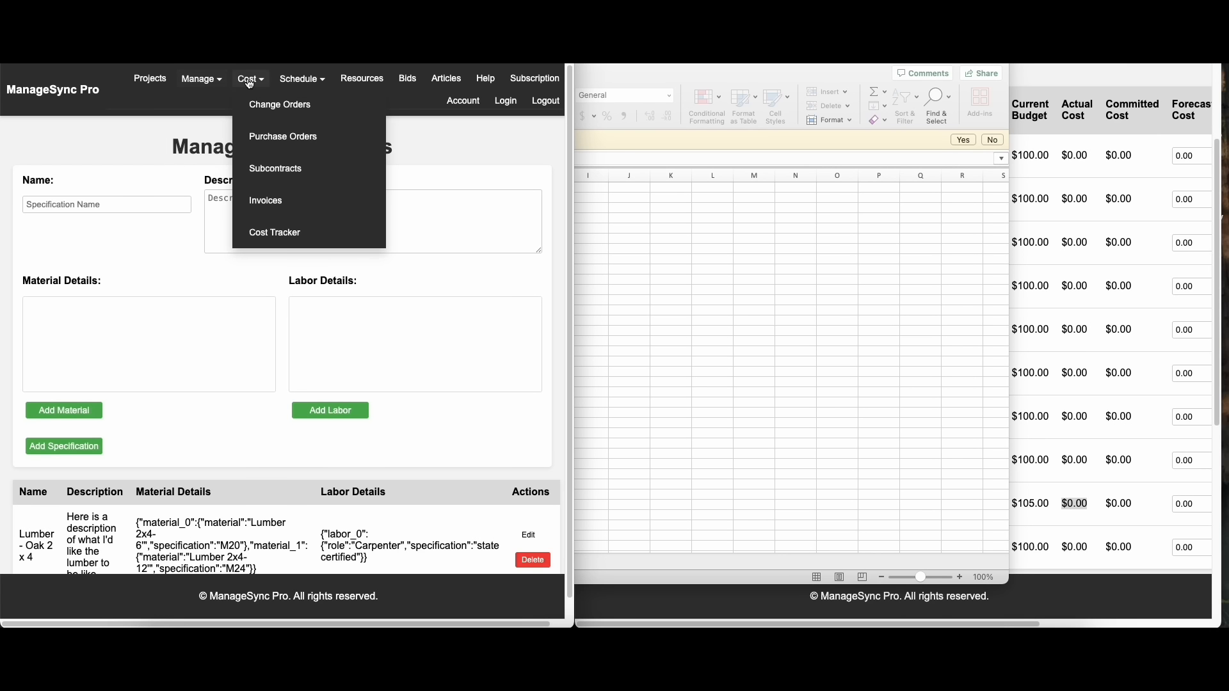
{"action": "left_click", "coordinate": [259, 133]}
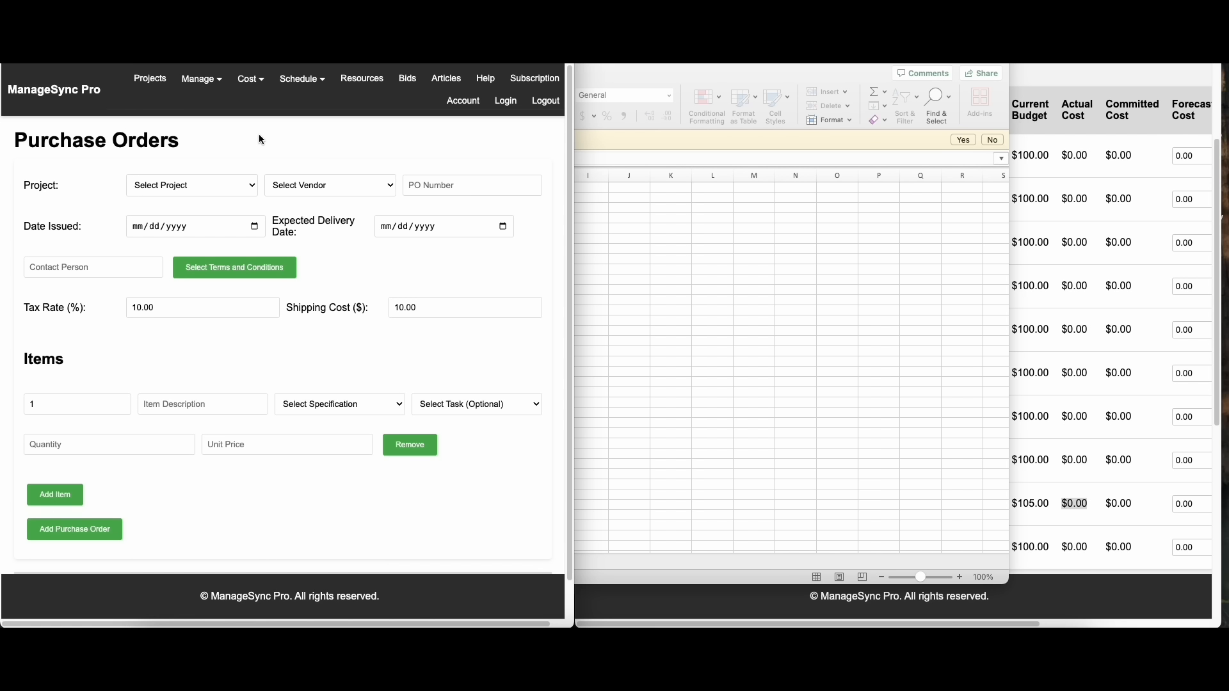
{"action": "left_click", "coordinate": [216, 185]}
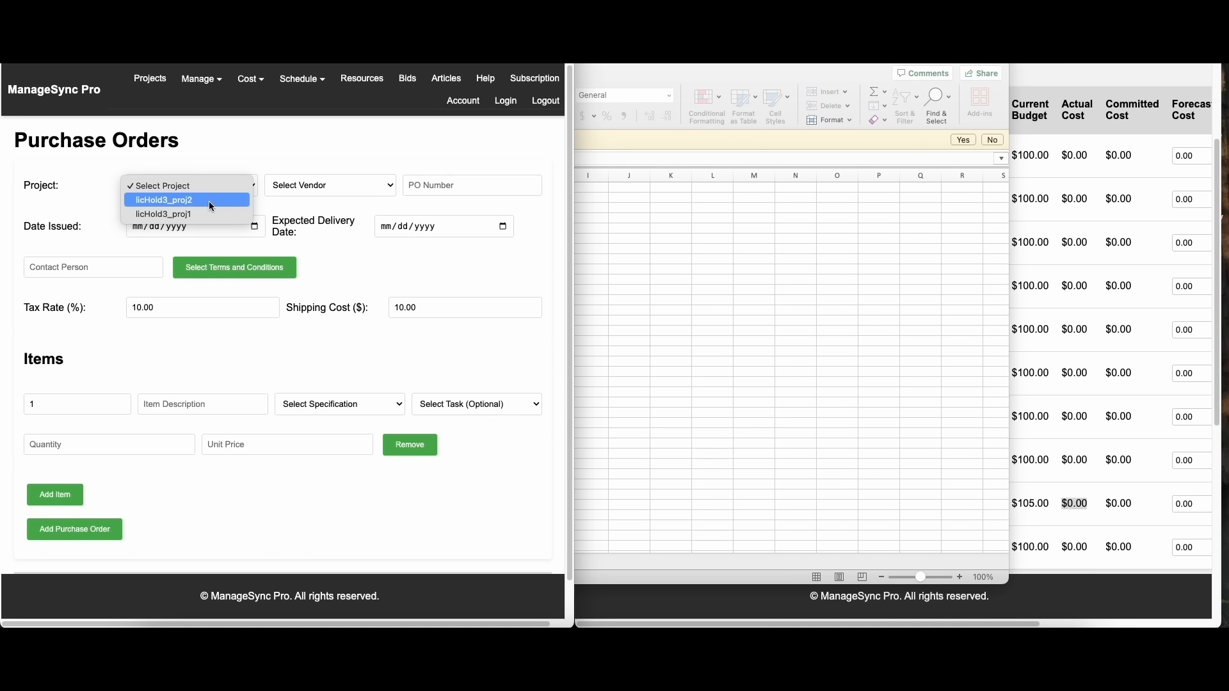
{"action": "left_click", "coordinate": [164, 200]}
{"action": "left_click", "coordinate": [365, 185]}
{"action": "left_click", "coordinate": [359, 202]}
{"action": "left_click", "coordinate": [460, 191]}
{"action": "type", "text": "PO-001"}
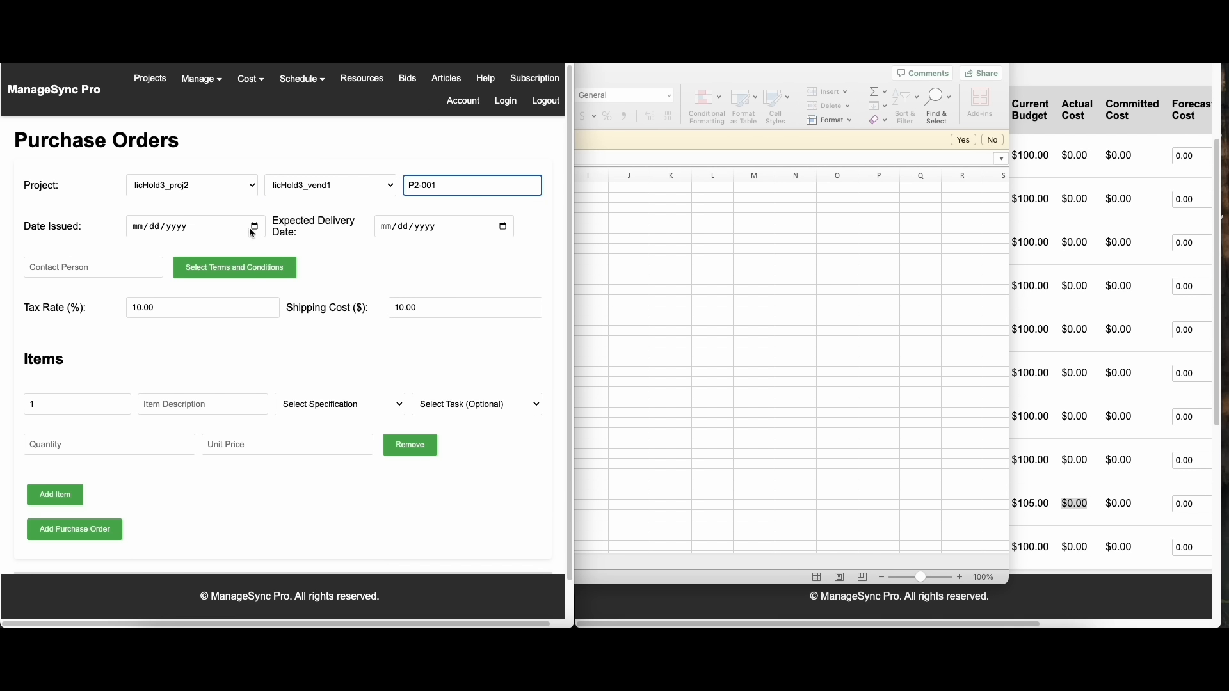
Set the issue date to 06/04/2025 and expected delivery to 06/10/2025, enter the contact person's name, and attach the Payment Terms 30 days conditions
{"action": "left_click", "coordinate": [253, 227]}
{"action": "left_click", "coordinate": [502, 227]}
{"action": "left_click", "coordinate": [425, 312]}
{"action": "left_click", "coordinate": [94, 268]}
{"action": "type", "text": "Joan Smith"}
{"action": "left_click", "coordinate": [216, 270]}
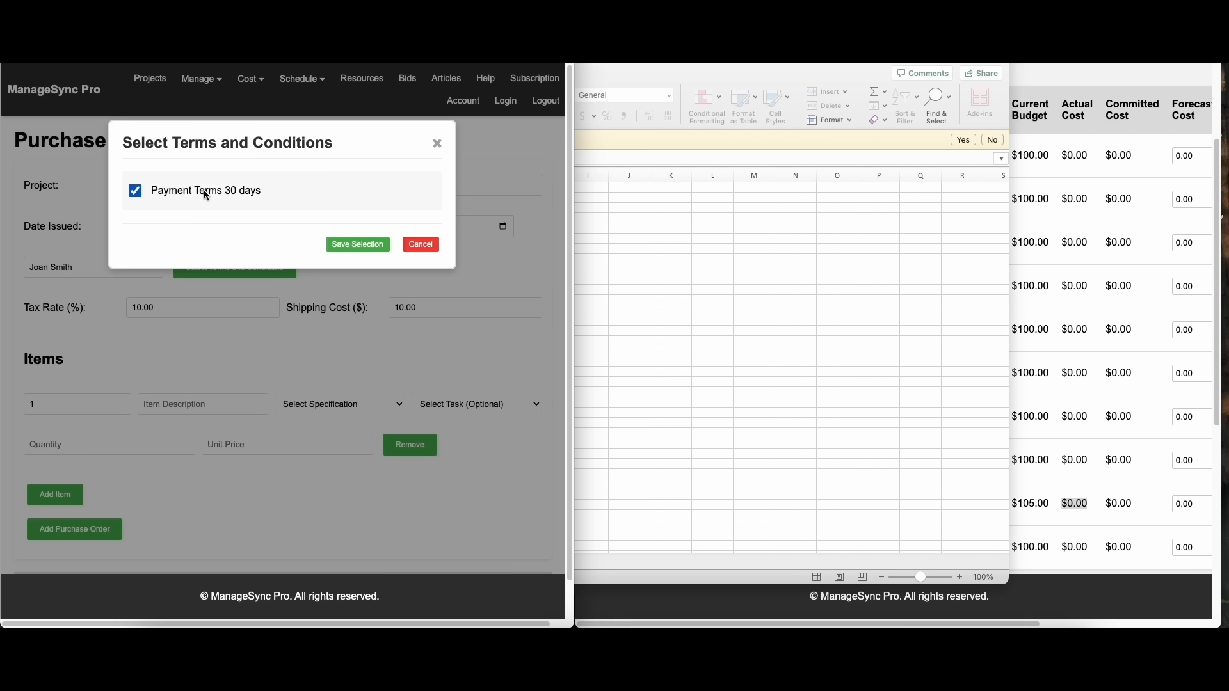
{"action": "left_click", "coordinate": [356, 249]}
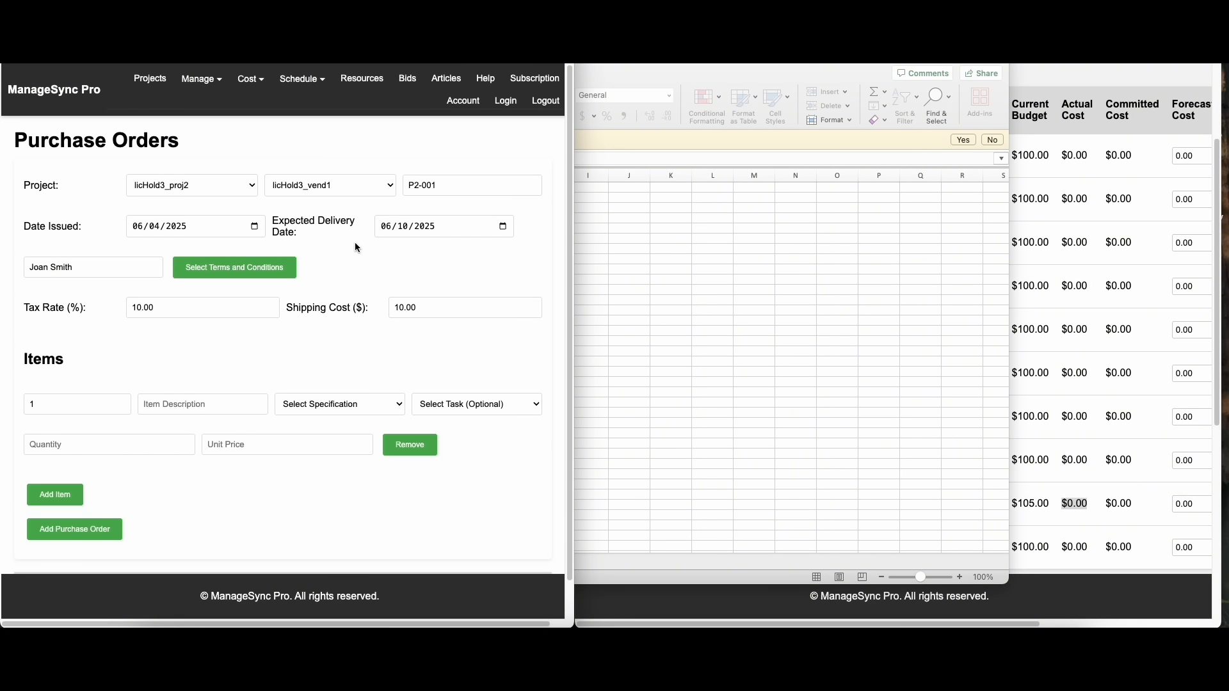
Set the purchase order's tax rate to 2% and its shipping cost to $2
{"action": "left_click_drag", "start_coordinate": [158, 308], "coordinate": [91, 304]}
{"action": "type", "text": "2"}
{"action": "key", "text": "Tab"}
{"action": "type", "text": "2"}
Describe item 1 as "Lumber - 2x4, 6' lengths" and assign it the Lumber - Oak 2 x 4 specification and the Example multi predecessor task
{"action": "left_click", "coordinate": [183, 405]}
{"action": "type", "text": "Lumber - "}
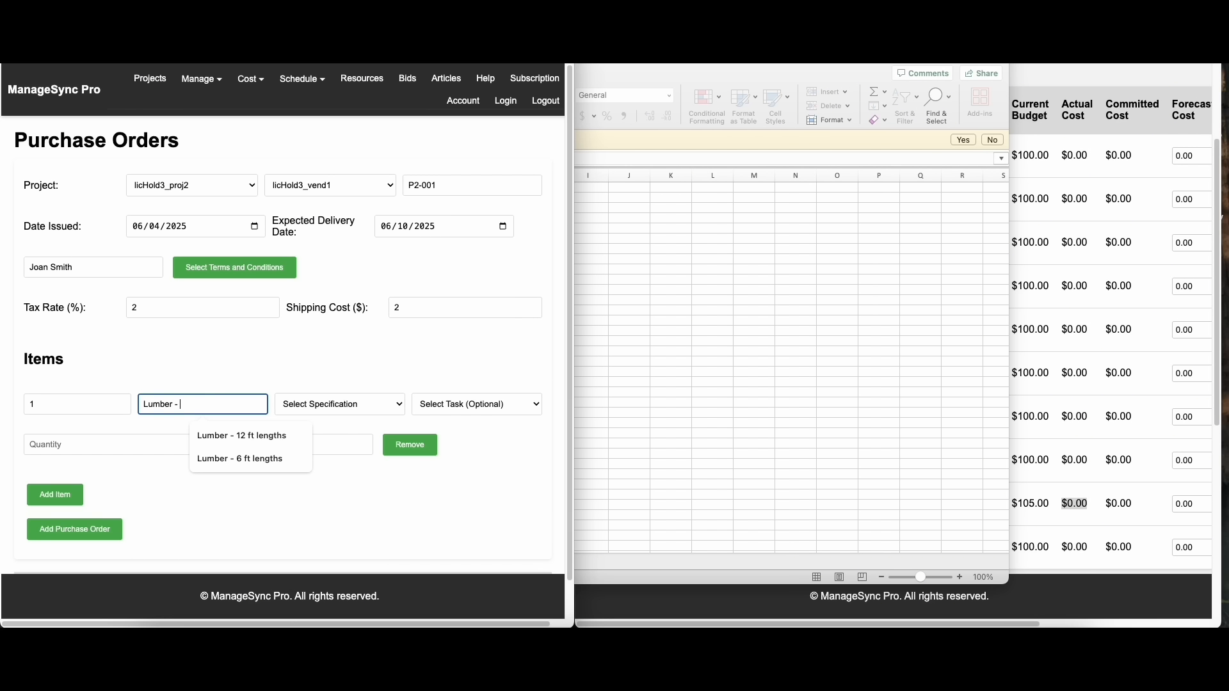
{"action": "type", "text": "2x4, 6' lengths"}
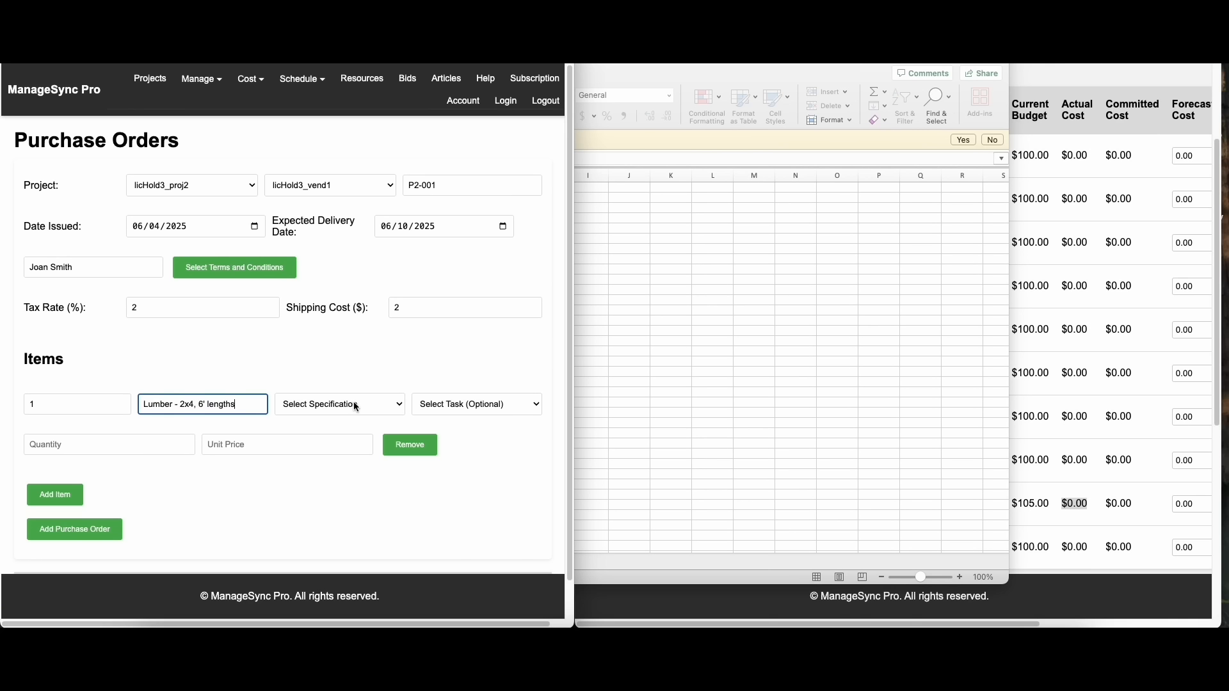
{"action": "left_click", "coordinate": [356, 407]}
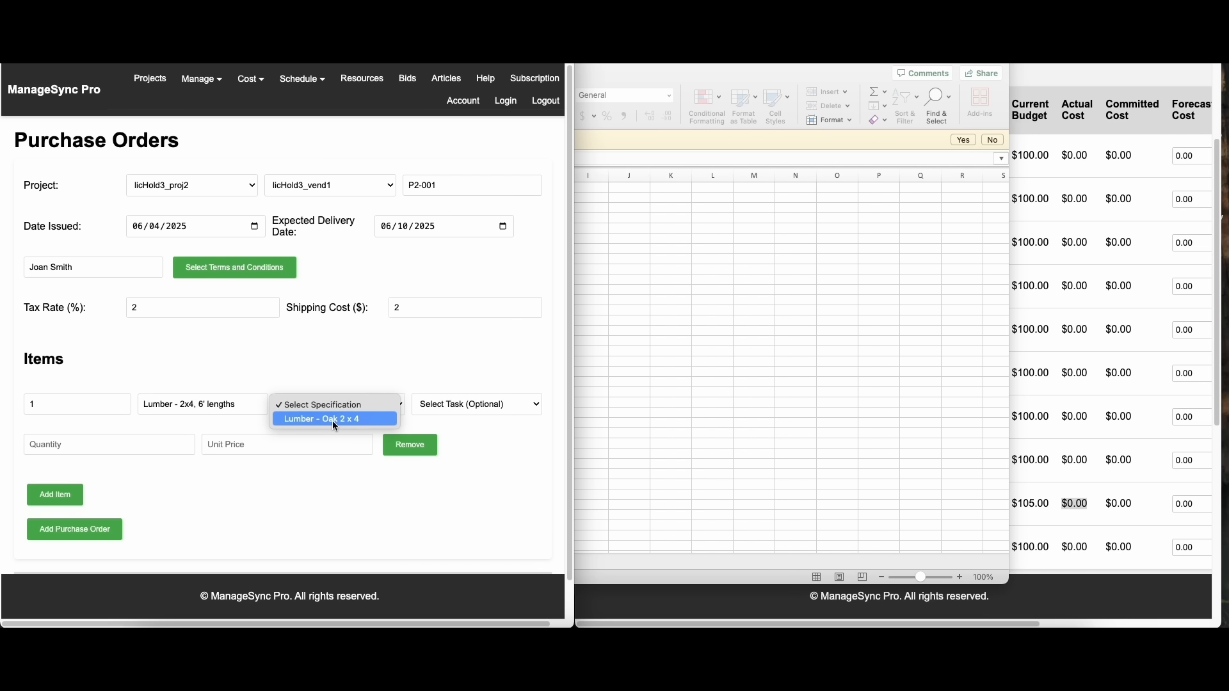
{"action": "left_click", "coordinate": [333, 419]}
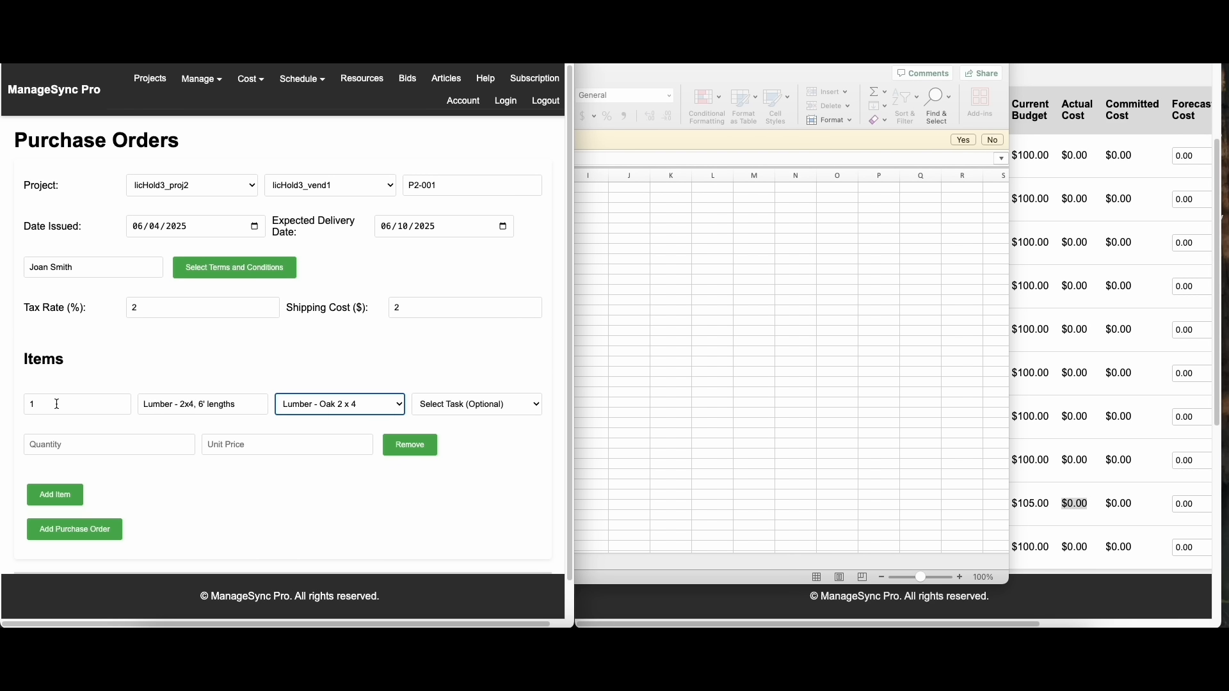
{"action": "left_click", "coordinate": [492, 406]}
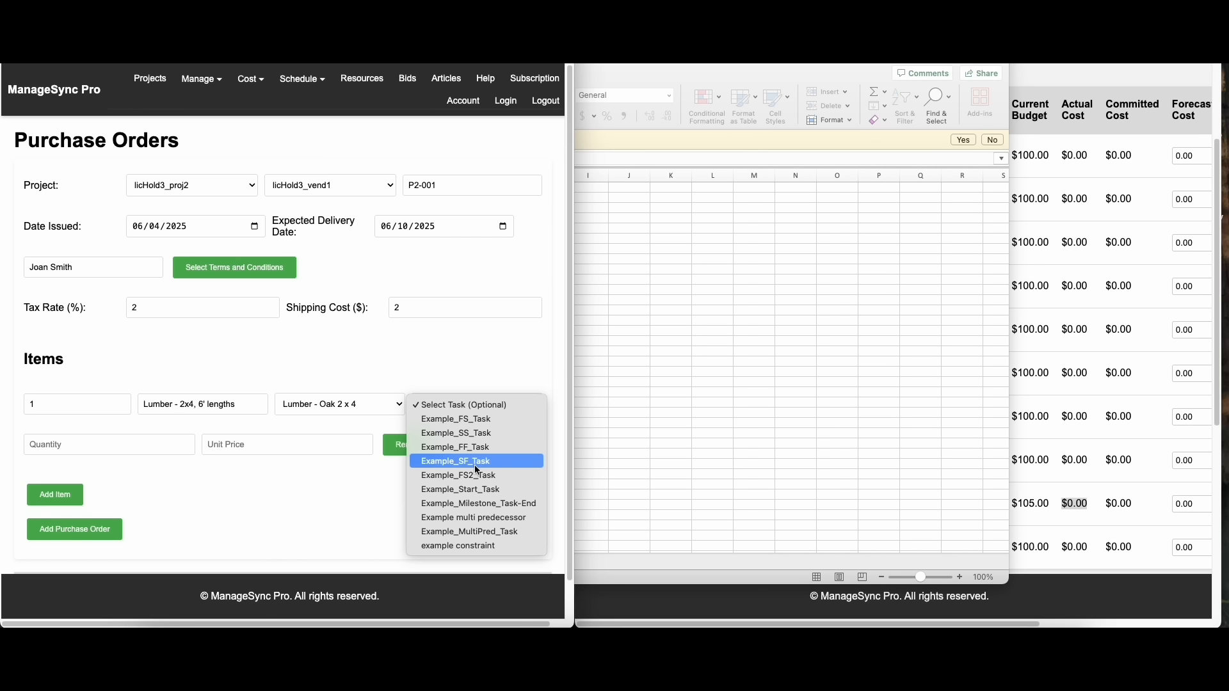
{"action": "left_click", "coordinate": [493, 522]}
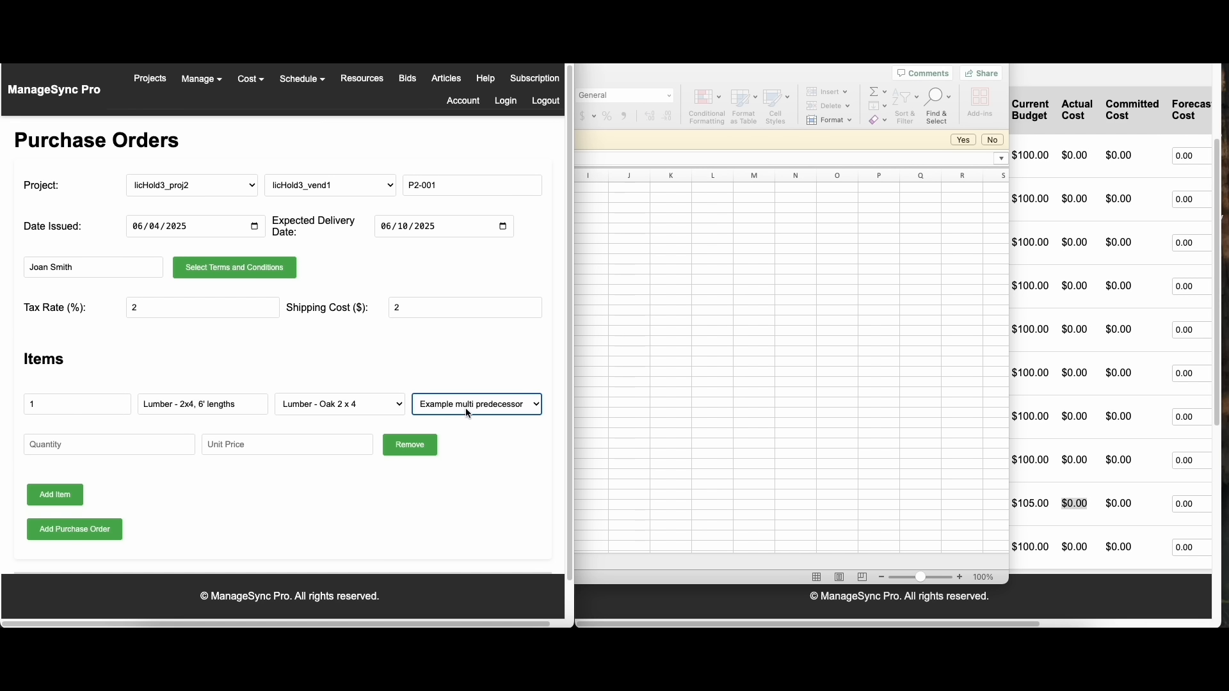
Set the lumber item's quantity to 1 and its unit price to 2
{"action": "left_click", "coordinate": [185, 445]}
{"action": "type", "text": "1"}
{"action": "key", "text": "Tab"}
{"action": "type", "text": "2"}
Append a blank second item line and submit the purchase order
{"action": "left_click", "coordinate": [54, 495]}
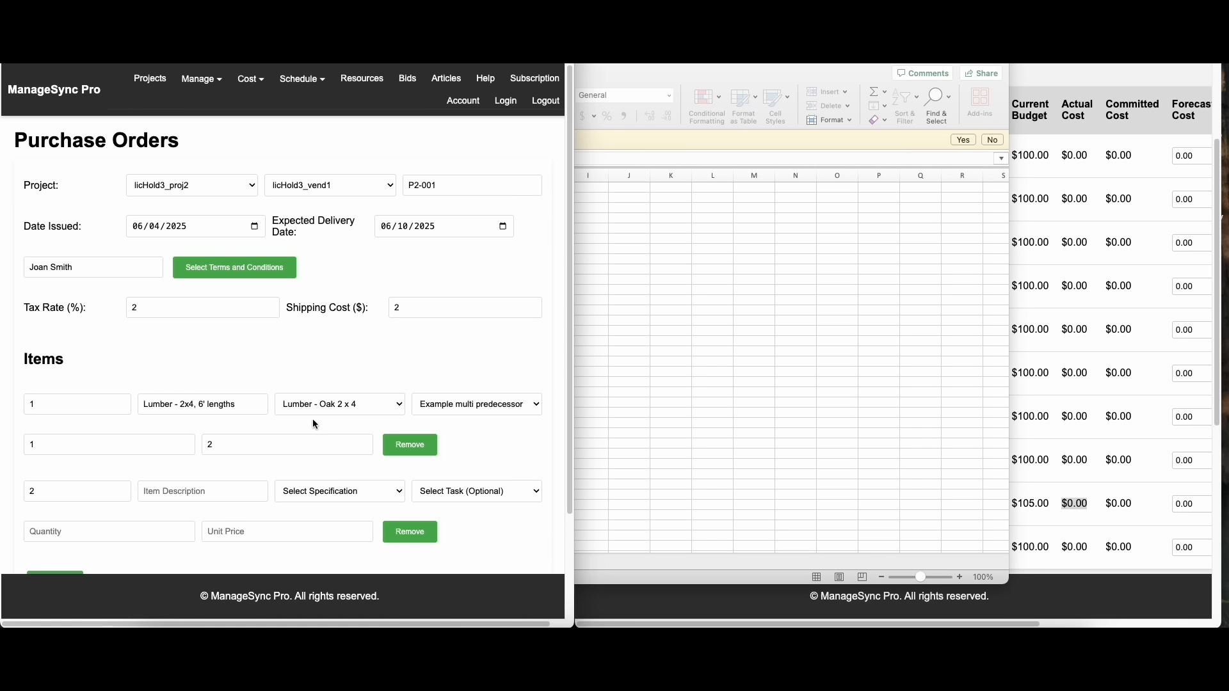
{"action": "scroll", "coordinate": [319, 420], "scroll_direction": "down", "scroll_amount": 3}
{"action": "left_click", "coordinate": [75, 491]}
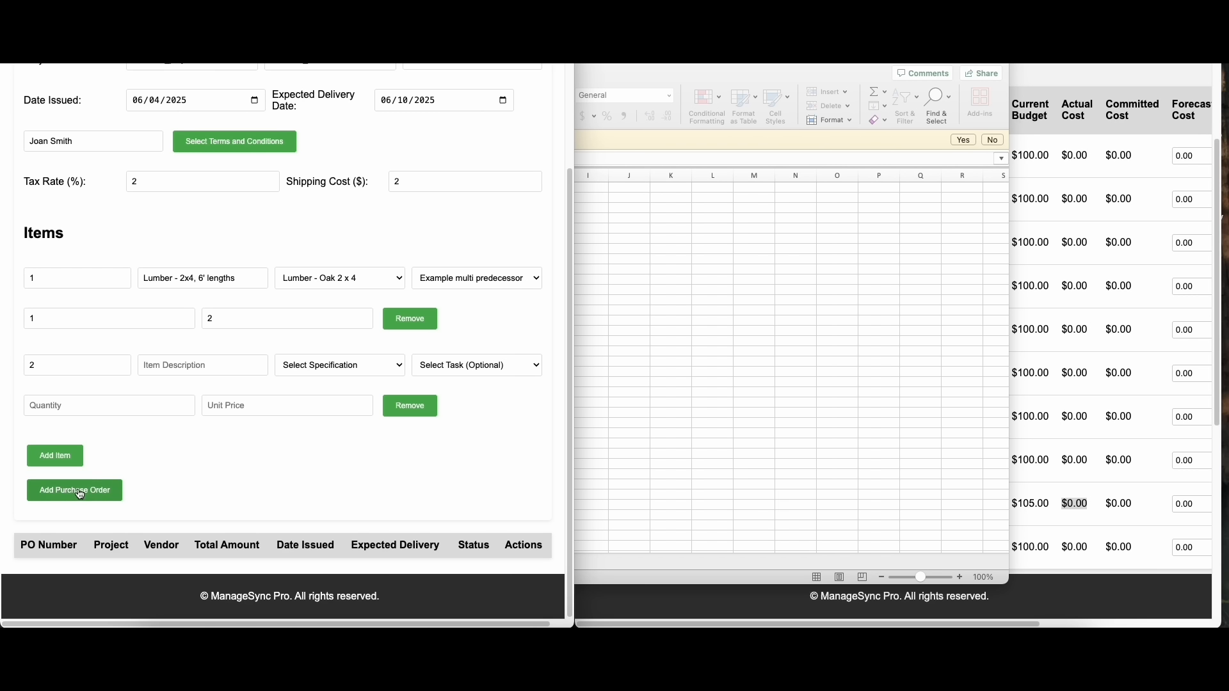
Review the new purchase order's summary and line items, and locate the Example multi predecessor task in the task-level financials
{"action": "scroll", "coordinate": [266, 389], "scroll_direction": "down", "scroll_amount": 3}
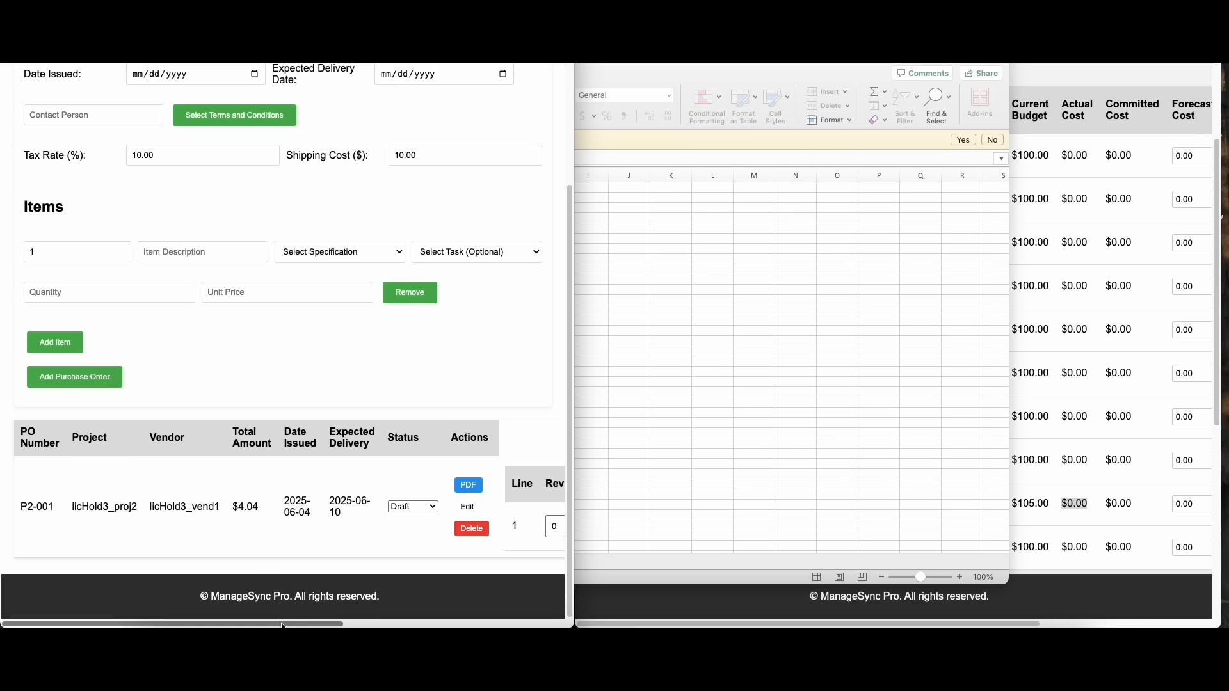
{"action": "left_click_drag", "start_coordinate": [302, 624], "coordinate": [525, 624]}
{"action": "left_click", "coordinate": [618, 604]}
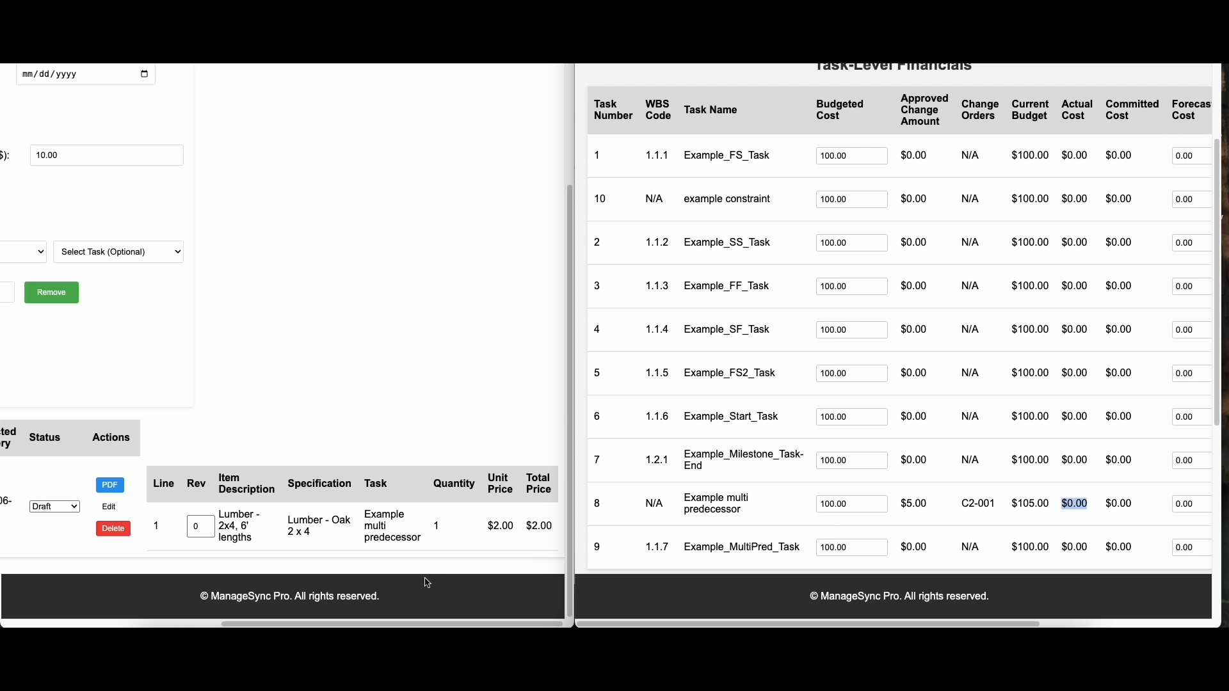
{"action": "left_click", "coordinate": [408, 625]}
{"action": "left_click_drag", "start_coordinate": [407, 624], "coordinate": [182, 624]}
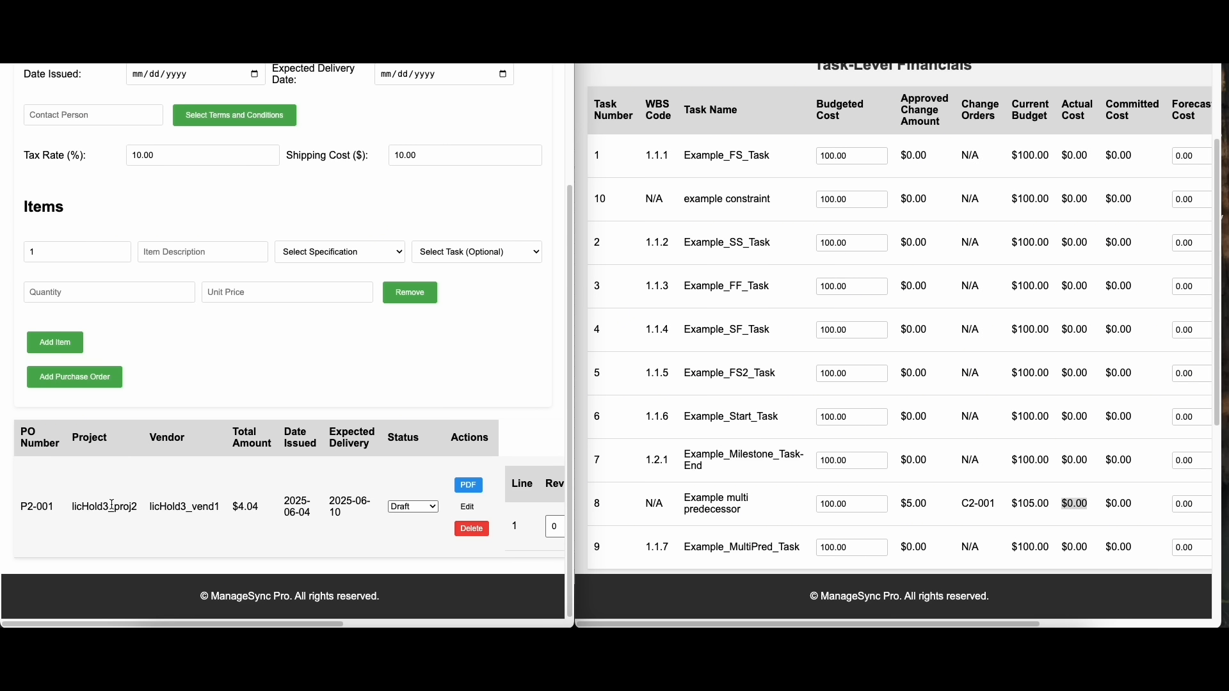
{"action": "scroll", "coordinate": [112, 505], "scroll_direction": "up", "scroll_amount": 1}
{"action": "left_click", "coordinate": [699, 504]}
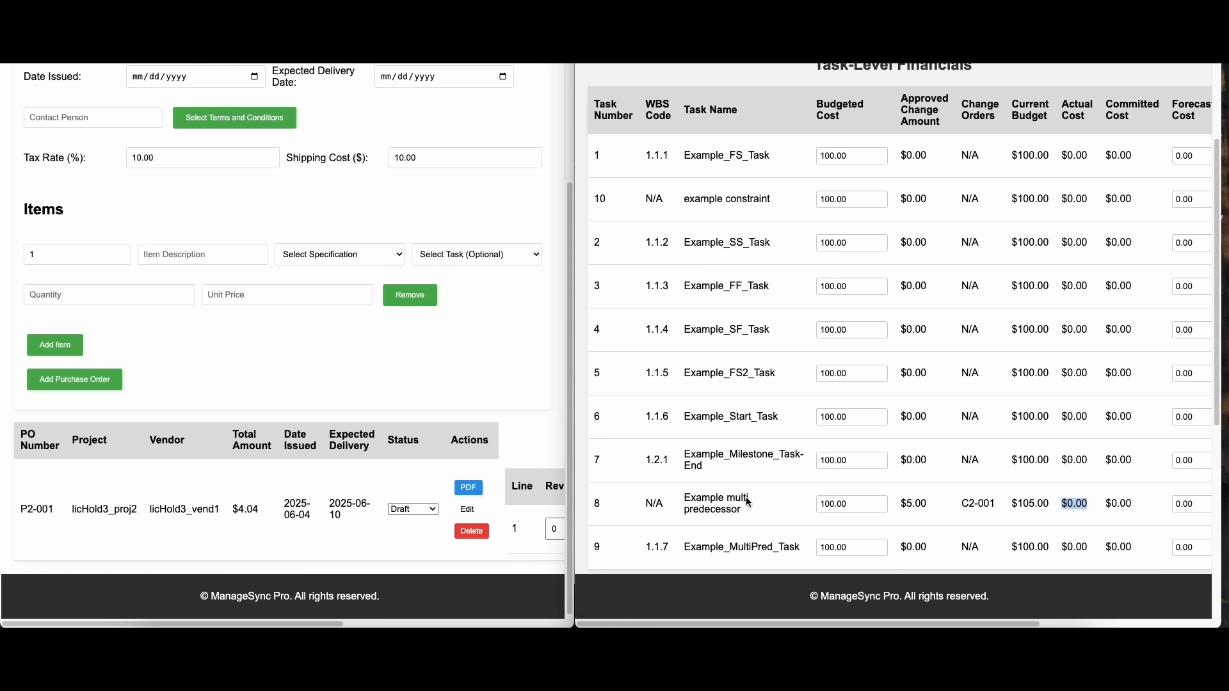
{"action": "left_click_drag", "start_coordinate": [703, 498], "coordinate": [740, 510]}
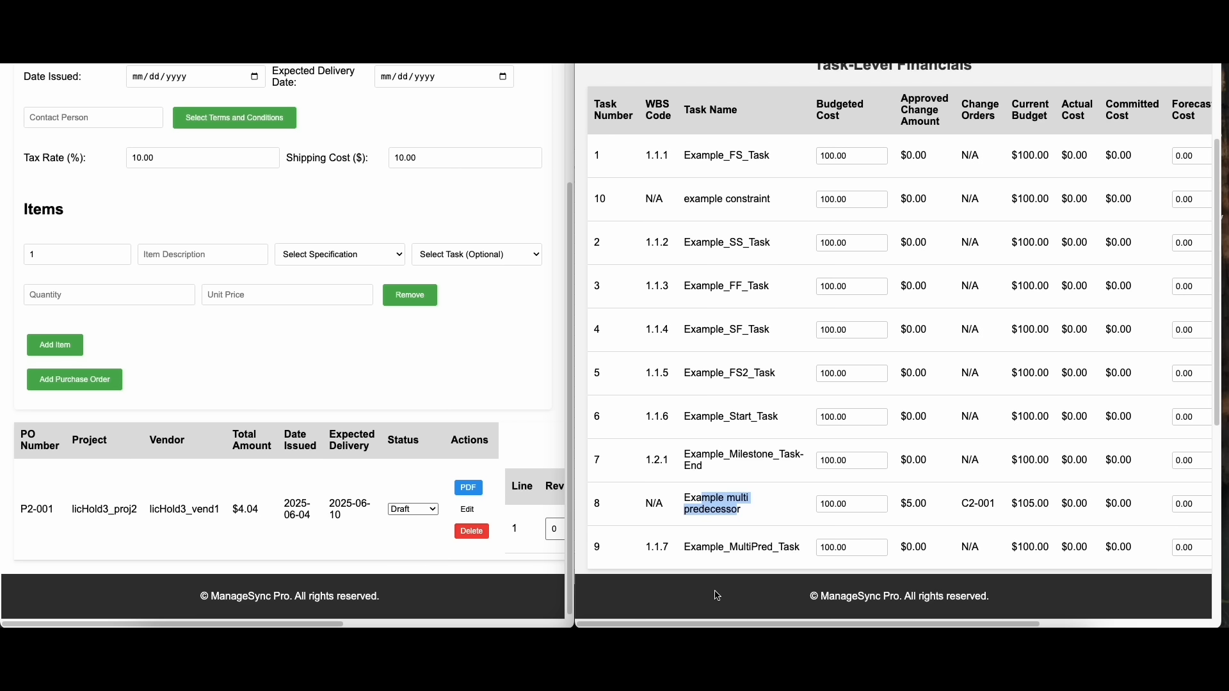
Change the new purchase order's status to Issued
{"action": "left_click", "coordinate": [435, 514]}
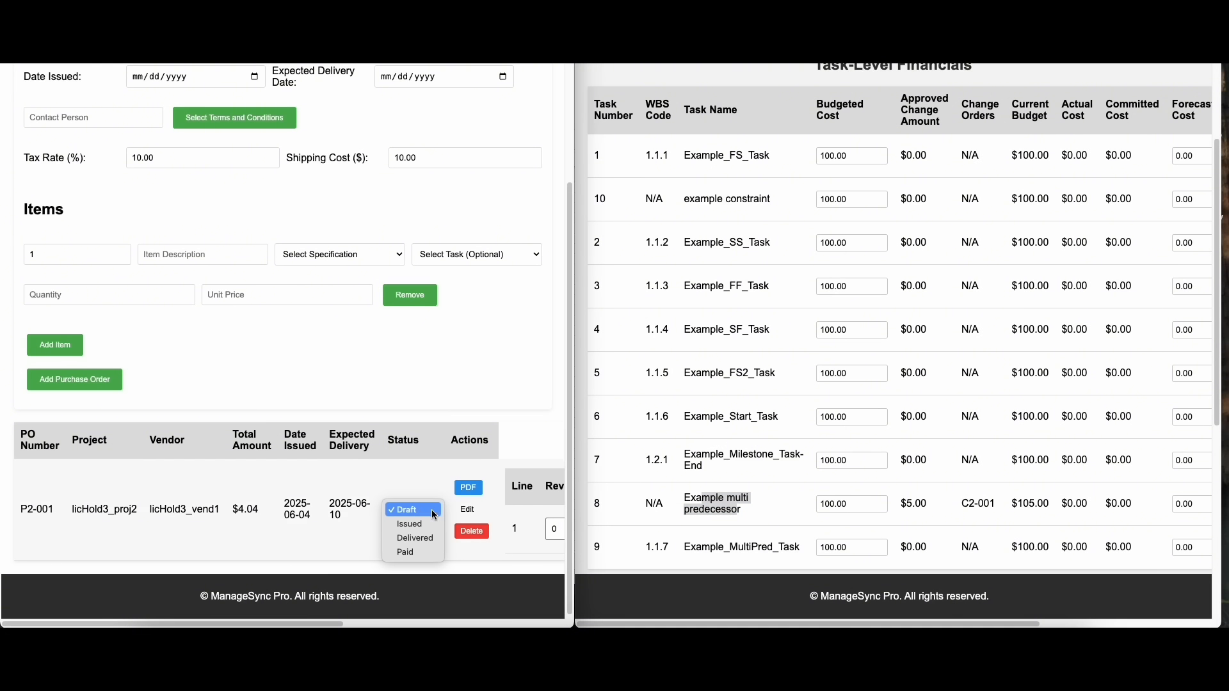
{"action": "left_click", "coordinate": [419, 525]}
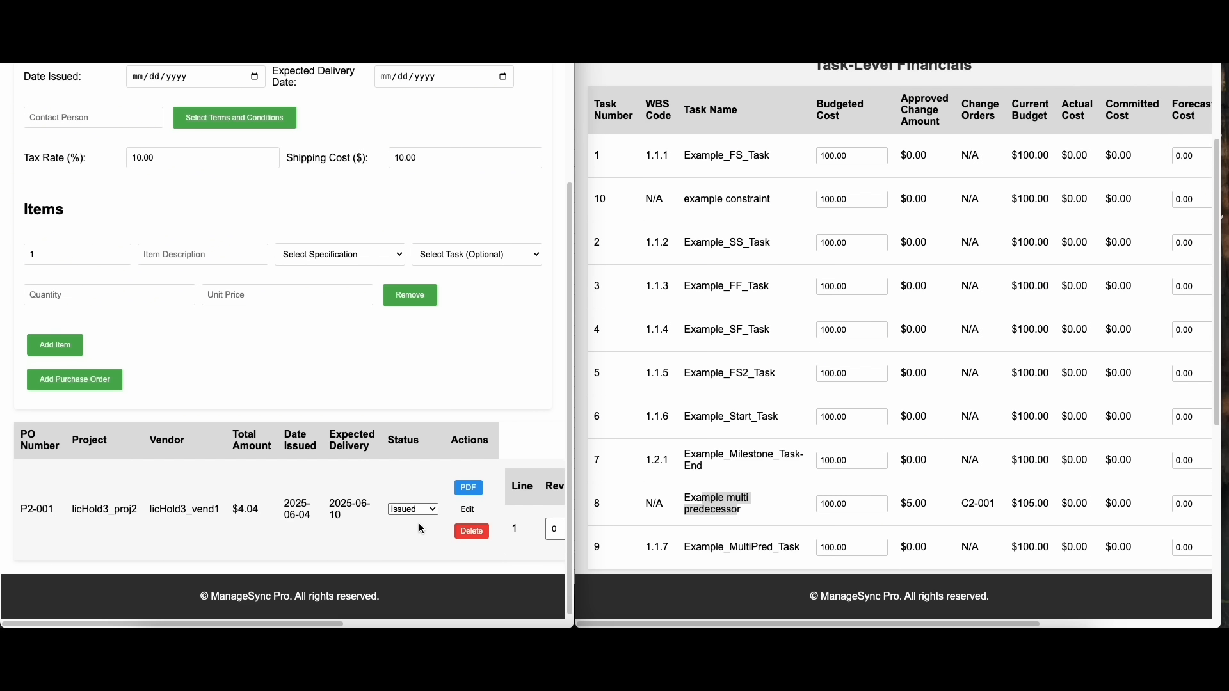
{"action": "left_click_drag", "start_coordinate": [328, 624], "coordinate": [374, 624]}
Refresh the Financial Overview and check the committed cost of the Example multi predecessor task
{"action": "left_click", "coordinate": [1084, 502]}
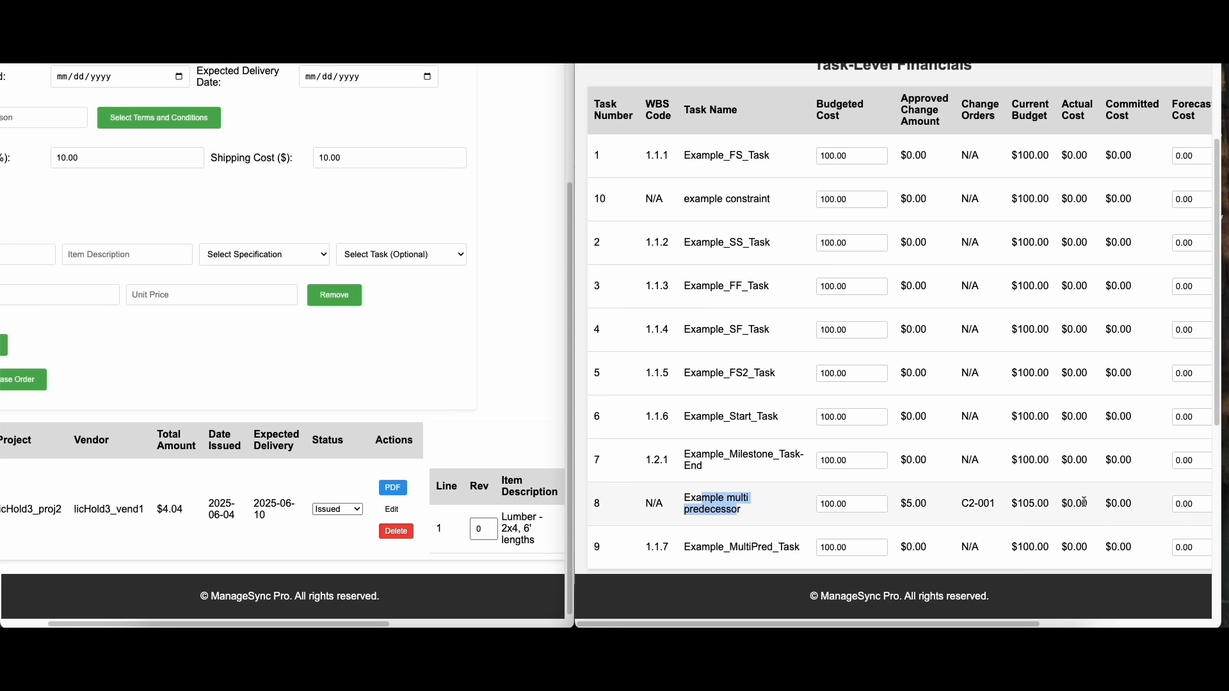
{"action": "double_click", "coordinate": [1108, 504]}
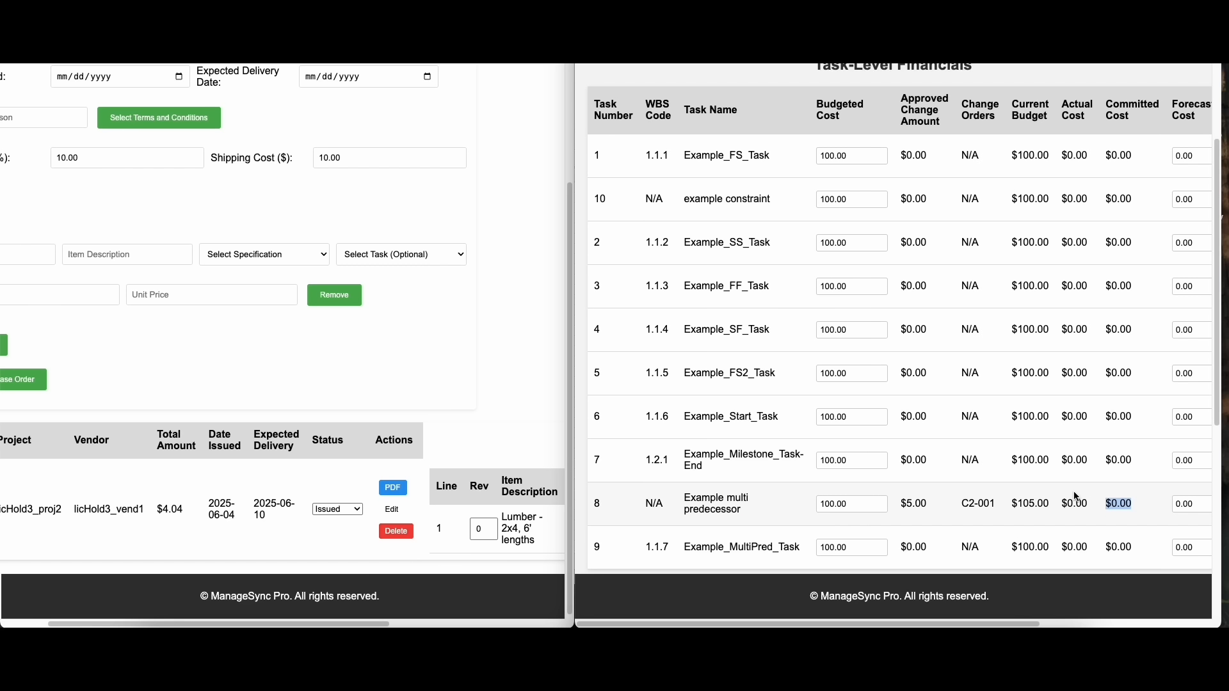
{"action": "scroll", "coordinate": [1075, 497], "scroll_direction": "up", "scroll_amount": 2}
{"action": "scroll", "coordinate": [1122, 430], "scroll_direction": "down", "scroll_amount": 6}
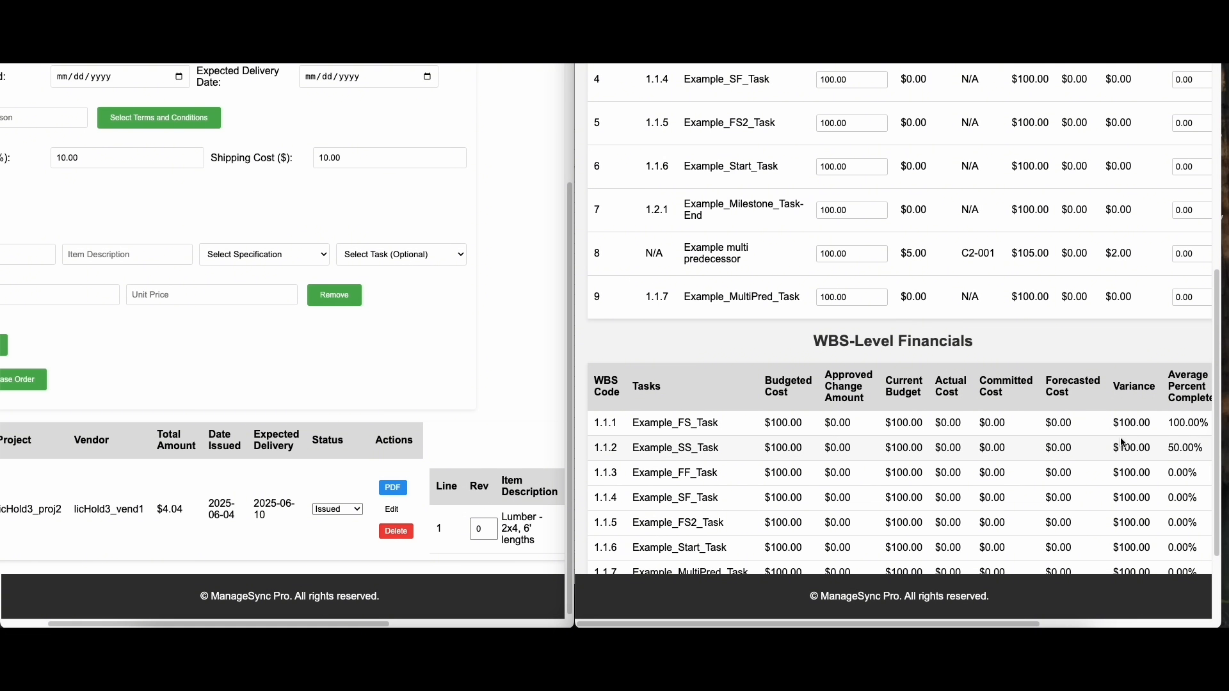
Compare the Example multi predecessor task's committed cost with the purchase order's line total, and view the order's status options and the task's actual cost
{"action": "scroll", "coordinate": [1126, 442], "scroll_direction": "up", "scroll_amount": 3}
{"action": "left_click_drag", "start_coordinate": [1138, 464], "coordinate": [1101, 463]}
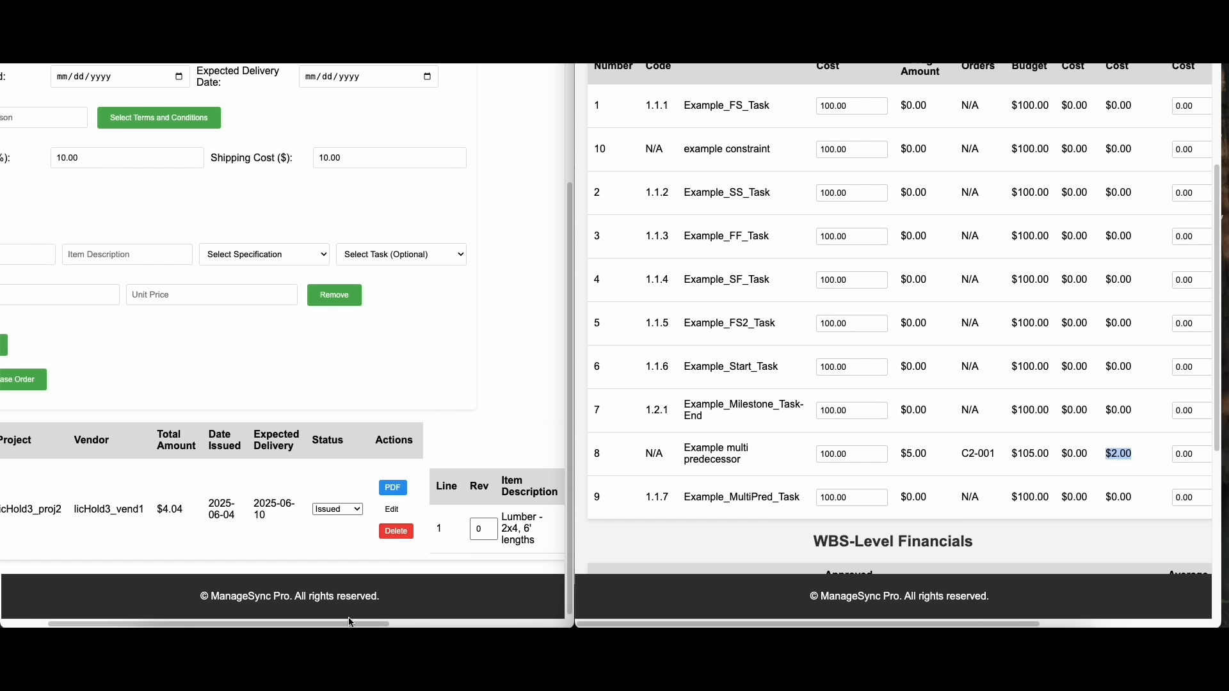
{"action": "left_click_drag", "start_coordinate": [370, 623], "coordinate": [542, 623]}
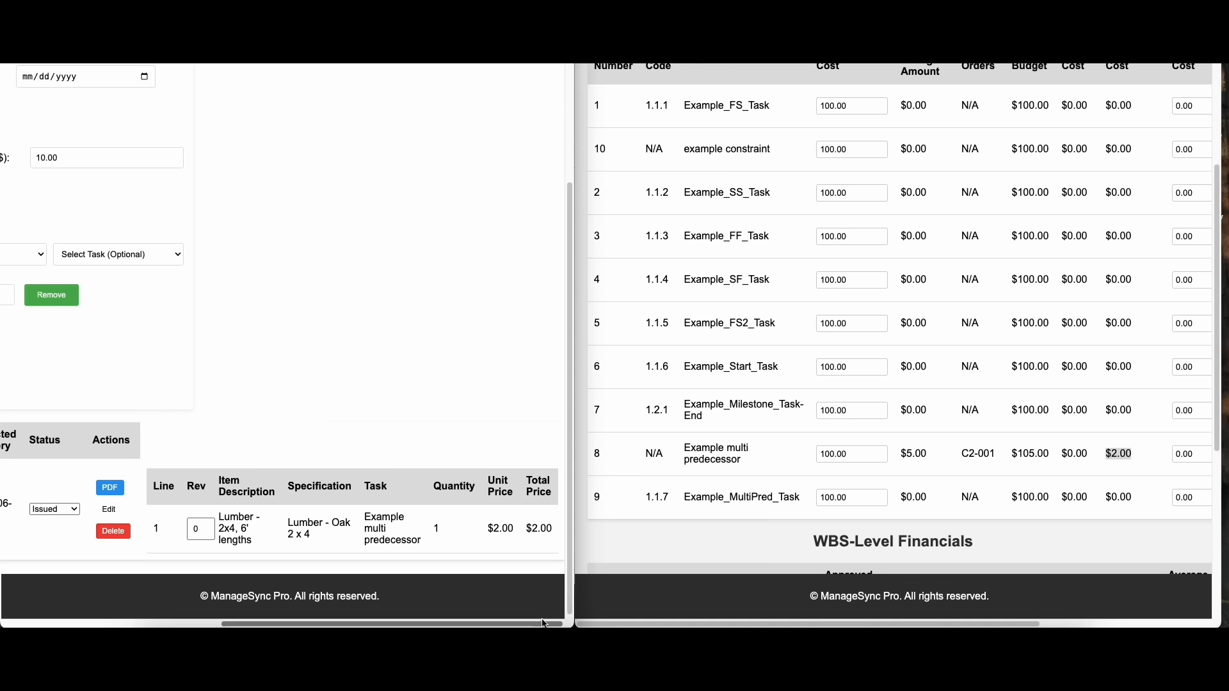
{"action": "left_click_drag", "start_coordinate": [554, 534], "coordinate": [475, 535]}
{"action": "left_click", "coordinate": [415, 508]}
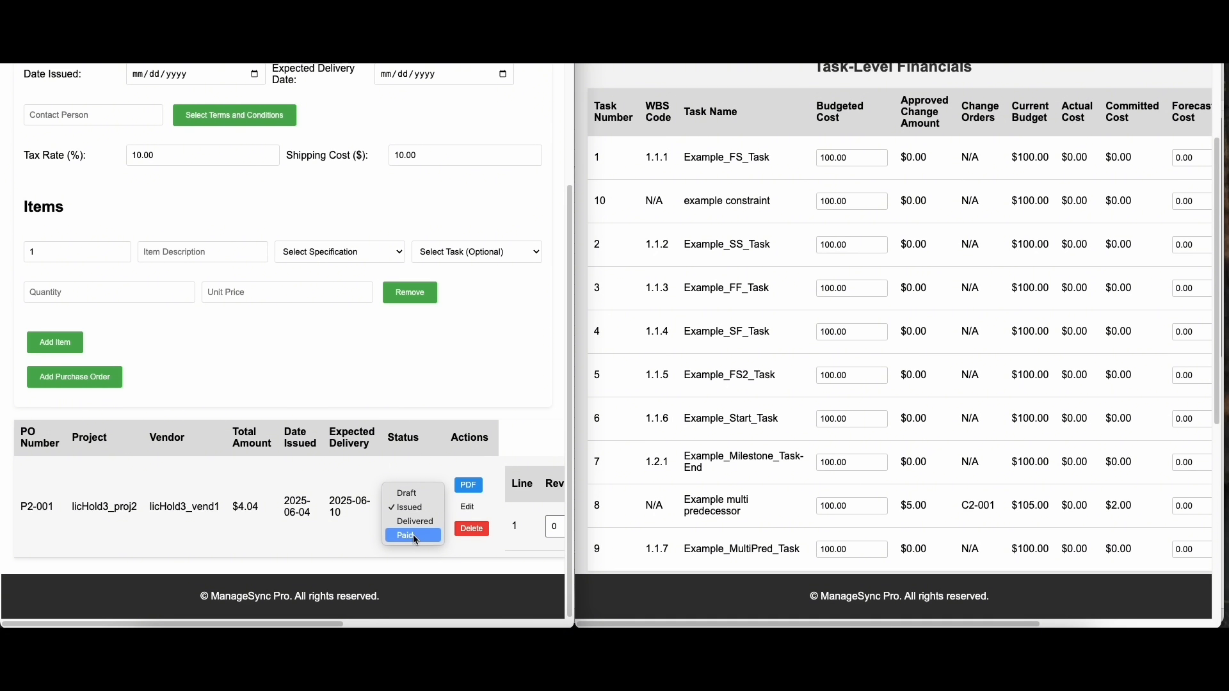
{"action": "left_click_drag", "start_coordinate": [1133, 506], "coordinate": [1064, 506]}
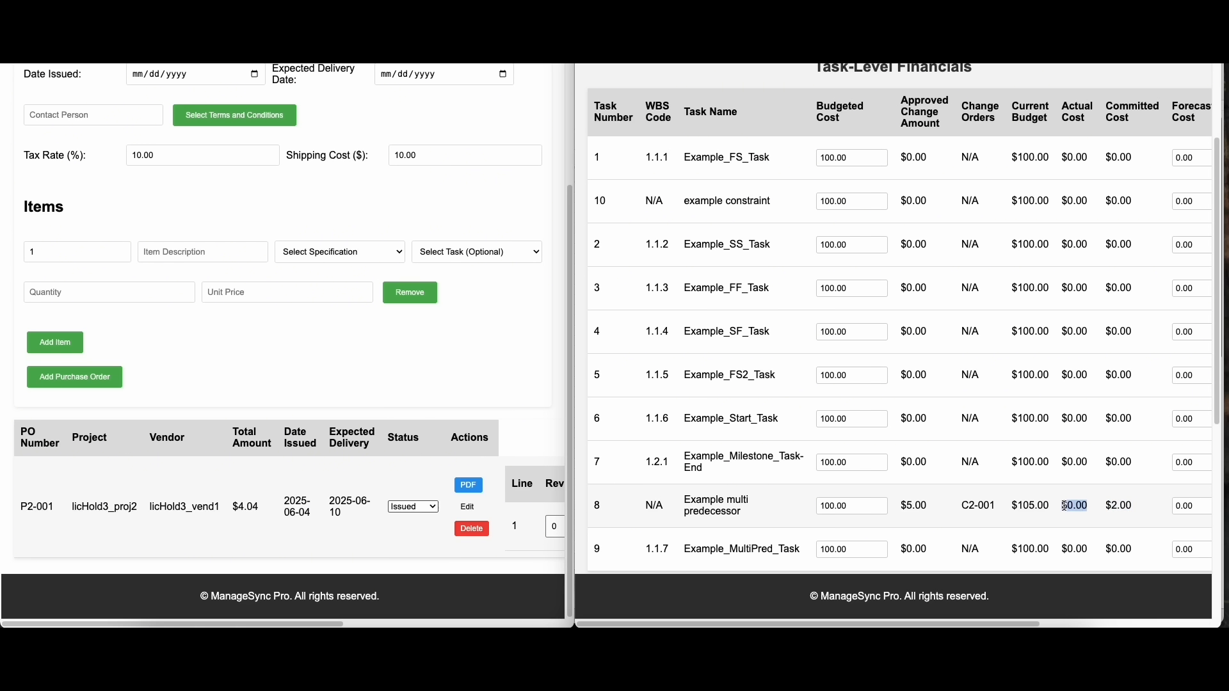
Set the Example multi predecessor task's forecasted cost to 110 and check its variance
{"action": "left_click_drag", "start_coordinate": [983, 622], "coordinate": [1156, 623]}
{"action": "left_click_drag", "start_coordinate": [966, 505], "coordinate": [932, 510]}
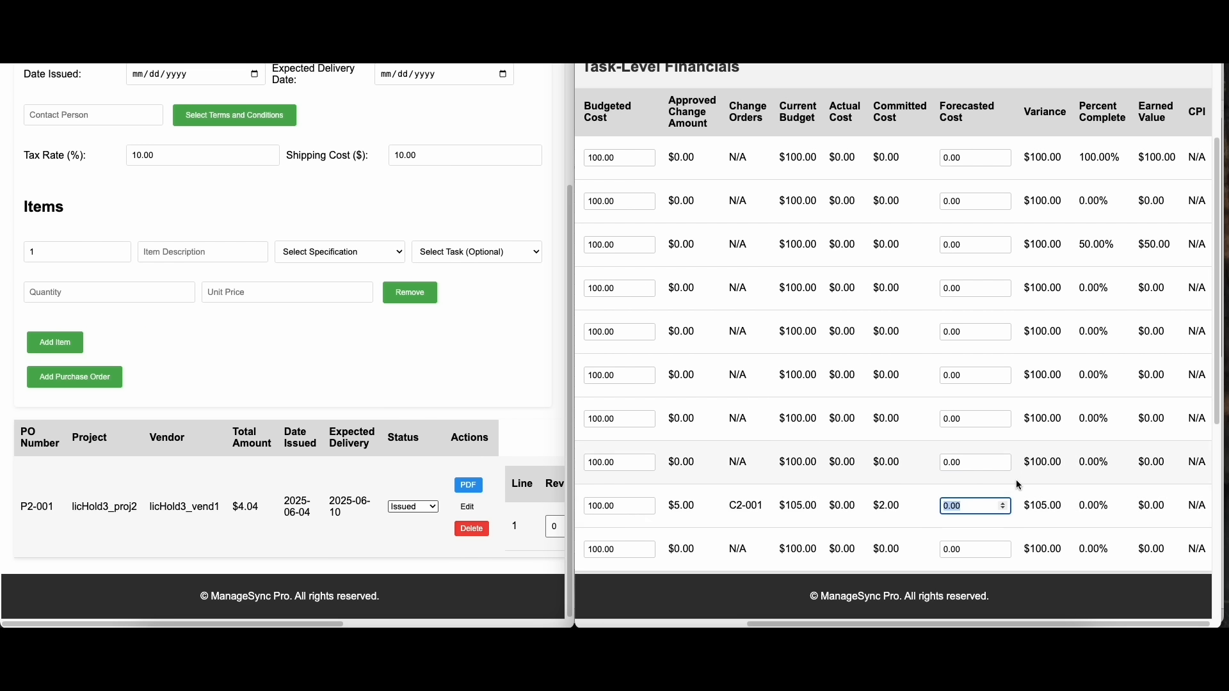
{"action": "type", "text": "110"}
{"action": "left_click", "coordinate": [1162, 520]}
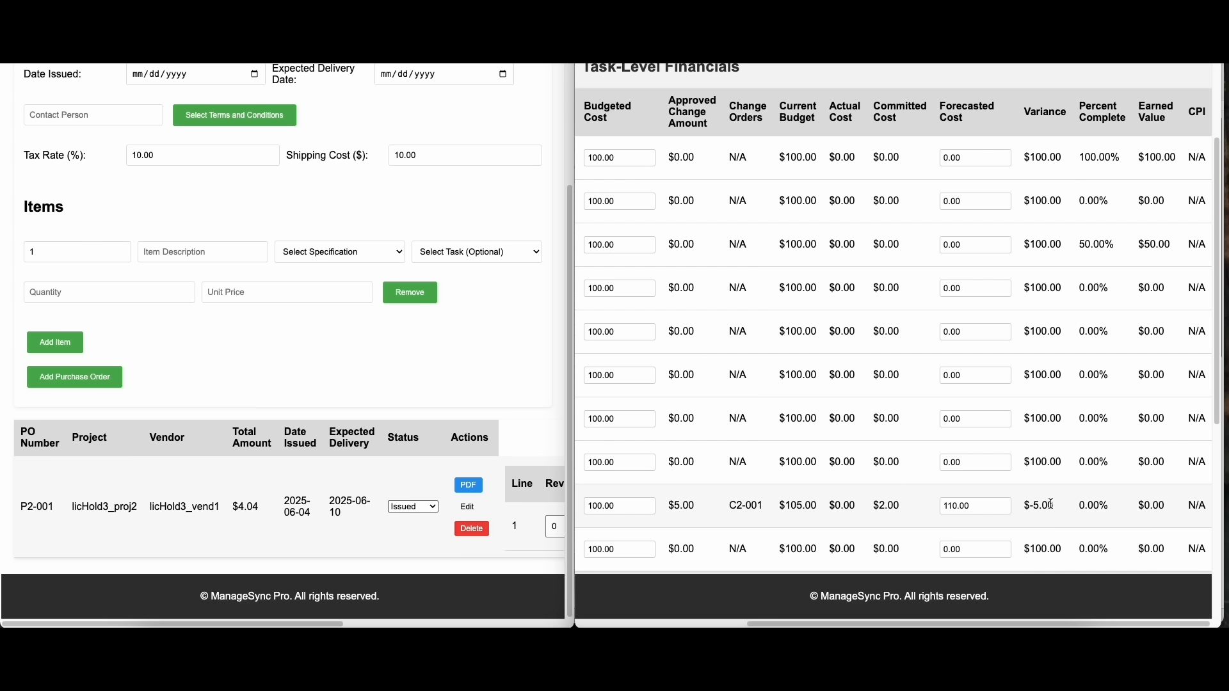
{"action": "left_click_drag", "start_coordinate": [1064, 511], "coordinate": [1024, 510]}
Examine the percent complete, earned value, actual cost and CPI of Example_FS_Task, and the percent complete of Example_SS_Task
{"action": "left_click_drag", "start_coordinate": [1121, 174], "coordinate": [1077, 156]}
{"action": "left_click_drag", "start_coordinate": [1120, 243], "coordinate": [1076, 244]}
{"action": "left_click", "coordinate": [1172, 510]}
{"action": "left_click_drag", "start_coordinate": [1181, 161], "coordinate": [1146, 159]}
{"action": "left_click", "coordinate": [1083, 157]}
{"action": "left_click_drag", "start_coordinate": [1175, 158], "coordinate": [1144, 158]}
{"action": "mouse_move", "coordinate": [1198, 114]}
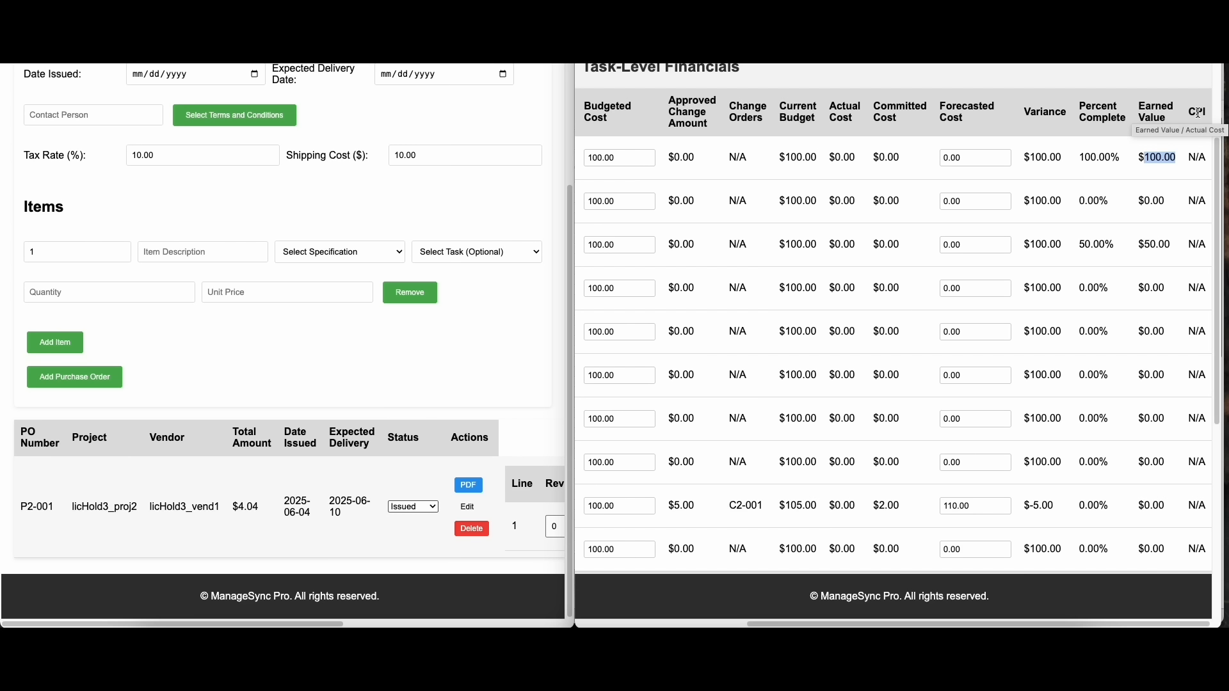
{"action": "left_click_drag", "start_coordinate": [861, 158], "coordinate": [812, 158]}
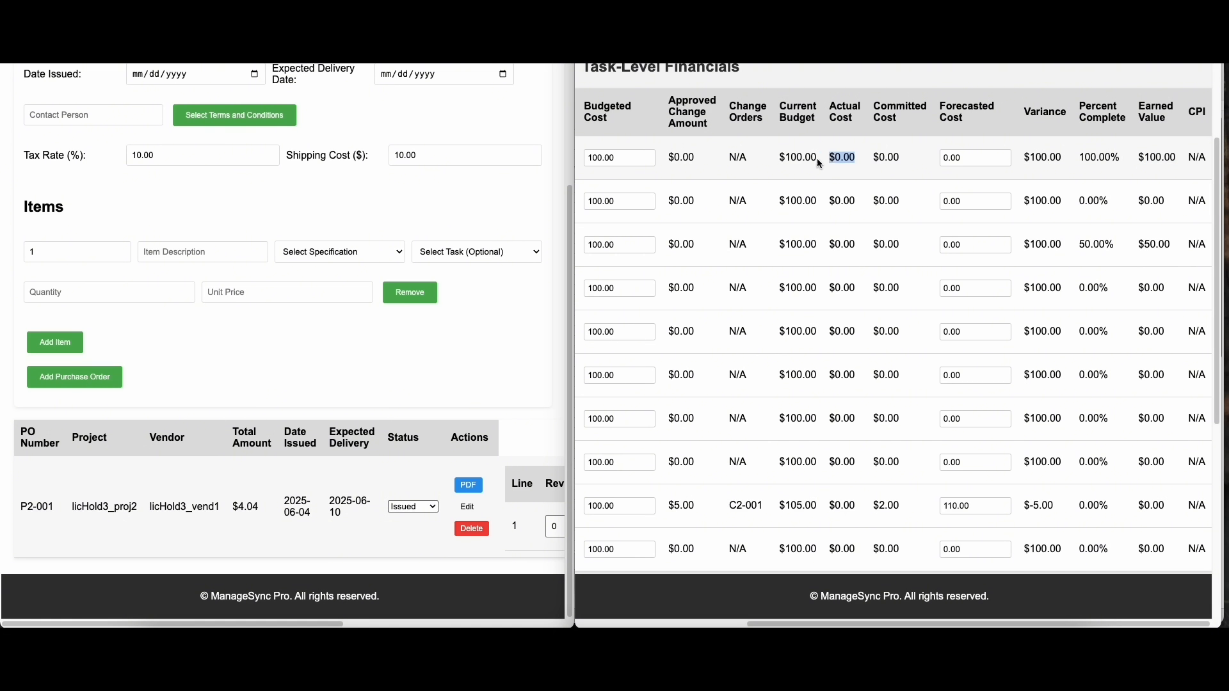
{"action": "left_click_drag", "start_coordinate": [1189, 160], "coordinate": [1212, 161]}
{"action": "scroll", "coordinate": [1166, 223], "scroll_direction": "up", "scroll_amount": 2}
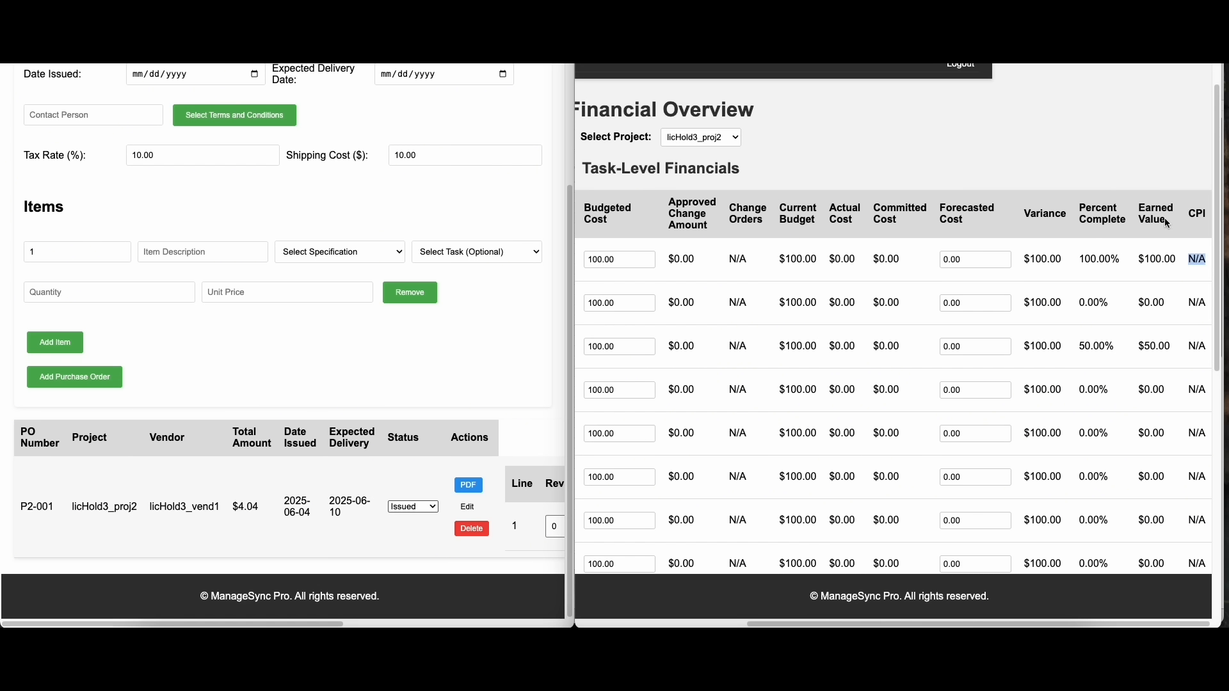
Enlarge the Financial Overview window and review the task-level and WBS-level financials
{"action": "double_click", "coordinate": [961, 29]}
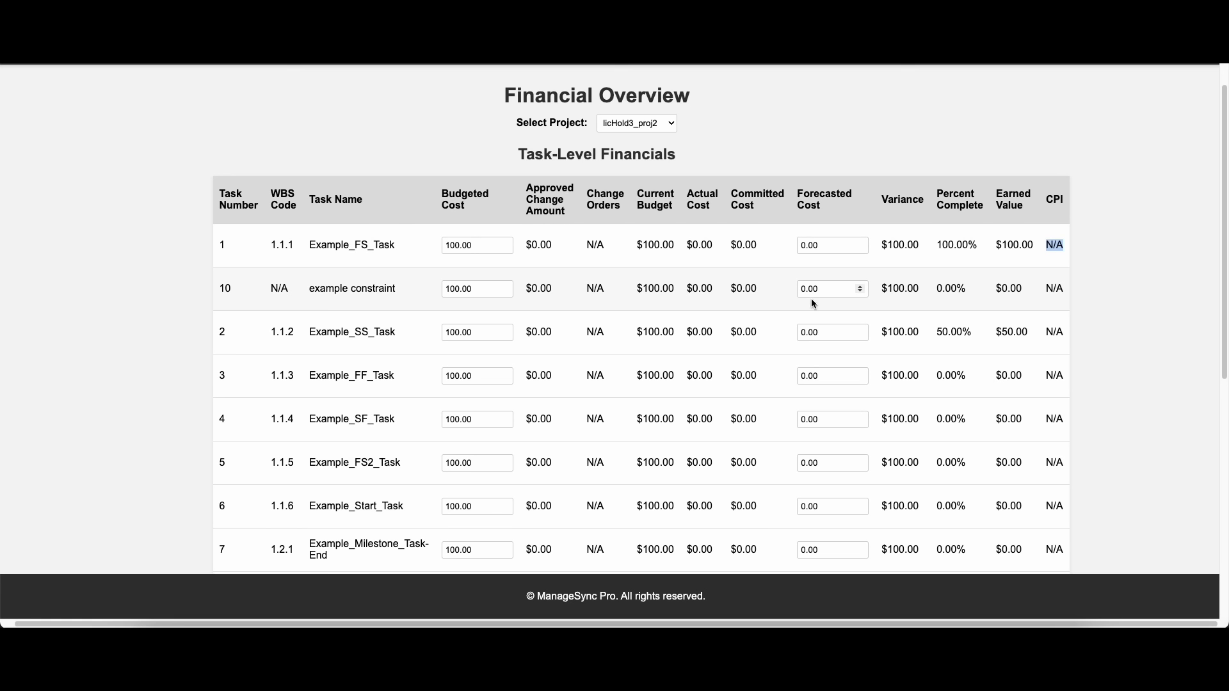
{"action": "scroll", "coordinate": [811, 302], "scroll_direction": "down", "scroll_amount": 1}
{"action": "scroll", "coordinate": [812, 306], "scroll_direction": "up", "scroll_amount": 1}
{"action": "scroll", "coordinate": [811, 307], "scroll_direction": "down", "scroll_amount": 6}
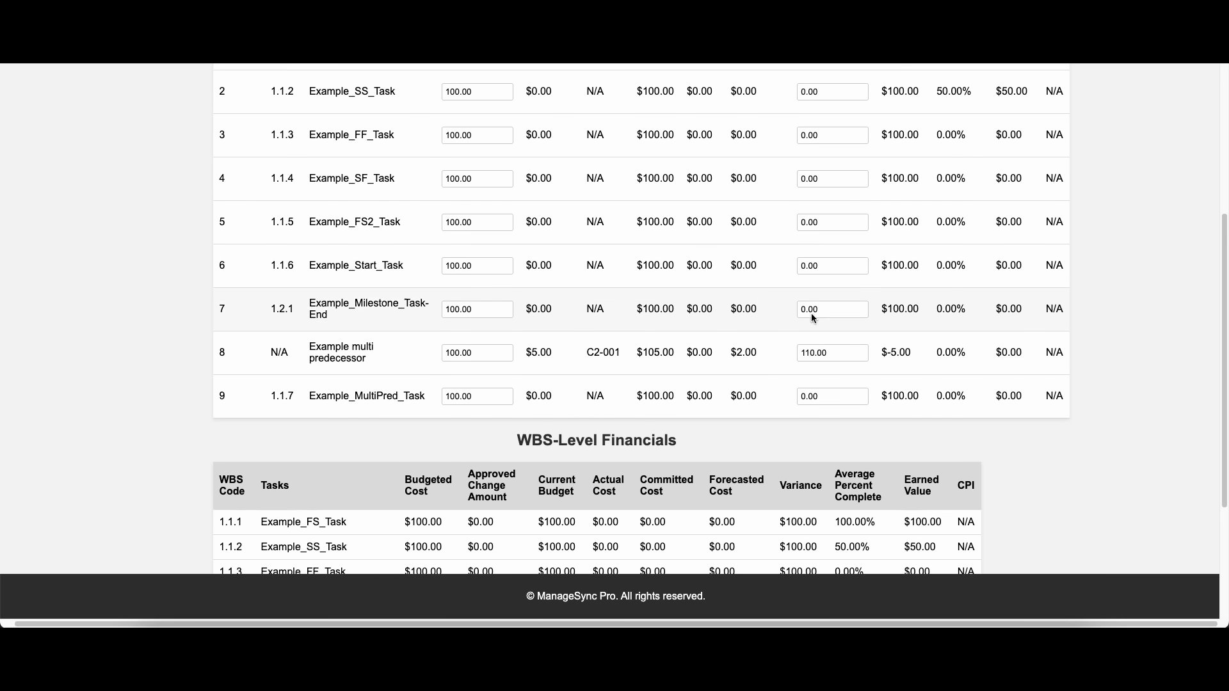
{"action": "scroll", "coordinate": [810, 312], "scroll_direction": "down", "scroll_amount": 1}
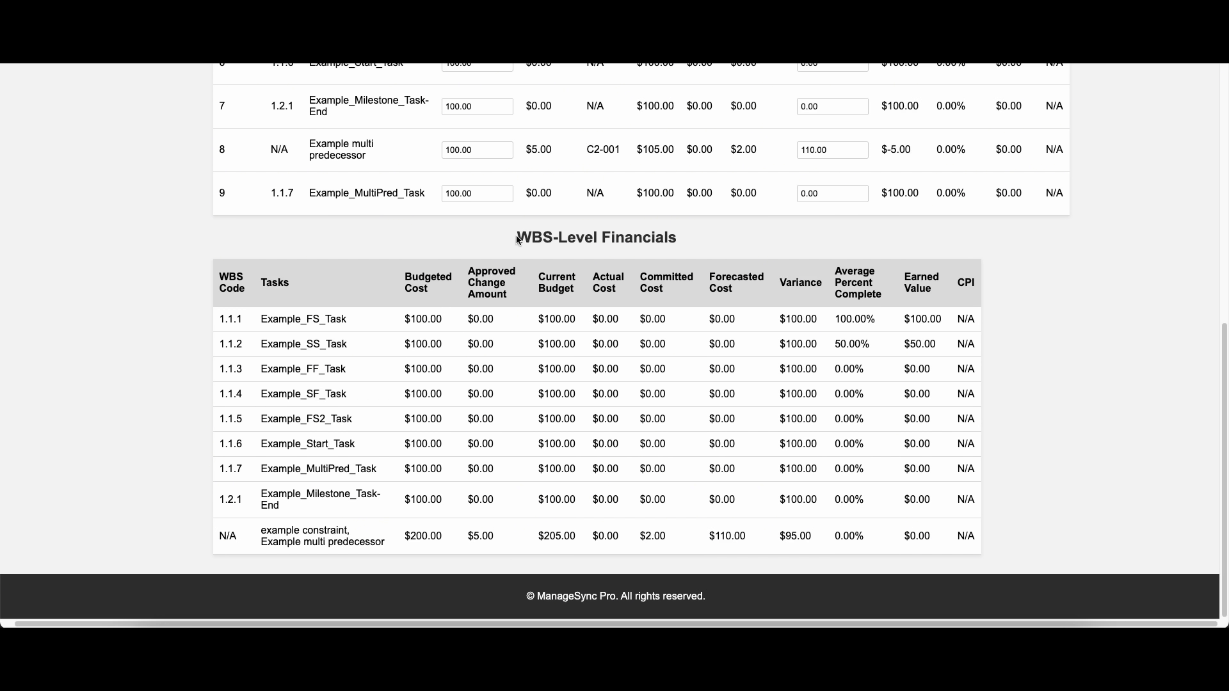
{"action": "left_click_drag", "start_coordinate": [516, 237], "coordinate": [680, 235]}
View the Daily Logs page and the Time Tracking page
{"action": "mouse_move", "coordinate": [724, 92]}
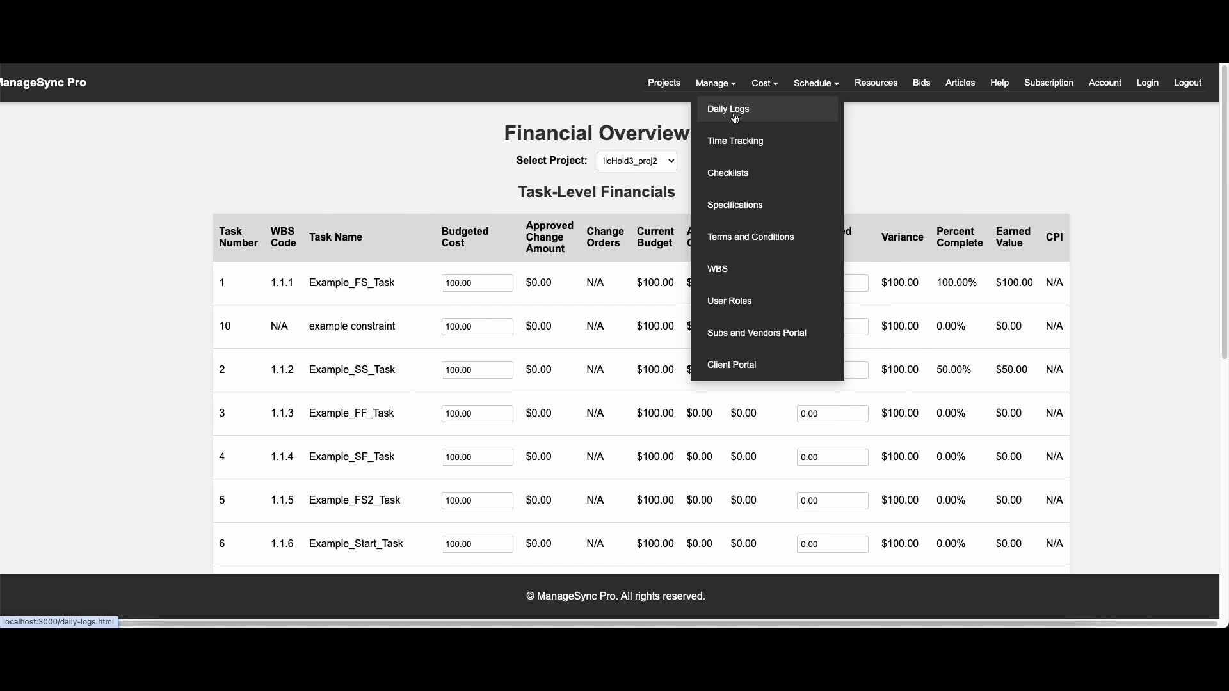
{"action": "left_click", "coordinate": [729, 117]}
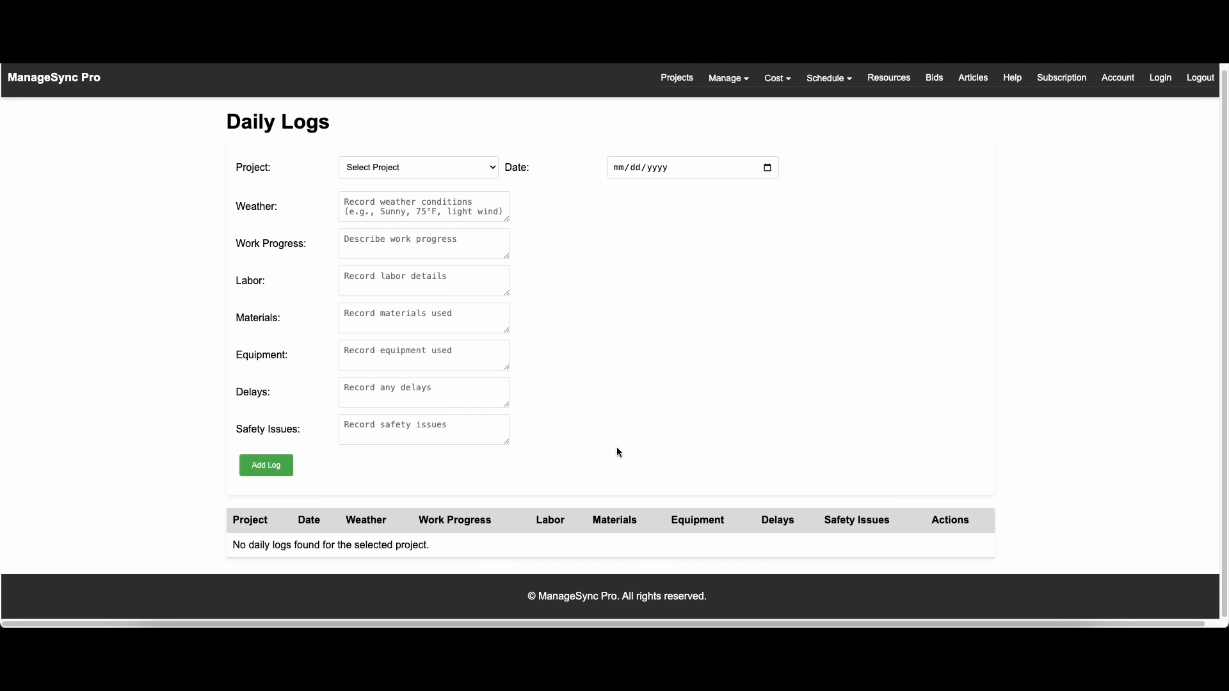
{"action": "mouse_move", "coordinate": [737, 88]}
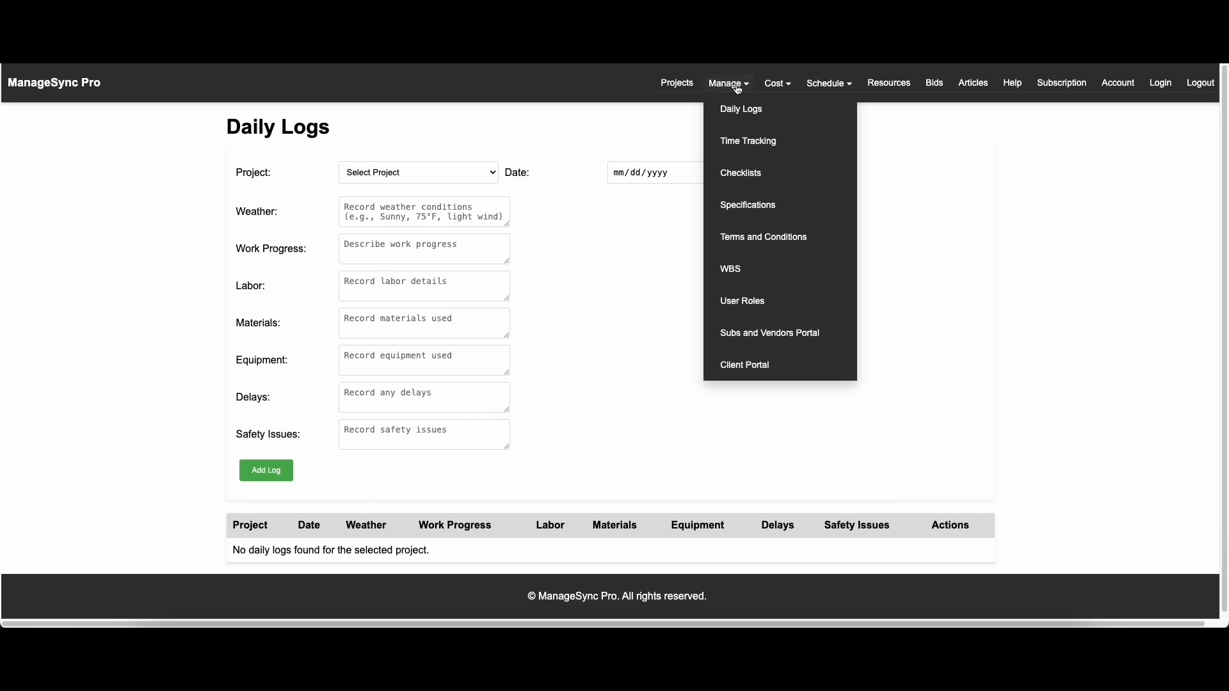
{"action": "left_click", "coordinate": [759, 147]}
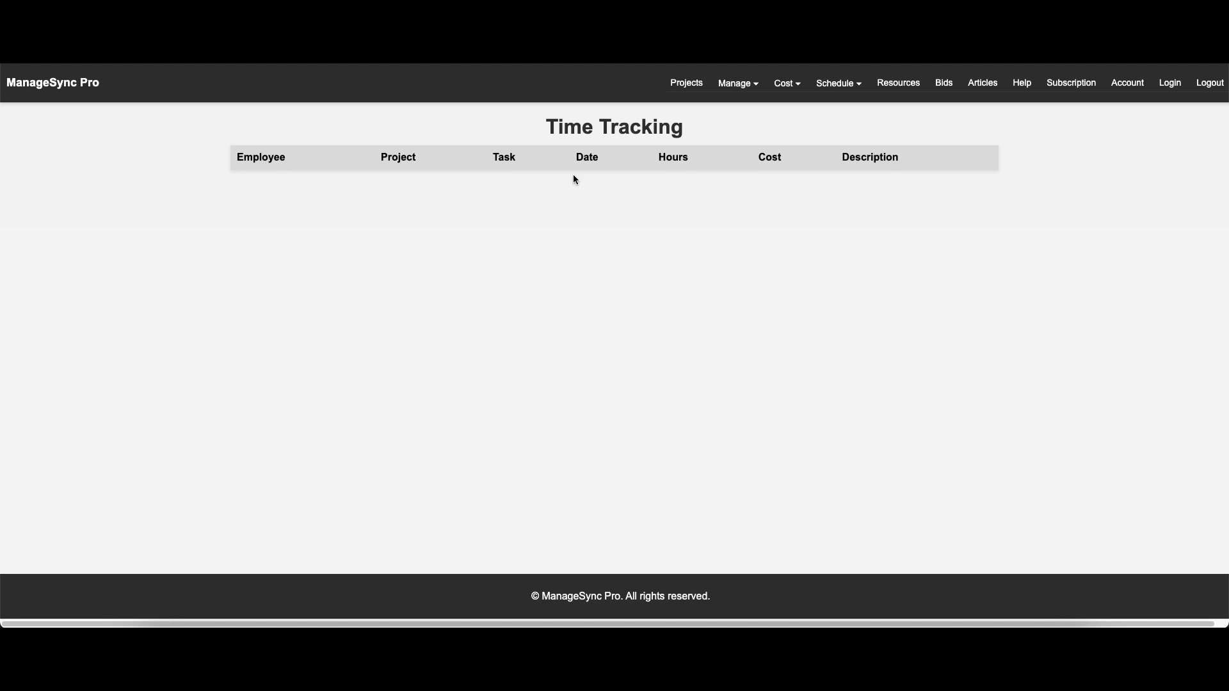
Open the Checklists page and look over its creation form, project assignment form and checklist table
{"action": "left_click", "coordinate": [736, 85]}
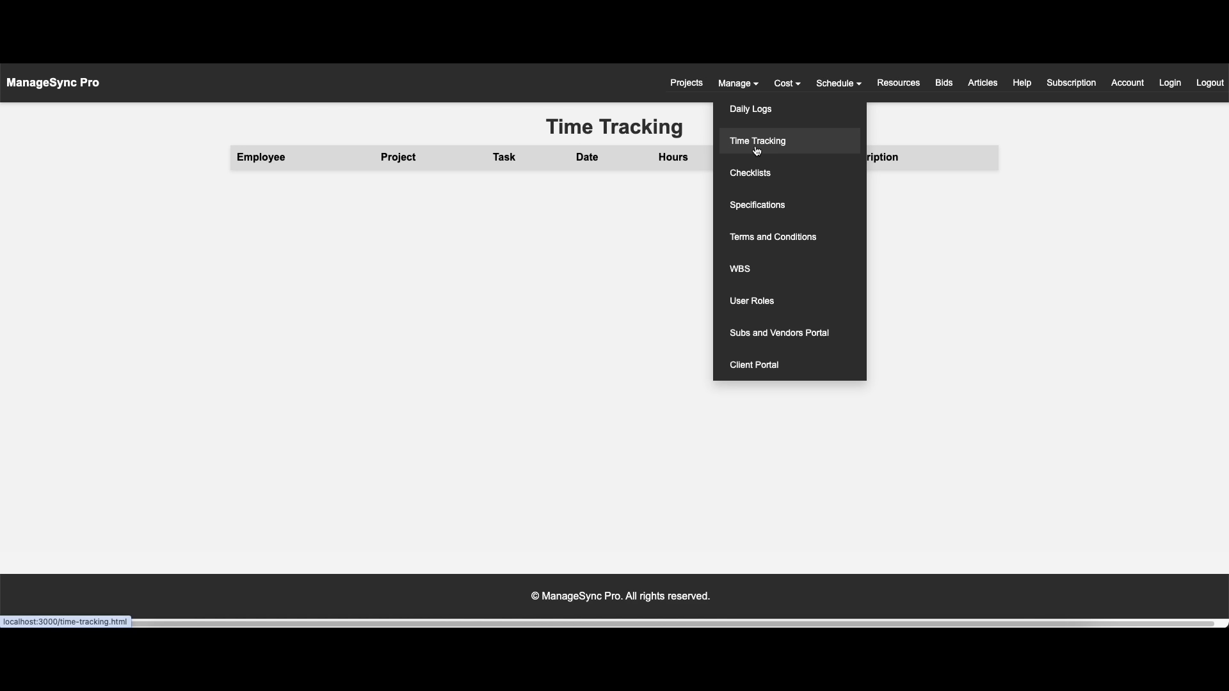
{"action": "left_click", "coordinate": [762, 177]}
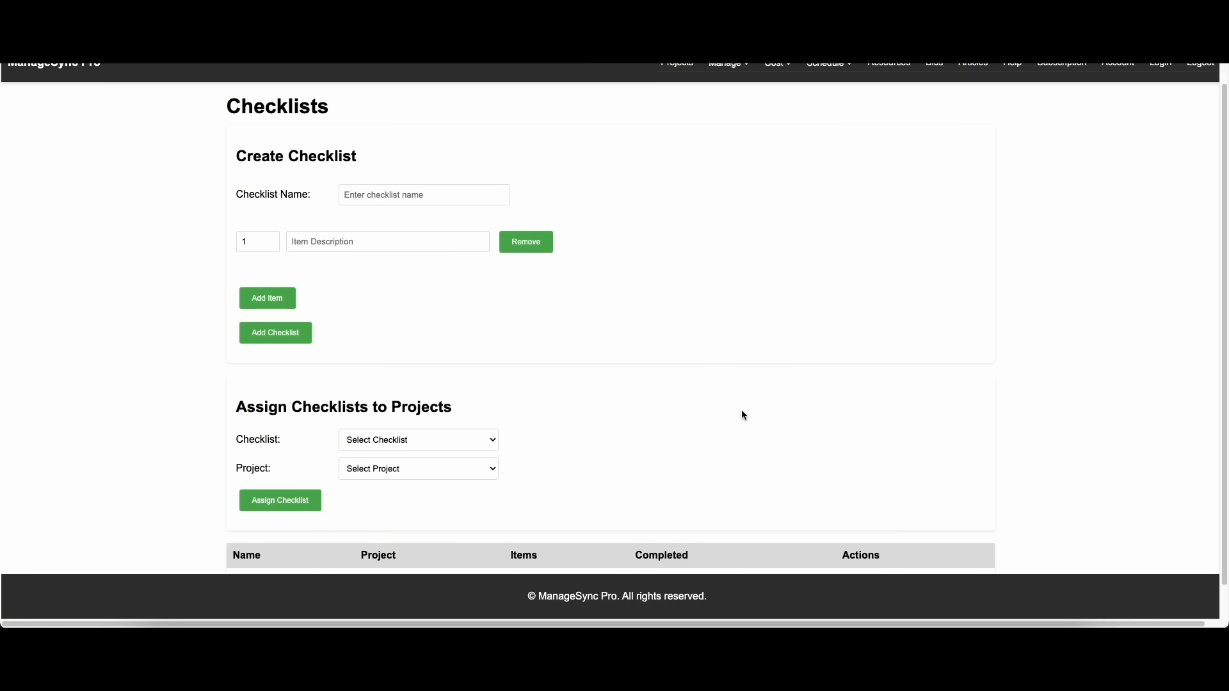
{"action": "scroll", "coordinate": [747, 407], "scroll_direction": "down", "scroll_amount": 2}
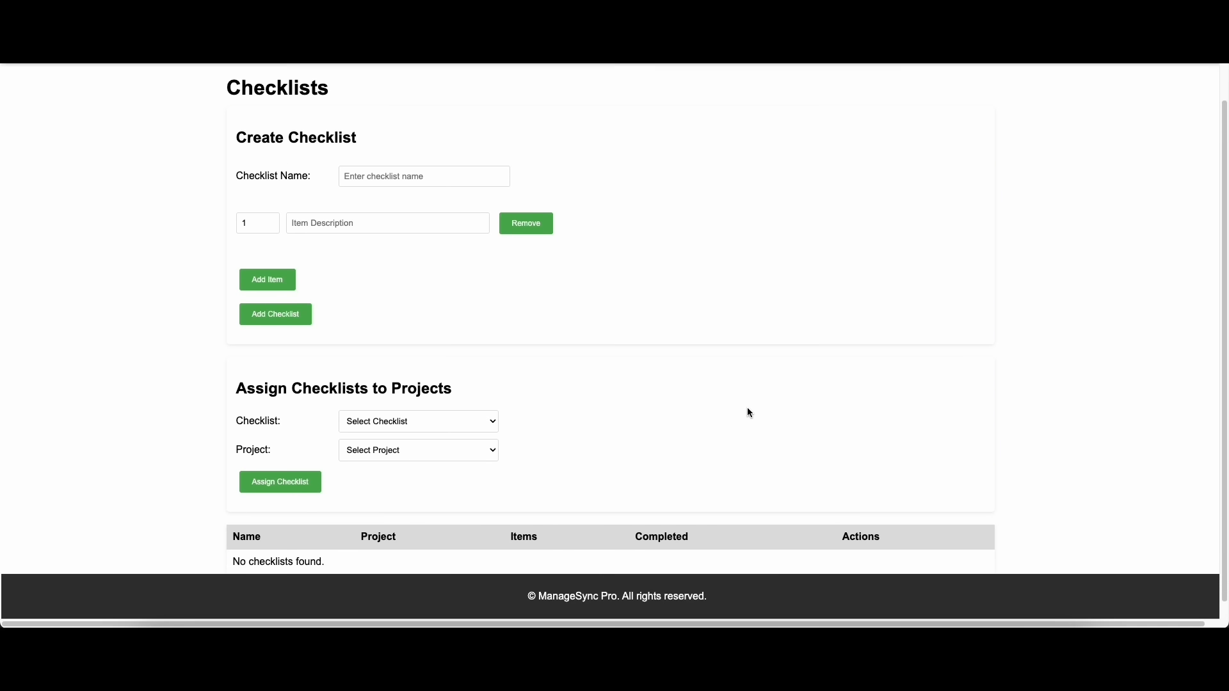
{"action": "scroll", "coordinate": [748, 406], "scroll_direction": "up", "scroll_amount": 2}
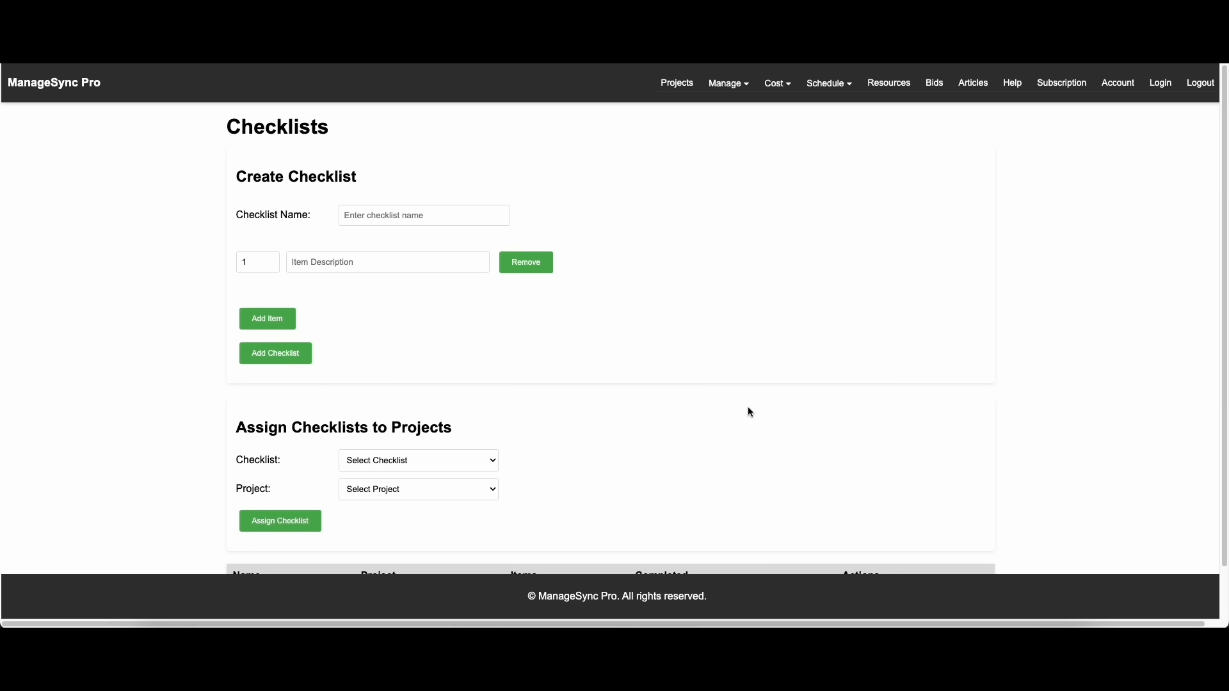
Open the WBS page for project licHold3_proj2 and locate the tasks that have no assigned WBS code
{"action": "left_click", "coordinate": [738, 84]}
{"action": "left_click", "coordinate": [750, 269]}
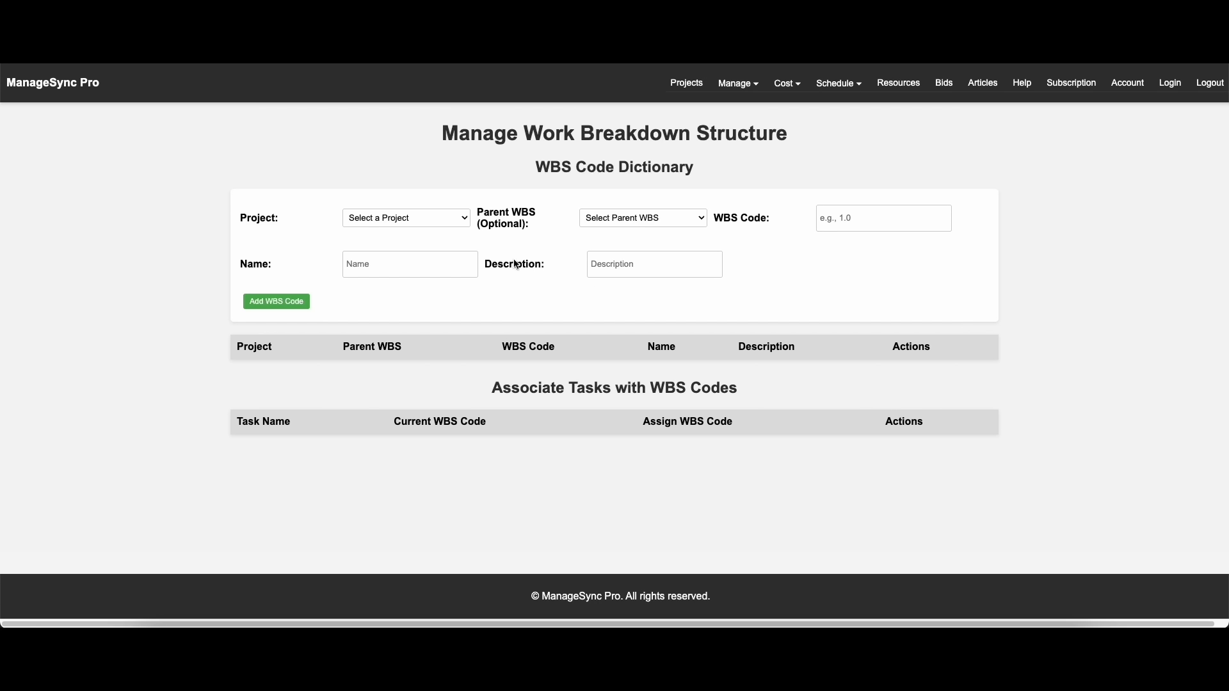
{"action": "left_click", "coordinate": [460, 225]}
{"action": "left_click", "coordinate": [399, 244]}
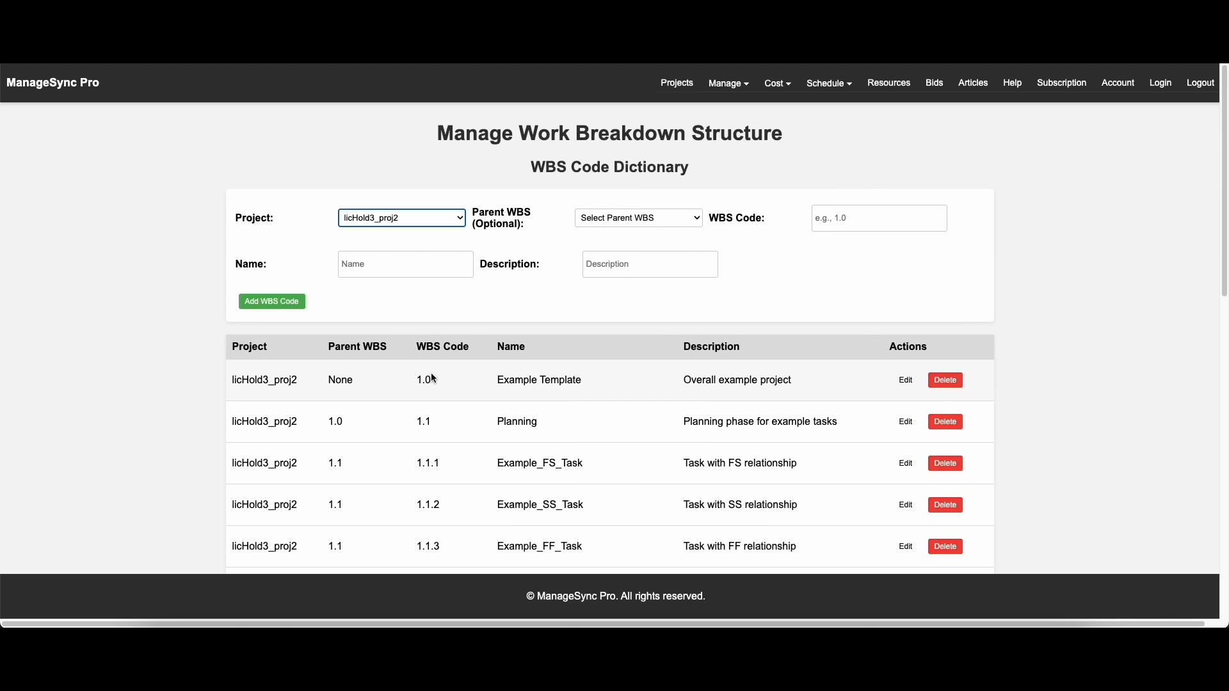
{"action": "scroll", "coordinate": [436, 429], "scroll_direction": "down", "scroll_amount": 15}
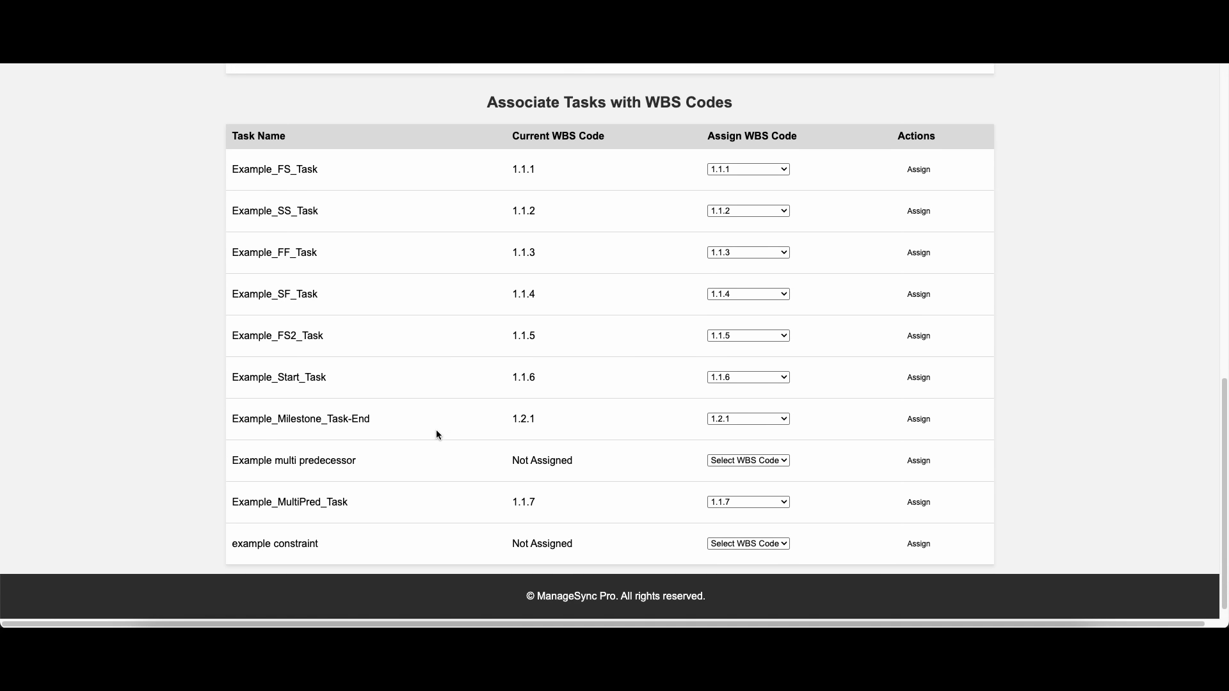
{"action": "left_click_drag", "start_coordinate": [241, 442], "coordinate": [573, 443]}
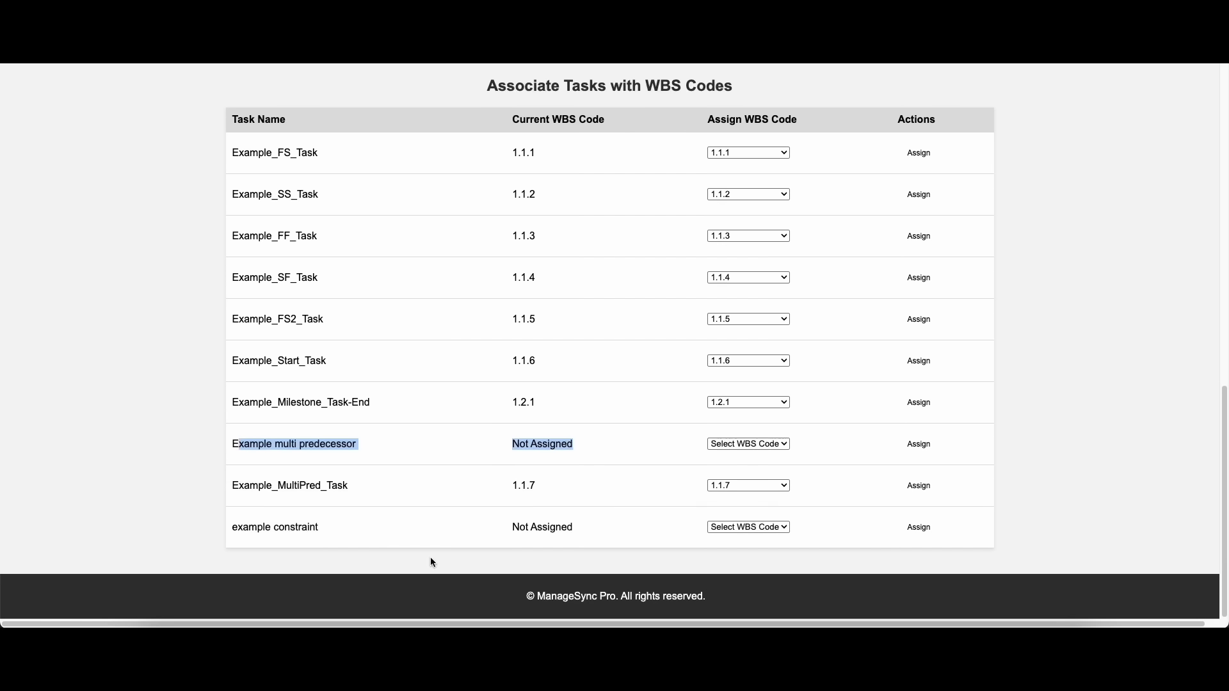
{"action": "left_click", "coordinate": [241, 530]}
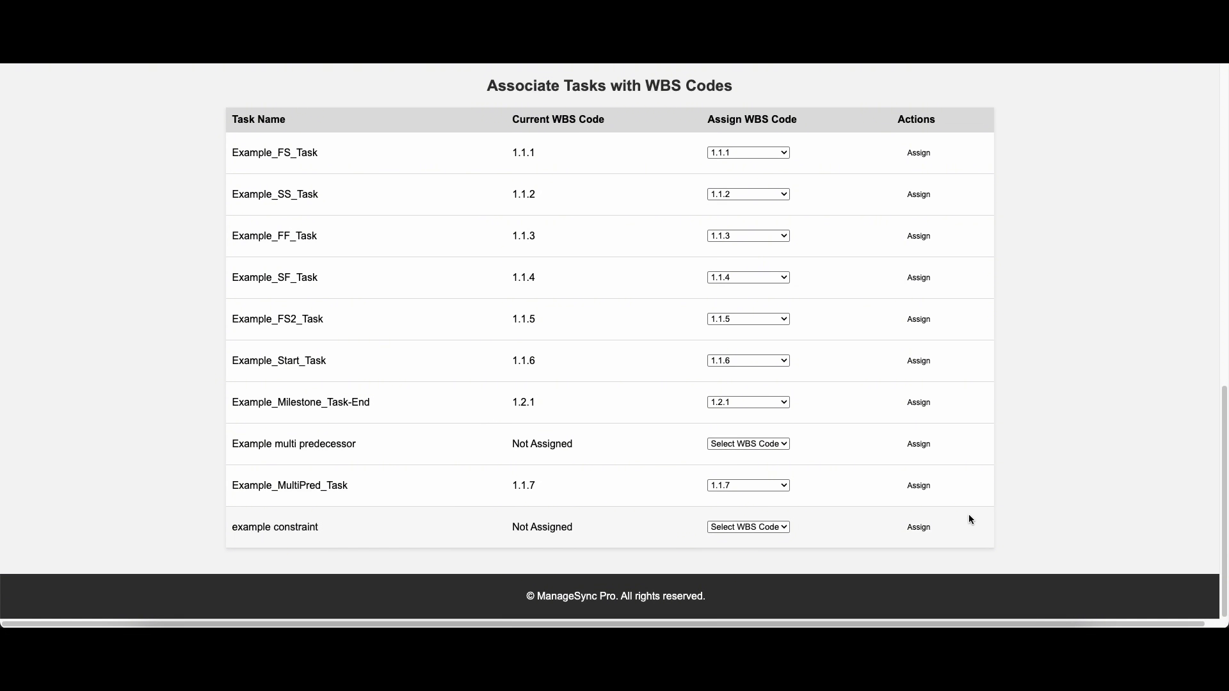
Assign WBS code 1.1.4 to the Example multi predecessor task
{"action": "left_click", "coordinate": [788, 444]}
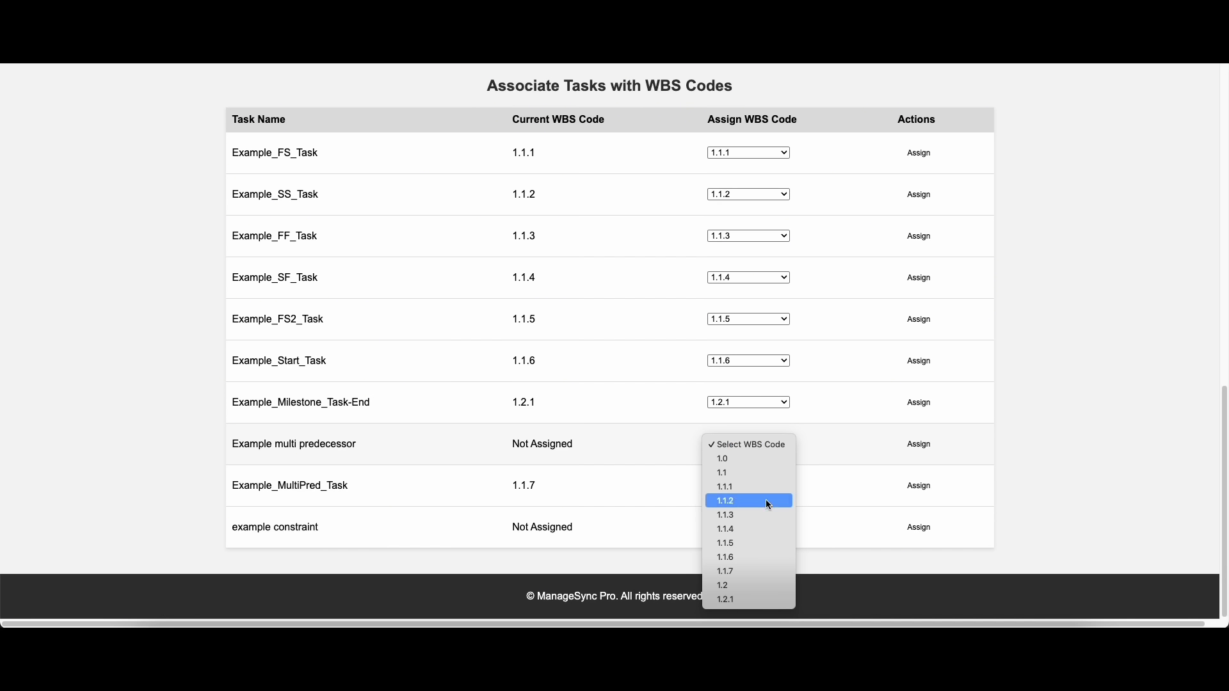
{"action": "left_click", "coordinate": [1030, 444]}
{"action": "left_click", "coordinate": [772, 442]}
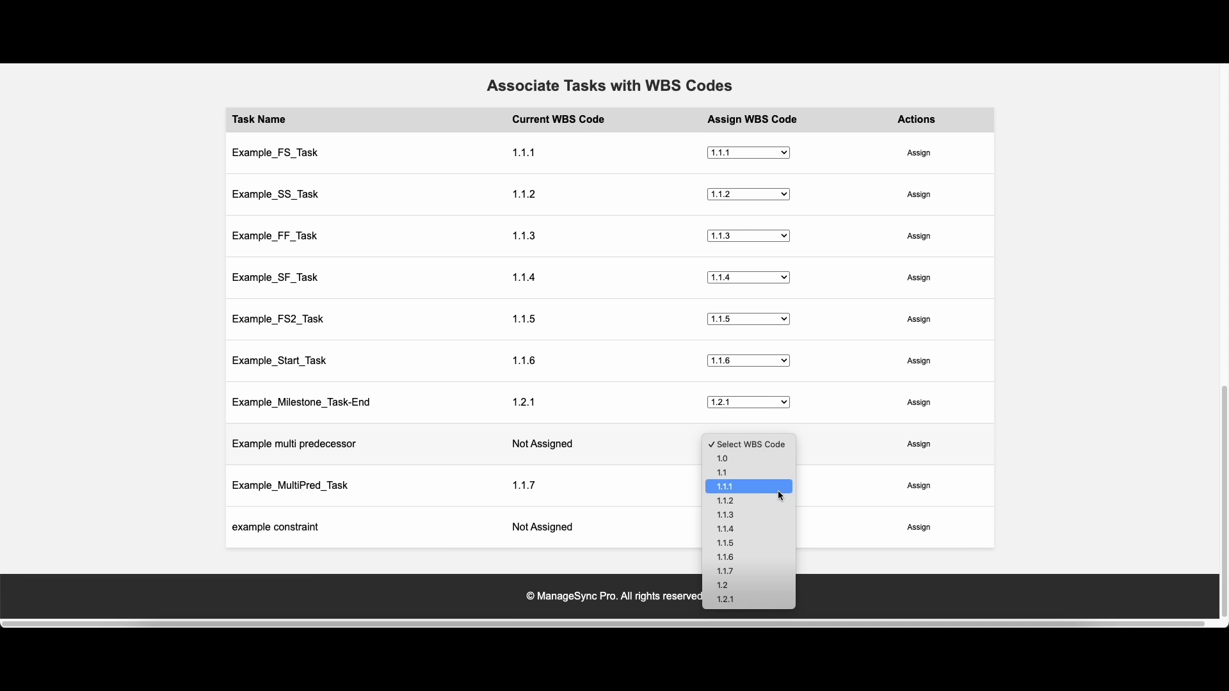
{"action": "left_click", "coordinate": [759, 528]}
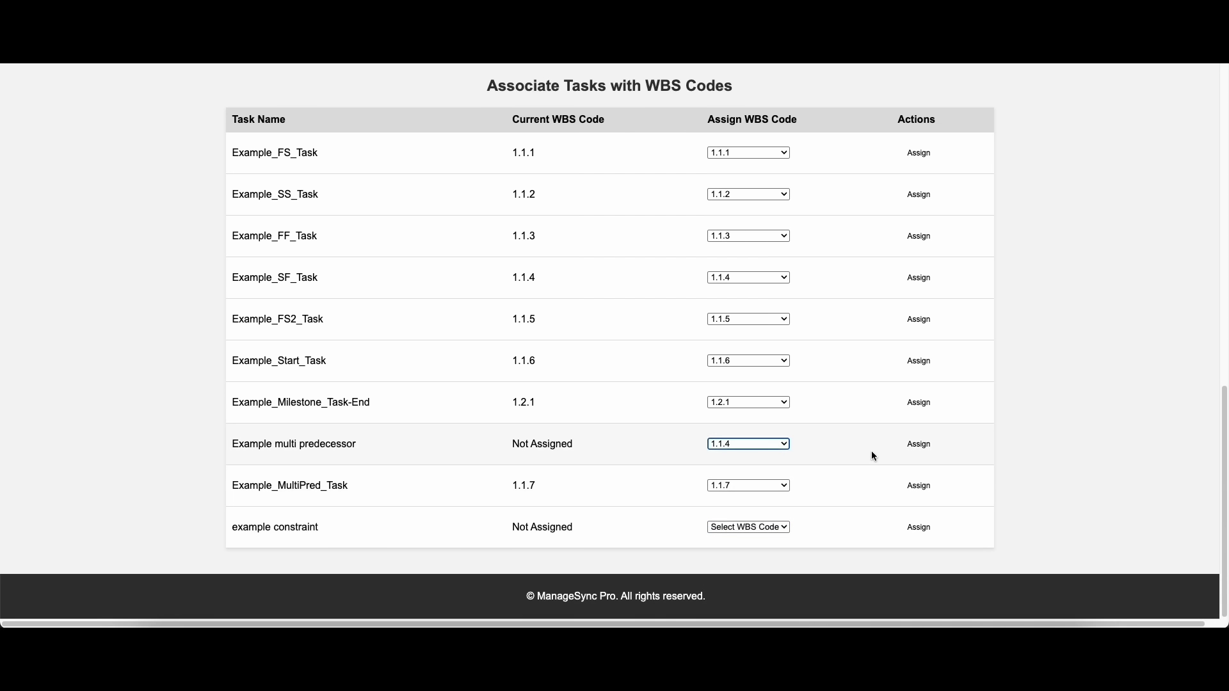
{"action": "left_click", "coordinate": [926, 446]}
Review the project's WBS code dictionary and the parent and code fields for adding a new WBS code
{"action": "scroll", "coordinate": [841, 471], "scroll_direction": "up", "scroll_amount": 15}
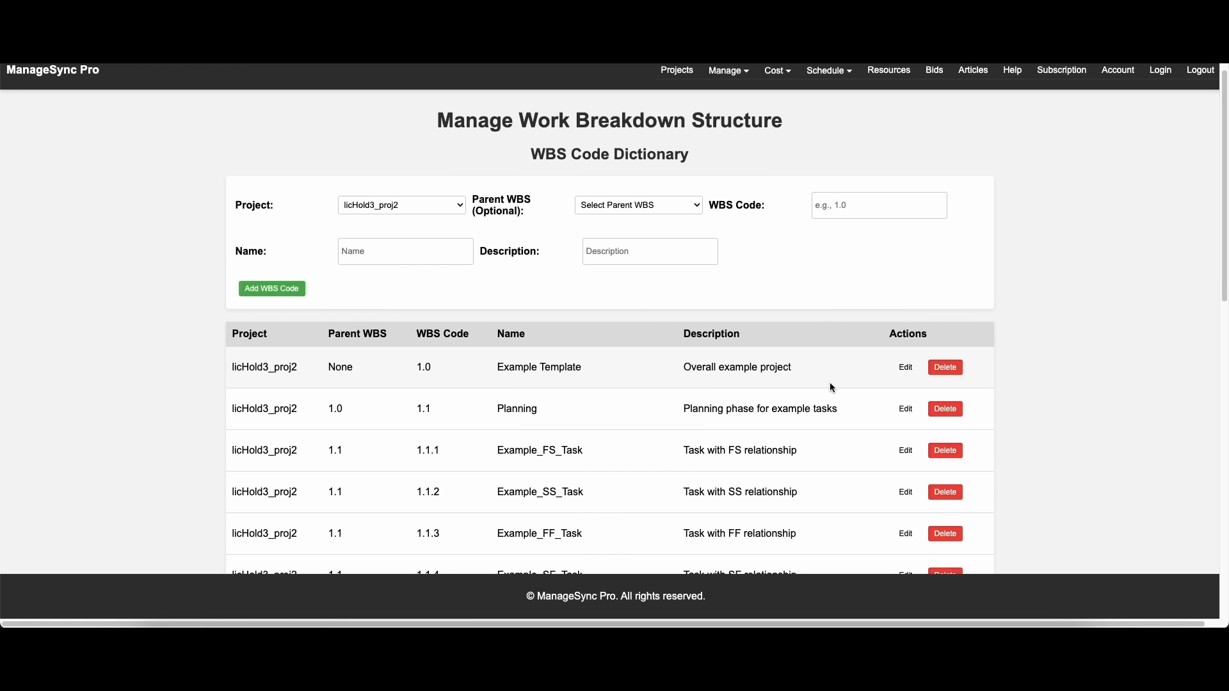
{"action": "scroll", "coordinate": [704, 448], "scroll_direction": "down", "scroll_amount": 2}
{"action": "scroll", "coordinate": [733, 397], "scroll_direction": "down", "scroll_amount": 3}
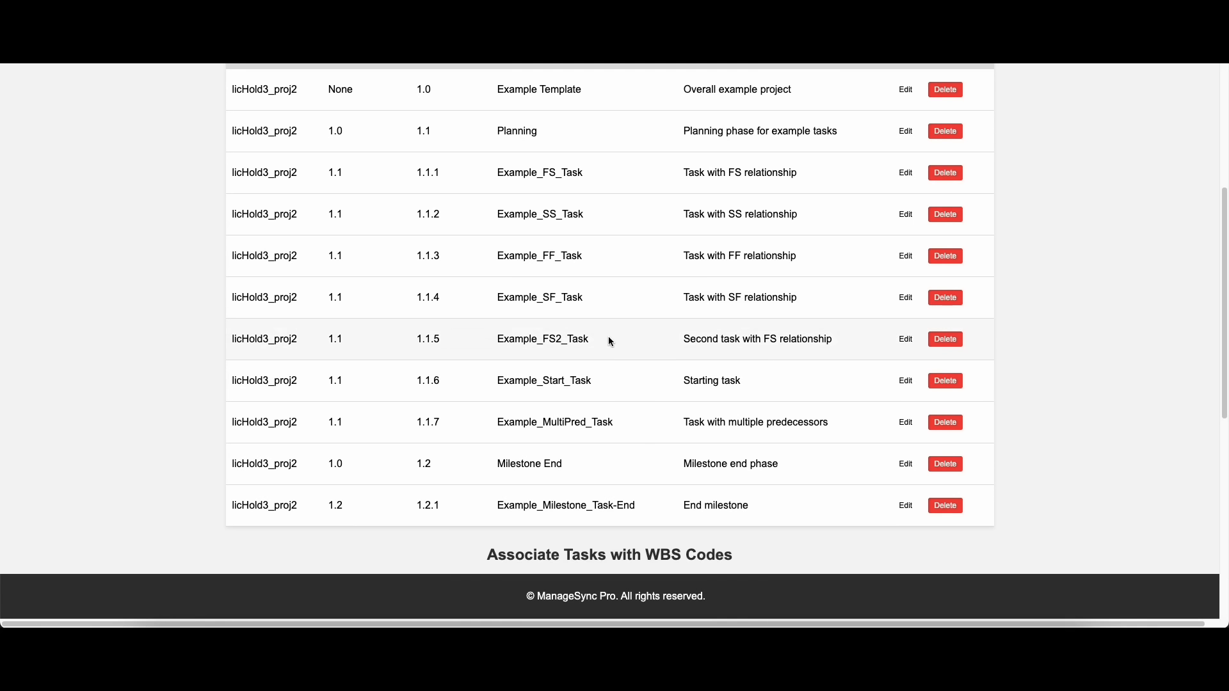
{"action": "scroll", "coordinate": [612, 384], "scroll_direction": "up", "scroll_amount": 5}
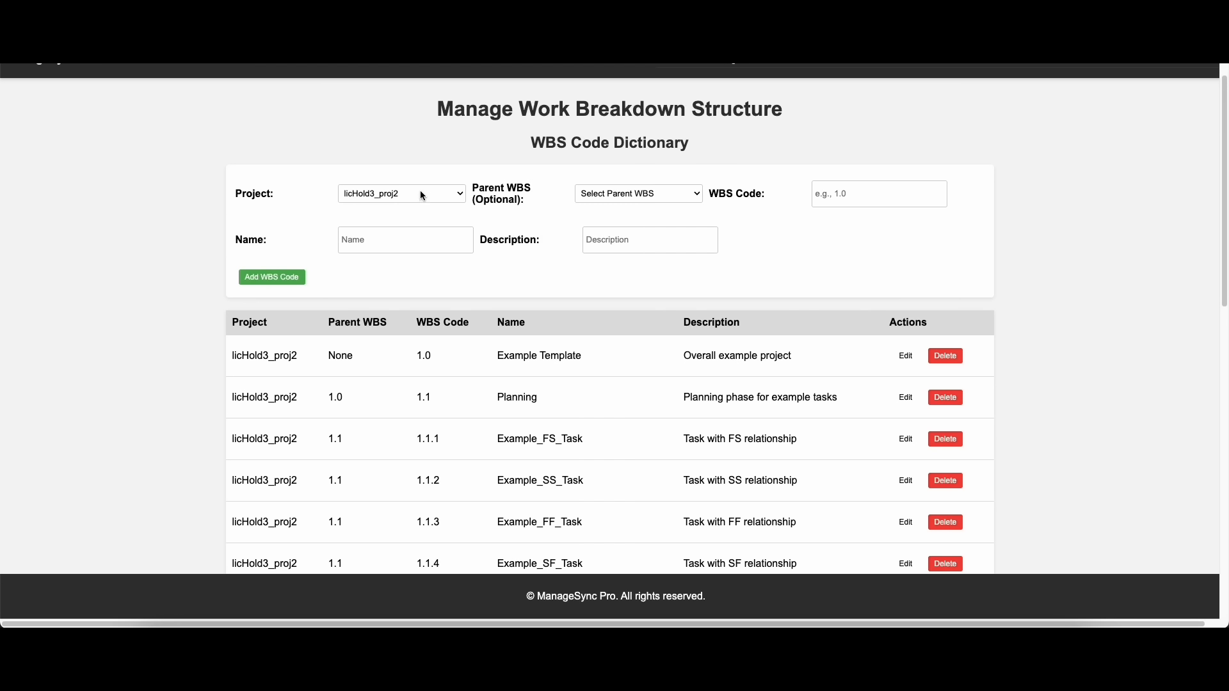
{"action": "left_click", "coordinate": [637, 194]}
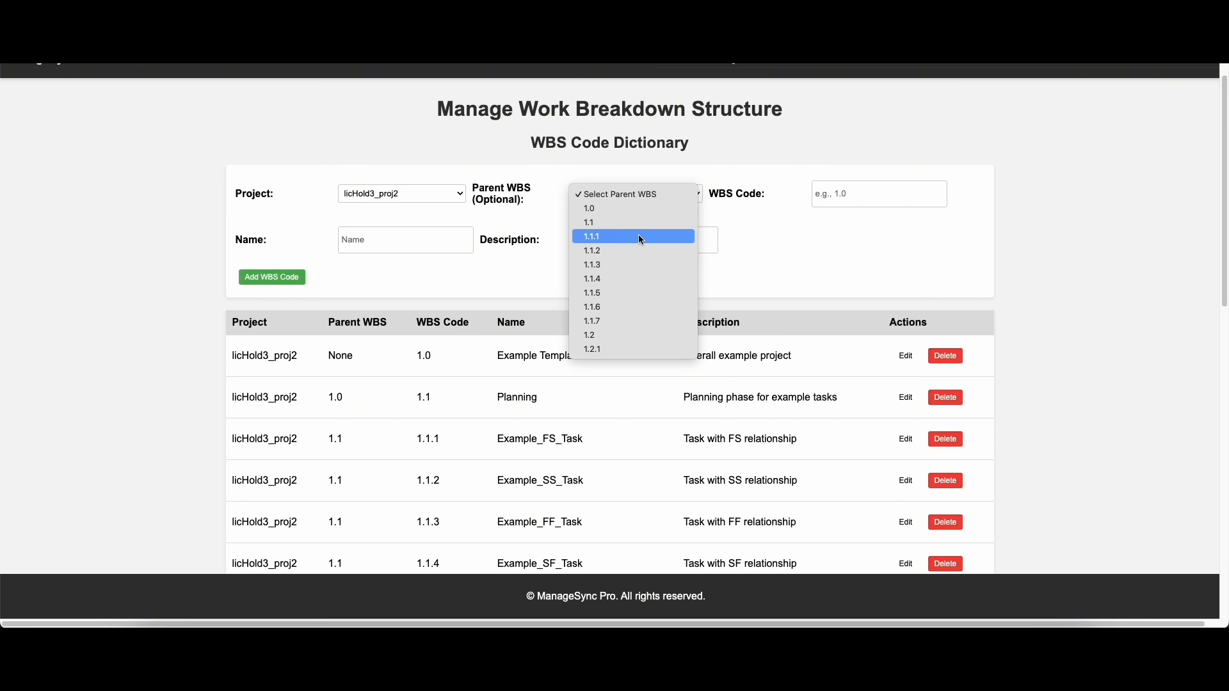
{"action": "left_click", "coordinate": [1096, 293]}
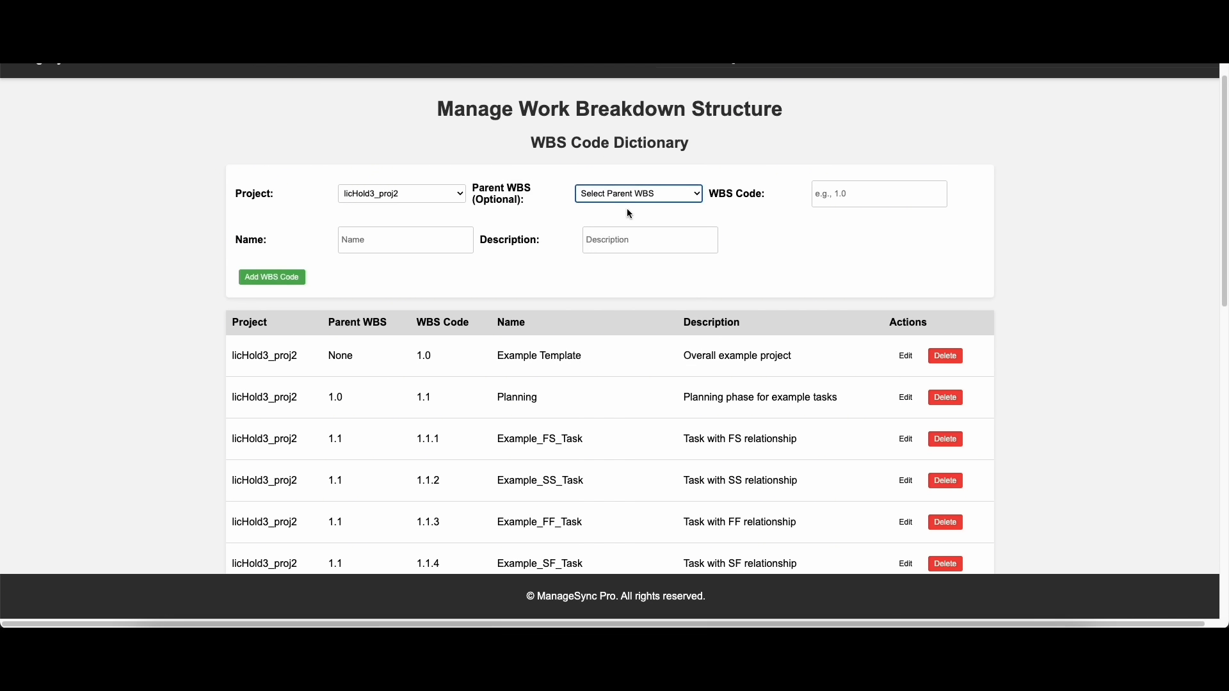
{"action": "left_click", "coordinate": [839, 192]}
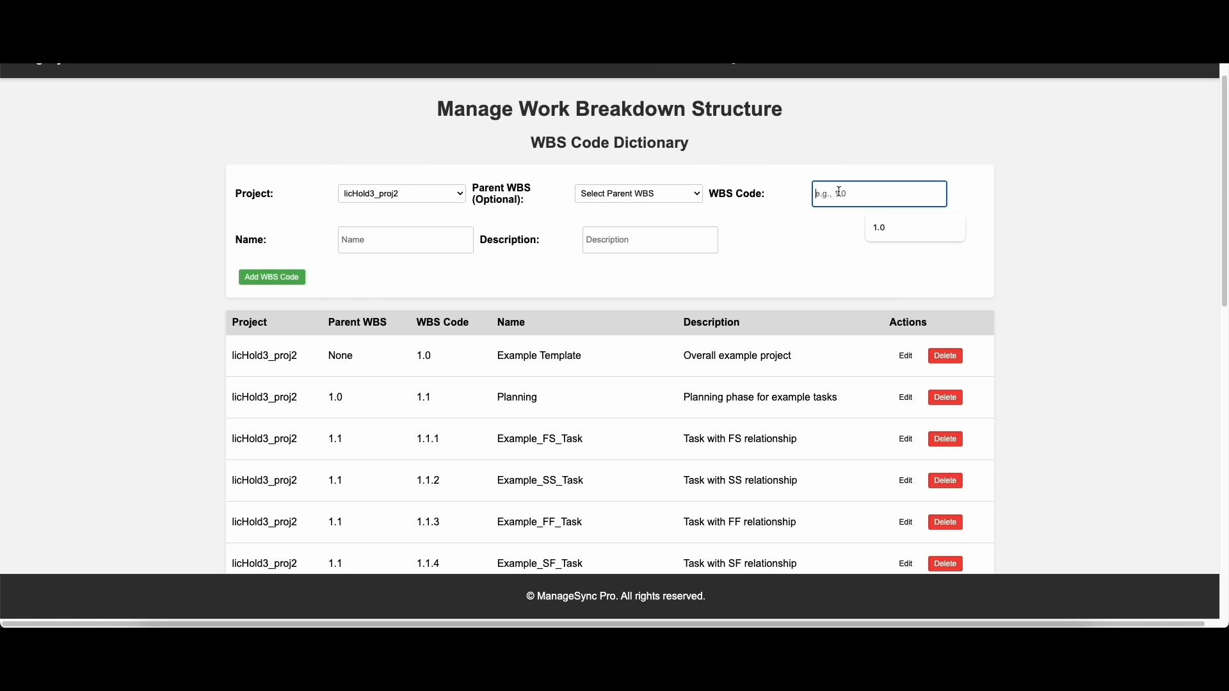
{"action": "left_click", "coordinate": [585, 366]}
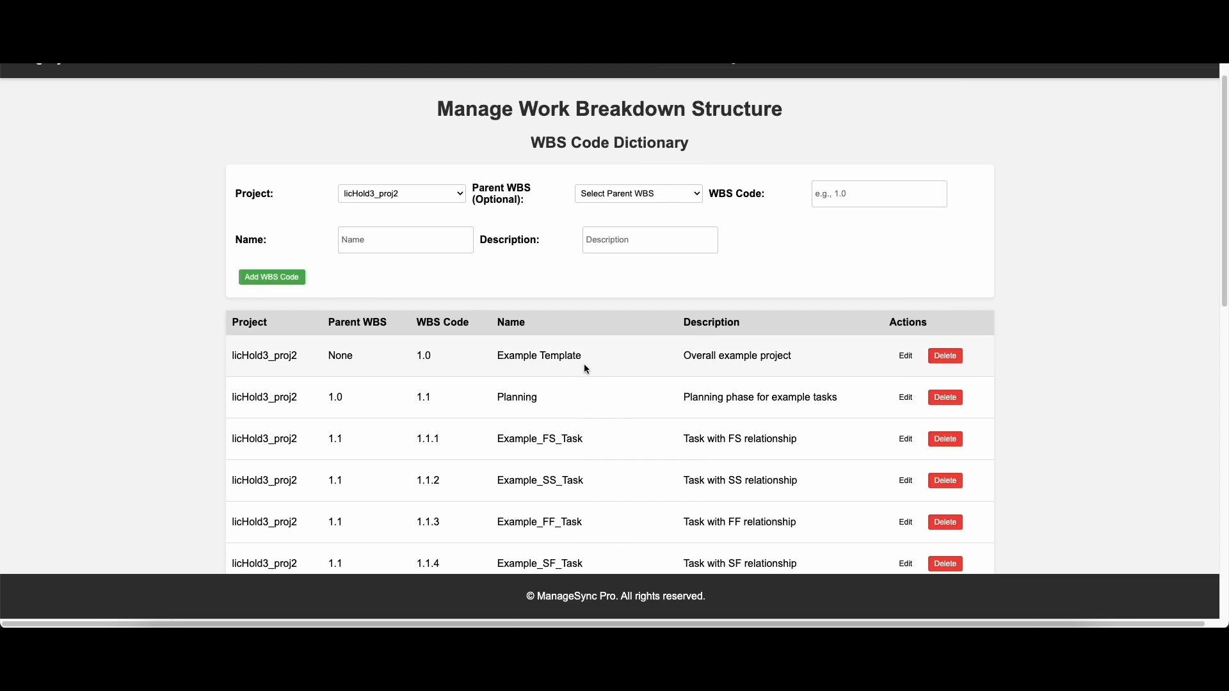
Review the WBS code dictionary entries for licHold3_proj2 and compare them with the codes assigned in the task association table
{"action": "left_click_drag", "start_coordinate": [527, 356], "coordinate": [545, 451]}
{"action": "left_click", "coordinate": [544, 451]}
{"action": "scroll", "coordinate": [923, 431], "scroll_direction": "down", "scroll_amount": 2}
{"action": "scroll", "coordinate": [923, 431], "scroll_direction": "down", "scroll_amount": 6}
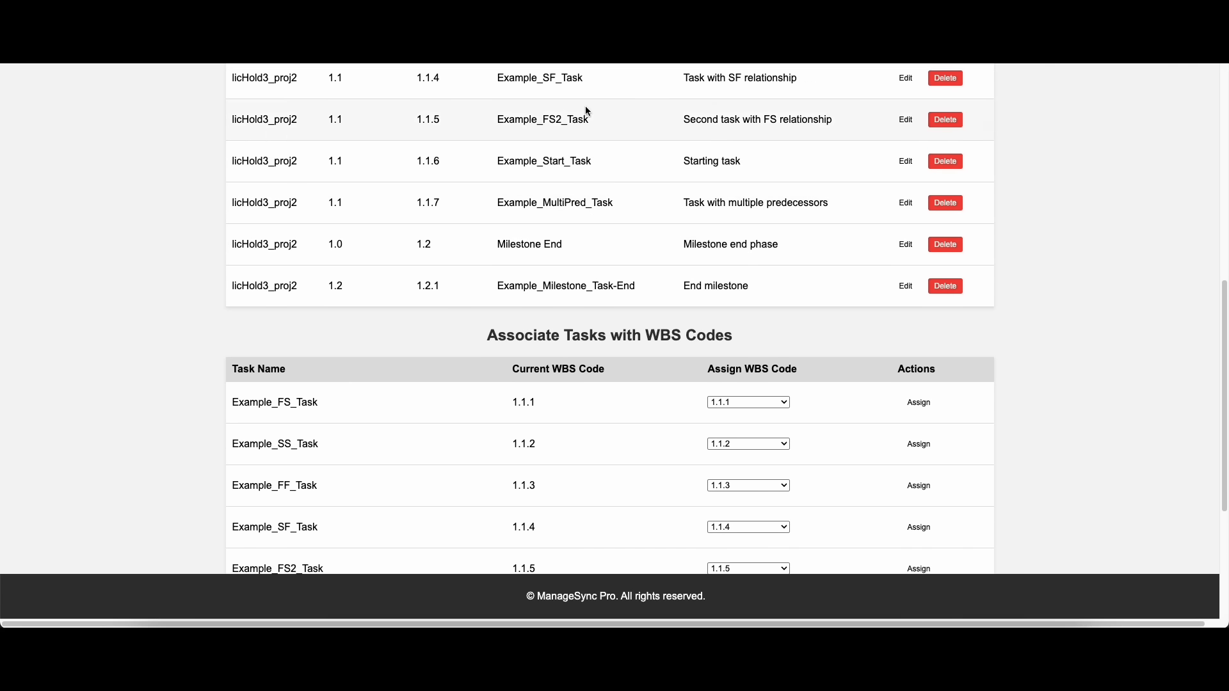
{"action": "scroll", "coordinate": [670, 182], "scroll_direction": "down", "scroll_amount": 3}
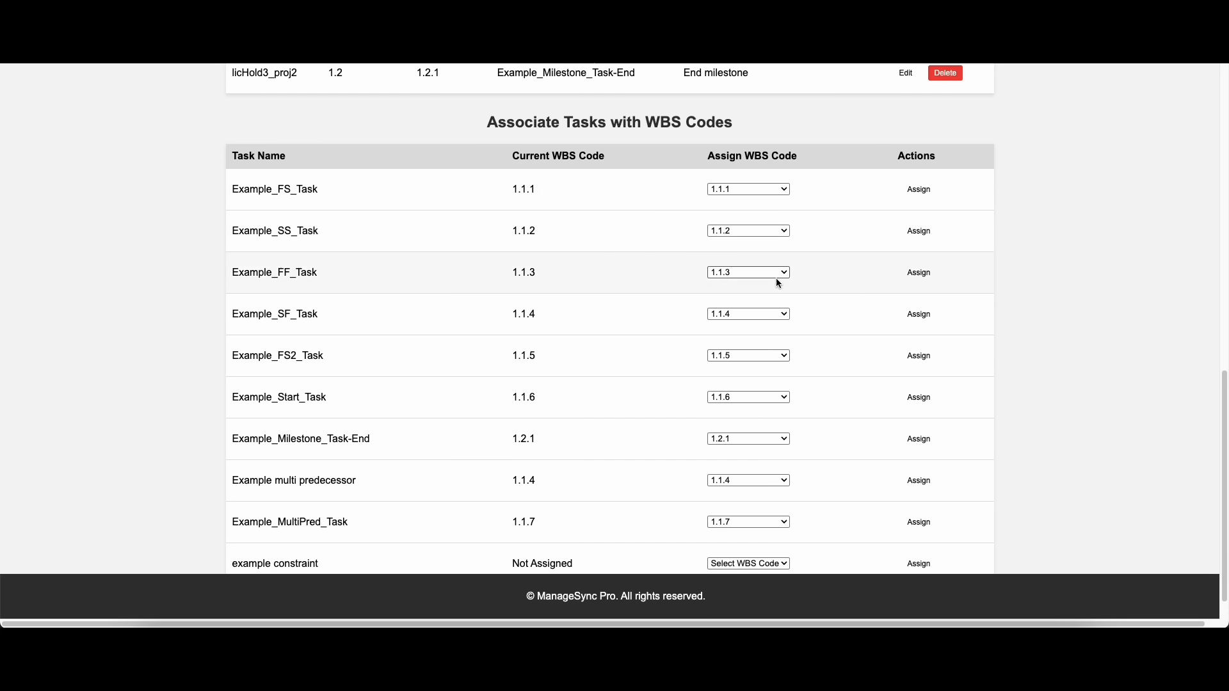
{"action": "scroll", "coordinate": [384, 411], "scroll_direction": "down", "scroll_amount": 1}
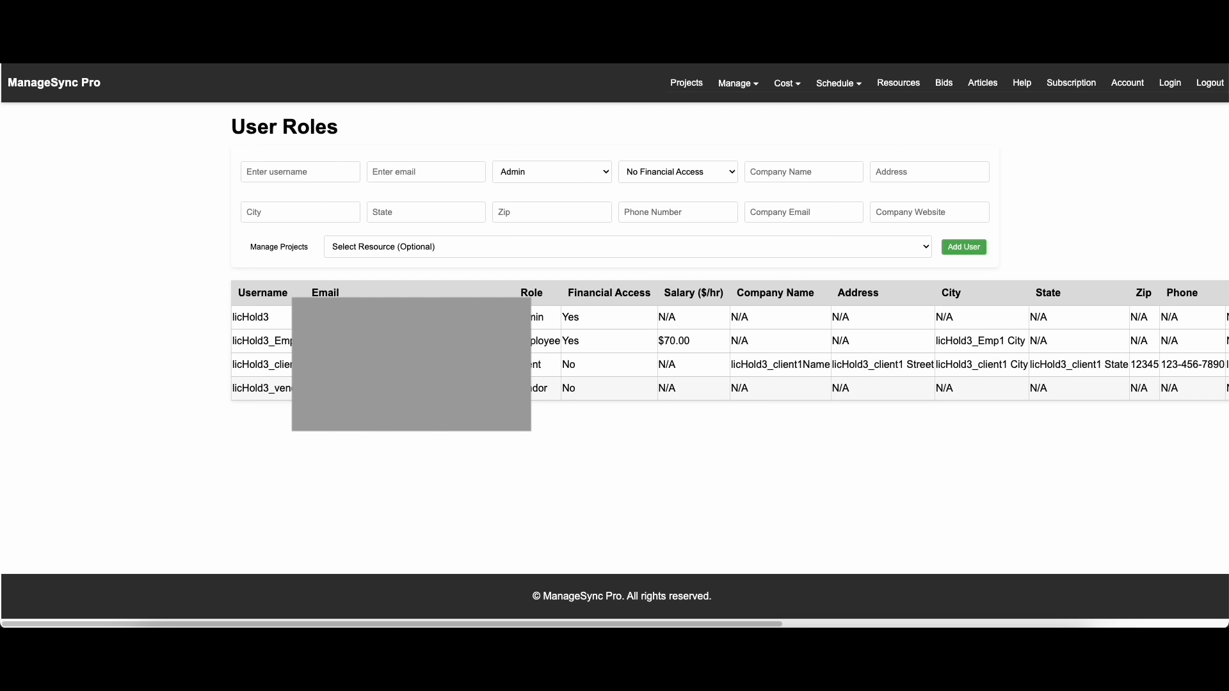
Examine the role choices for a new user on the User Roles page and the list of available management pages and portals
{"action": "left_click", "coordinate": [555, 177]}
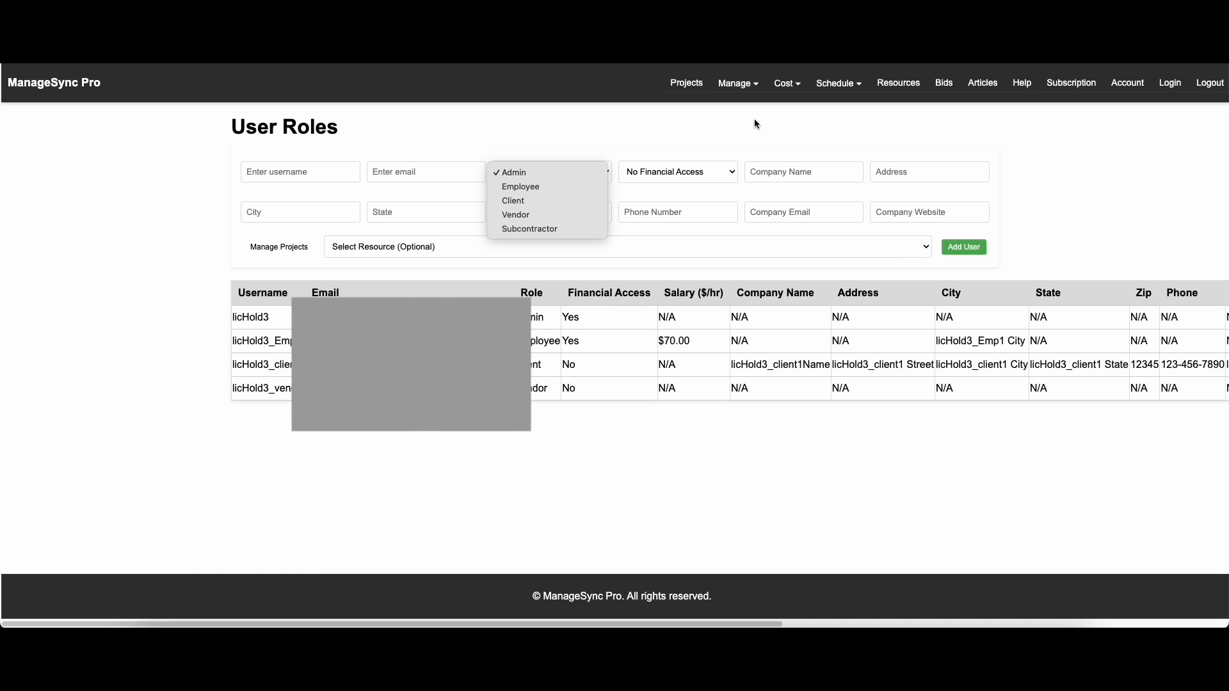
{"action": "left_click", "coordinate": [739, 102]}
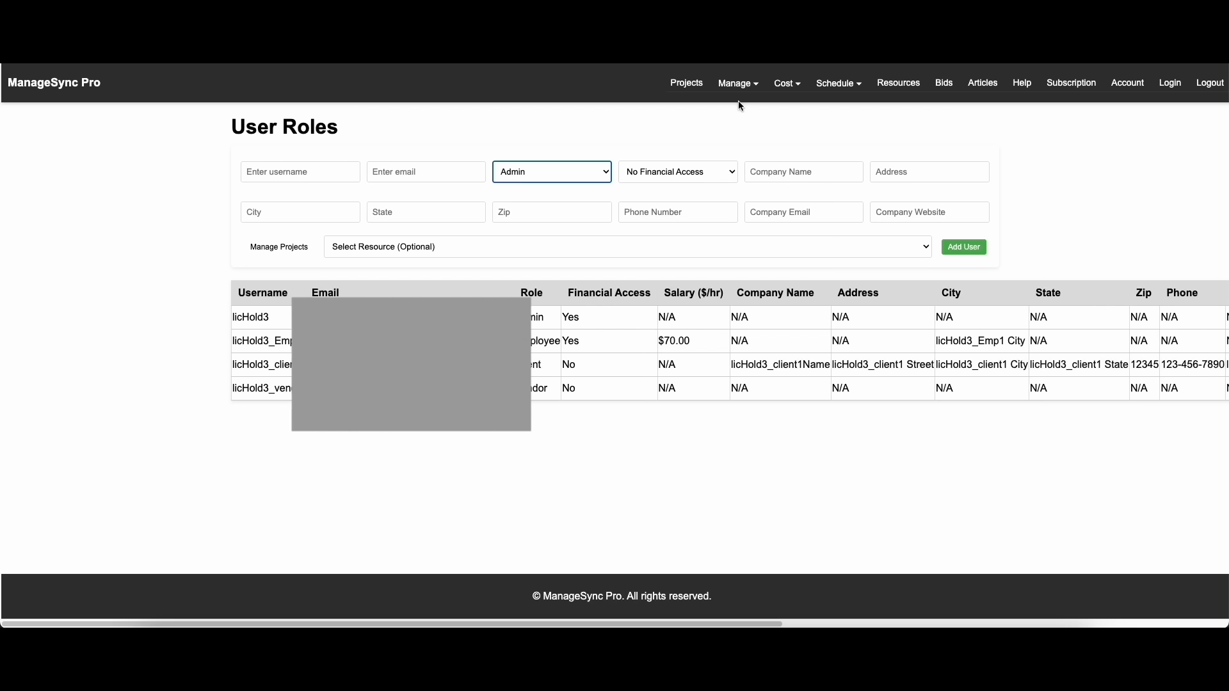
{"action": "left_click", "coordinate": [737, 83]}
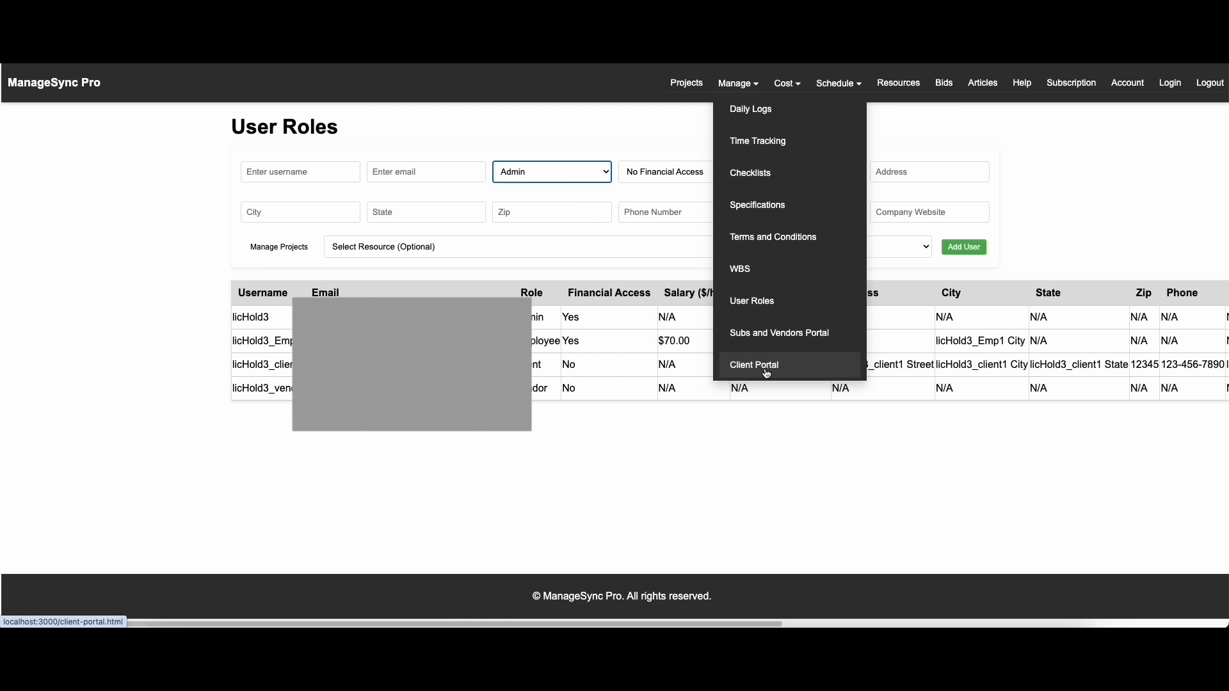
Review the current budget and schedule percent complete of licHold3_proj2 in the Projects Dashboard metrics
{"action": "left_click", "coordinate": [941, 86]}
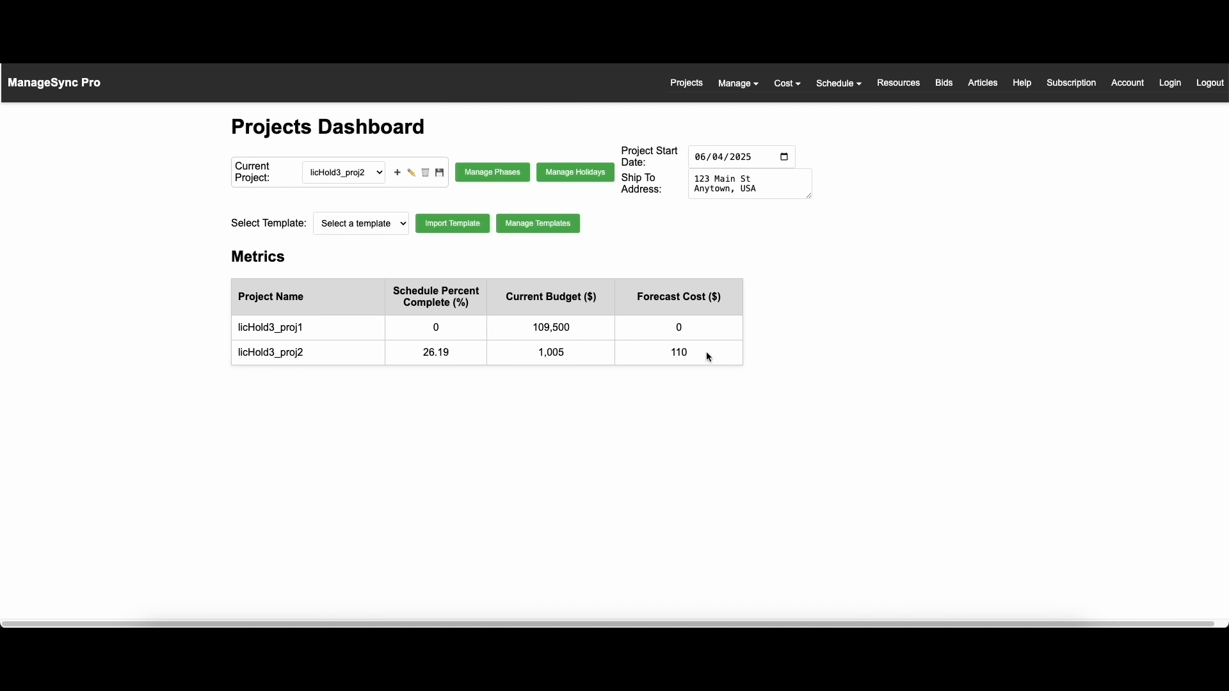
{"action": "left_click_drag", "start_coordinate": [566, 353], "coordinate": [535, 353]}
{"action": "left_click_drag", "start_coordinate": [452, 353], "coordinate": [419, 353]}
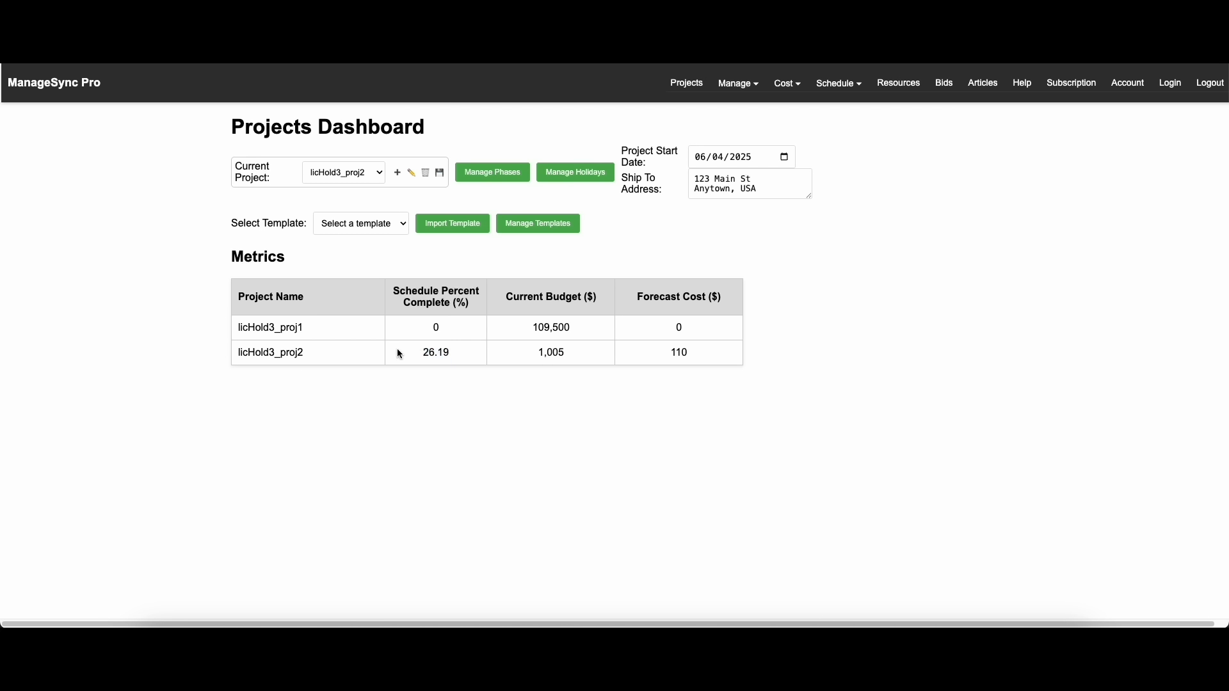